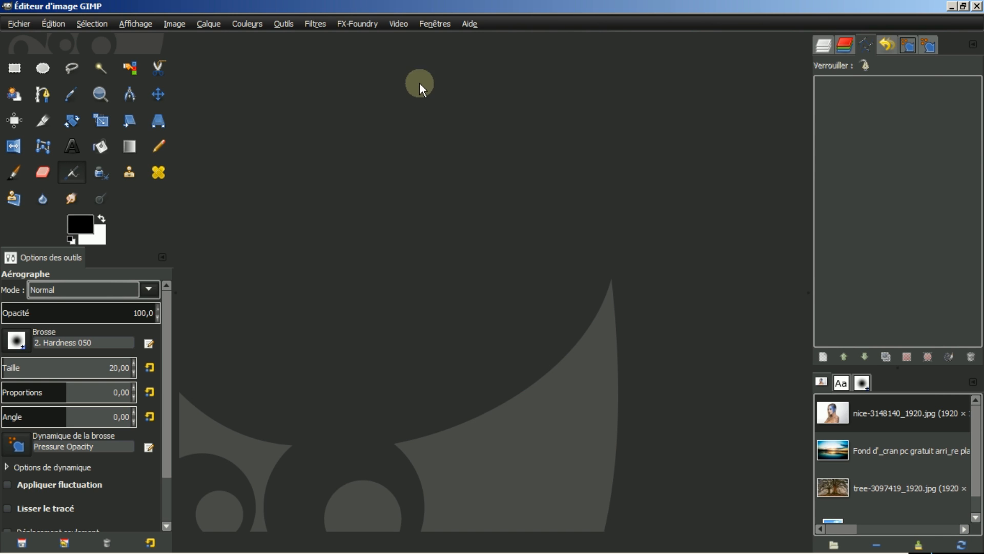
- Create a new image from the 1024x768 template, filled with the foreground colour (Couleur de premier plan)
left_click(20, 24)
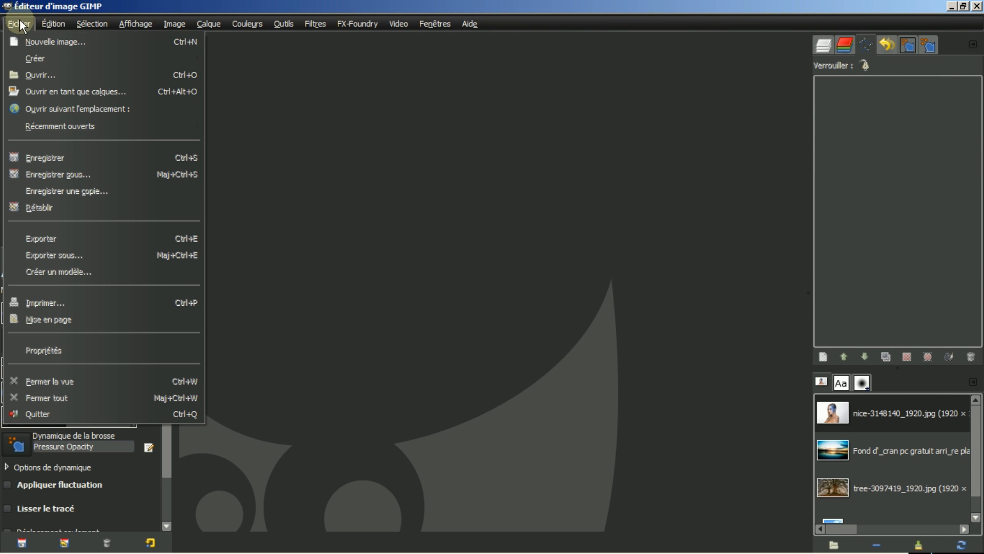
left_click(26, 40)
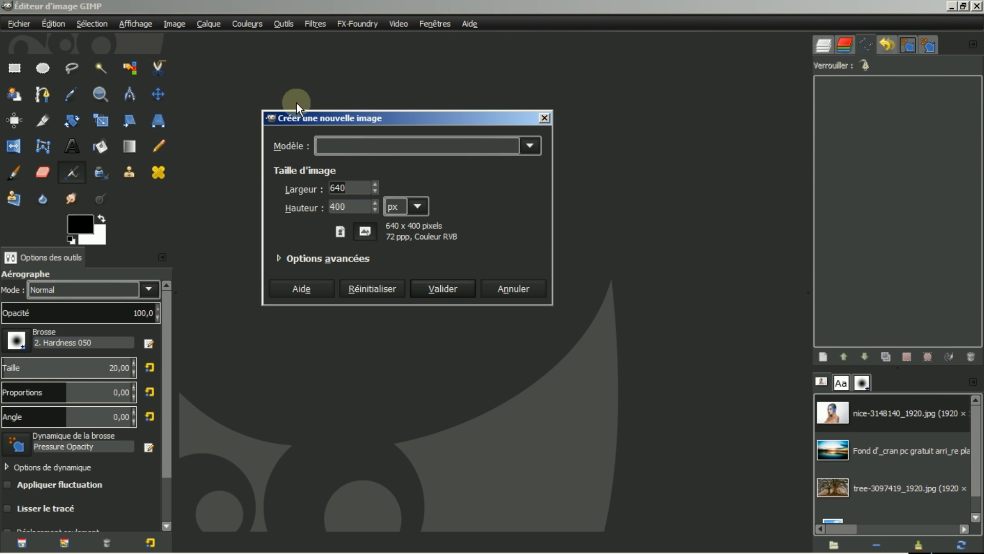
left_click(529, 145)
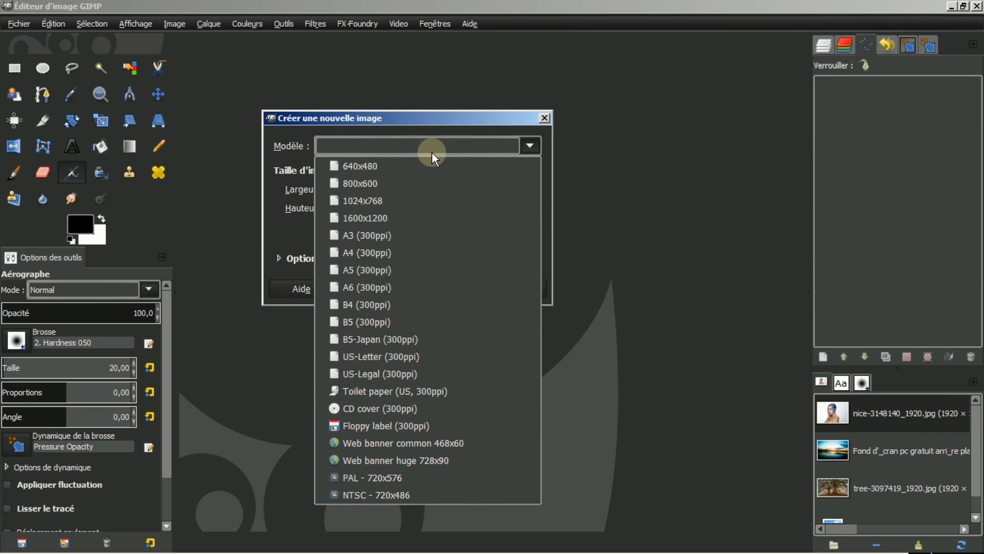
left_click(391, 201)
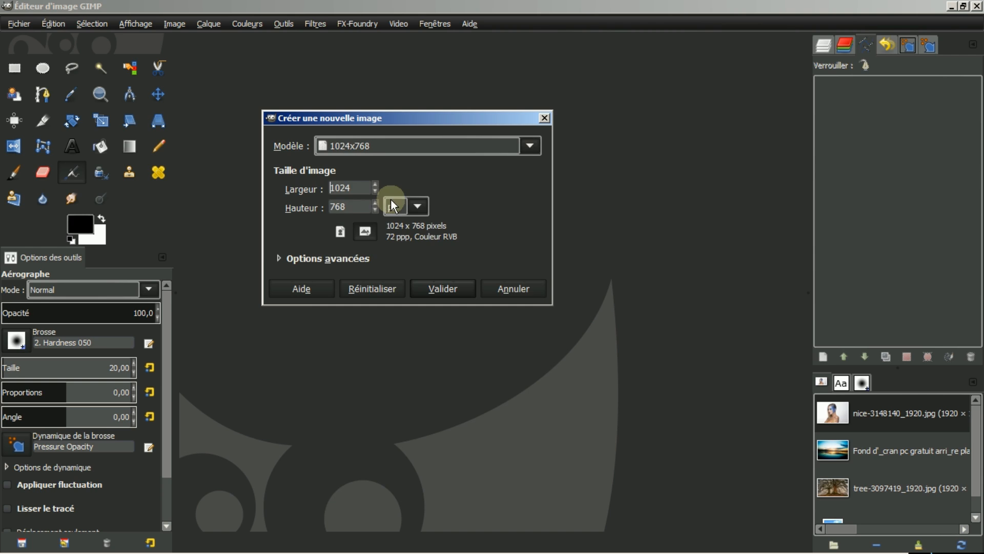
left_click(279, 259)
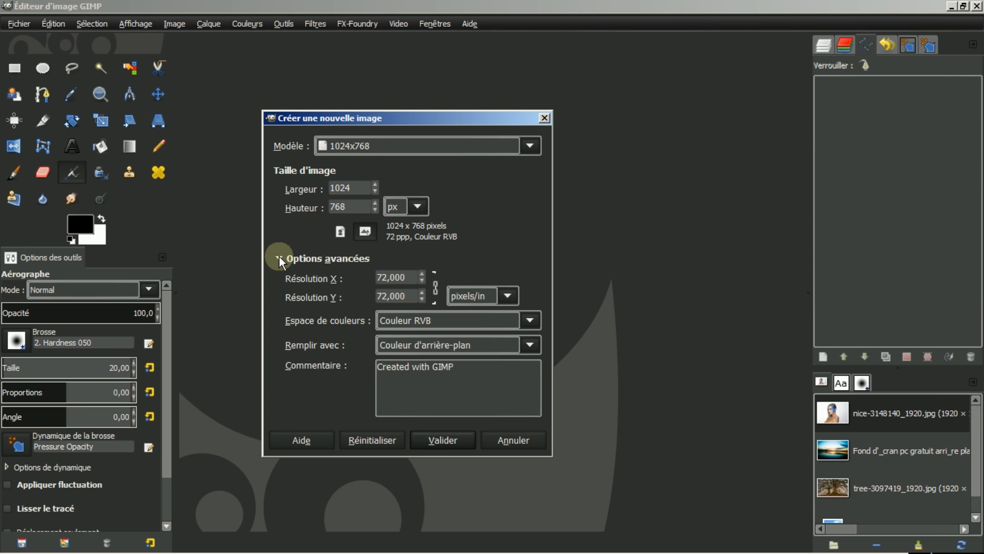
left_click(532, 347)
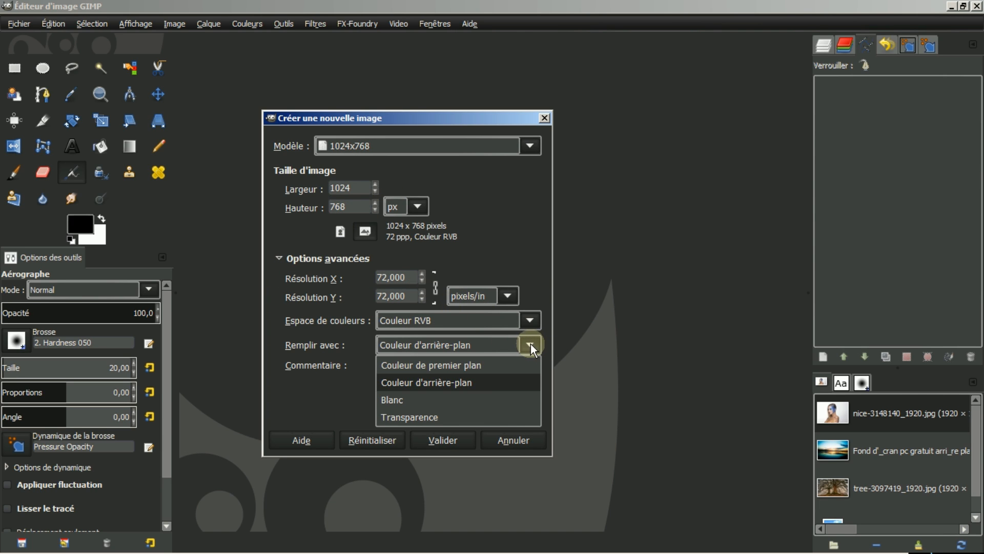
left_click(476, 363)
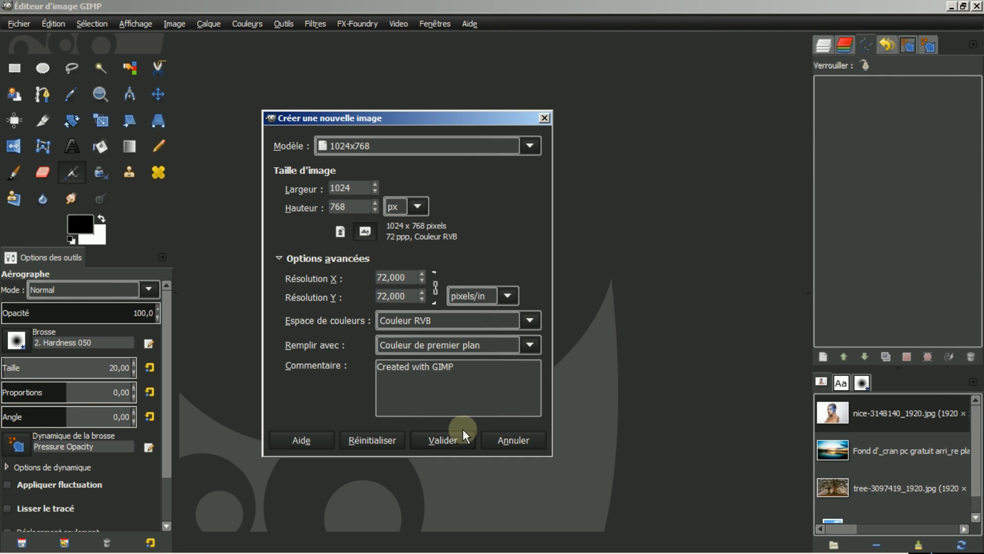
left_click(447, 440)
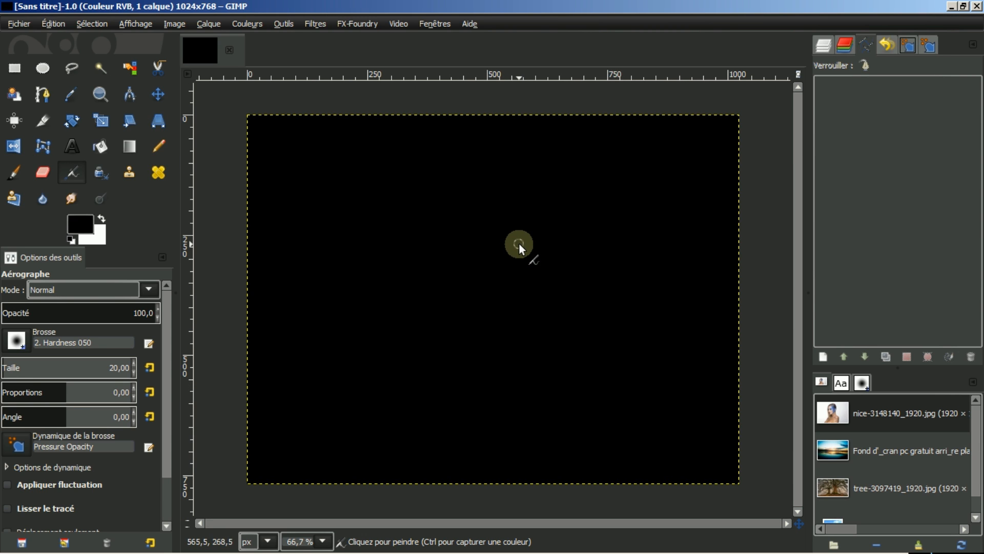
- Add a new transparent layer above the Arrière-plan layer
left_click(823, 48)
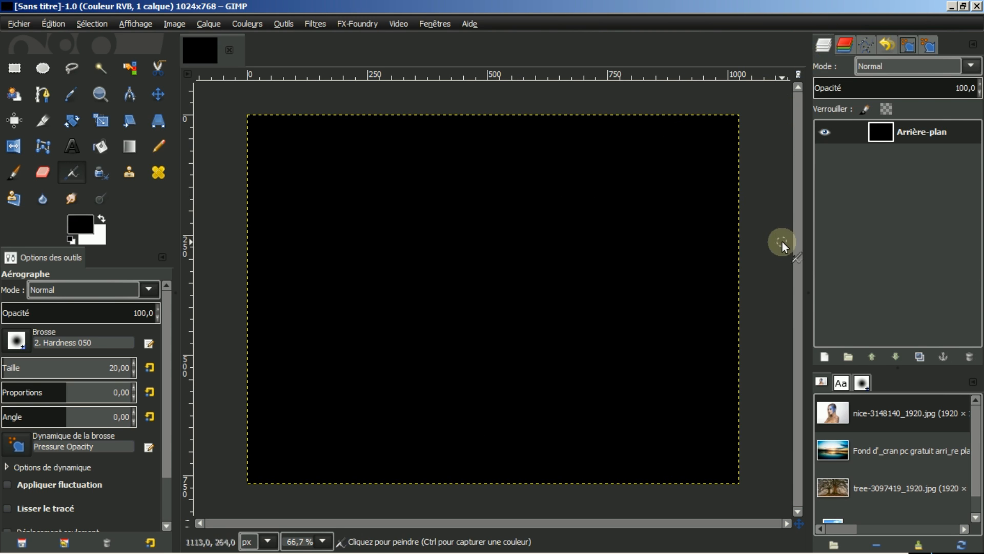
left_click(825, 357)
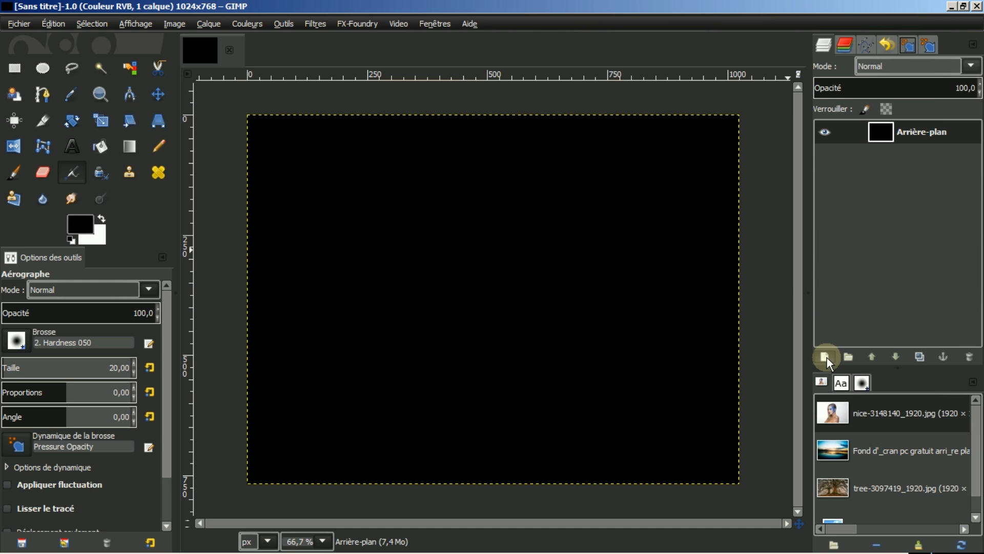
left_click(819, 472)
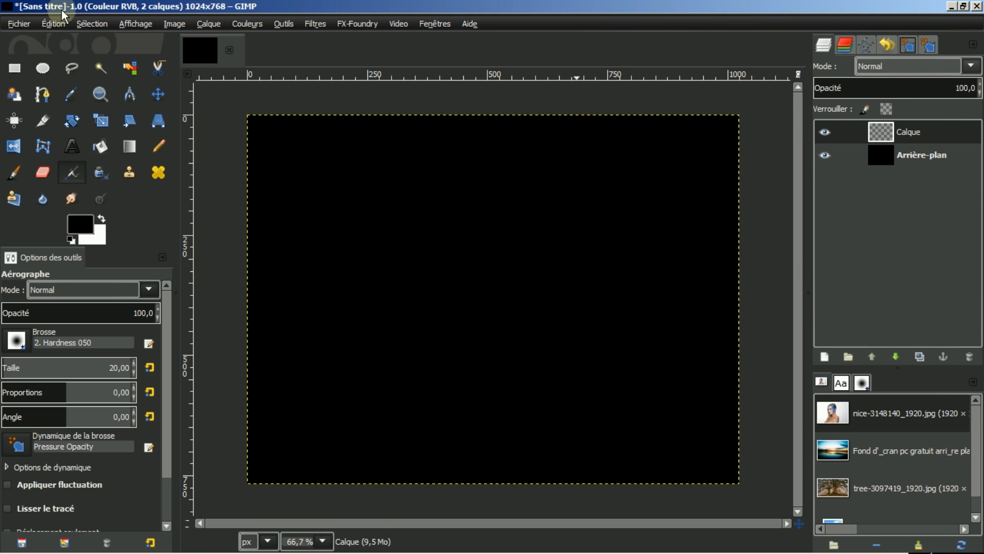
- Start a Free Select outline with seven straight-line points, rising from the canvas's left part and descending to just past its centre
left_click(73, 71)
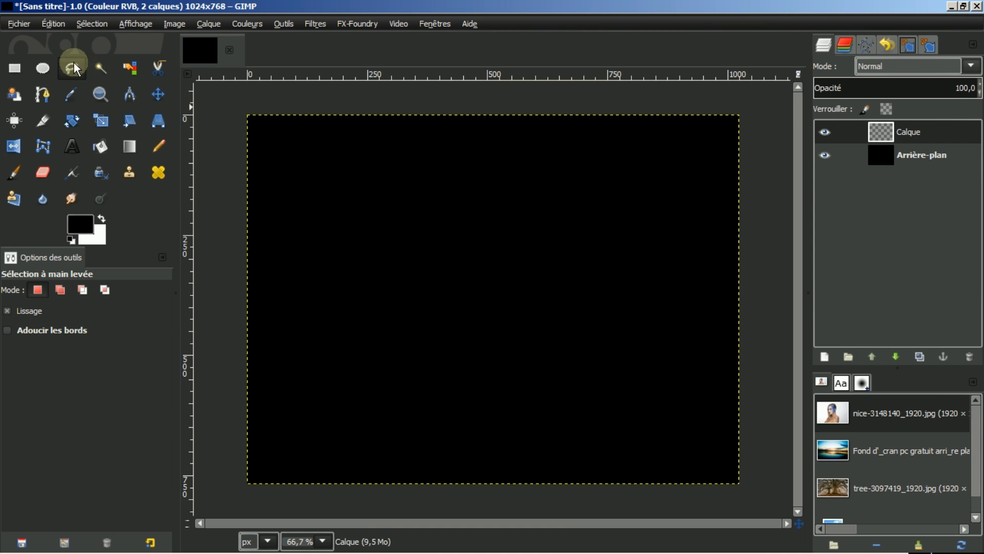
left_click(319, 259)
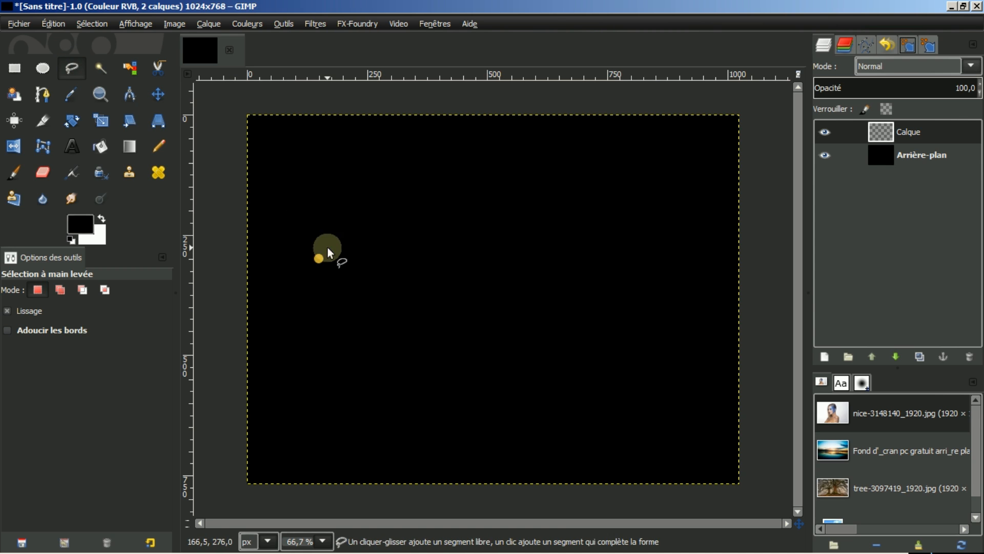
left_click(355, 229)
left_click(428, 224)
left_click(457, 255)
left_click(481, 291)
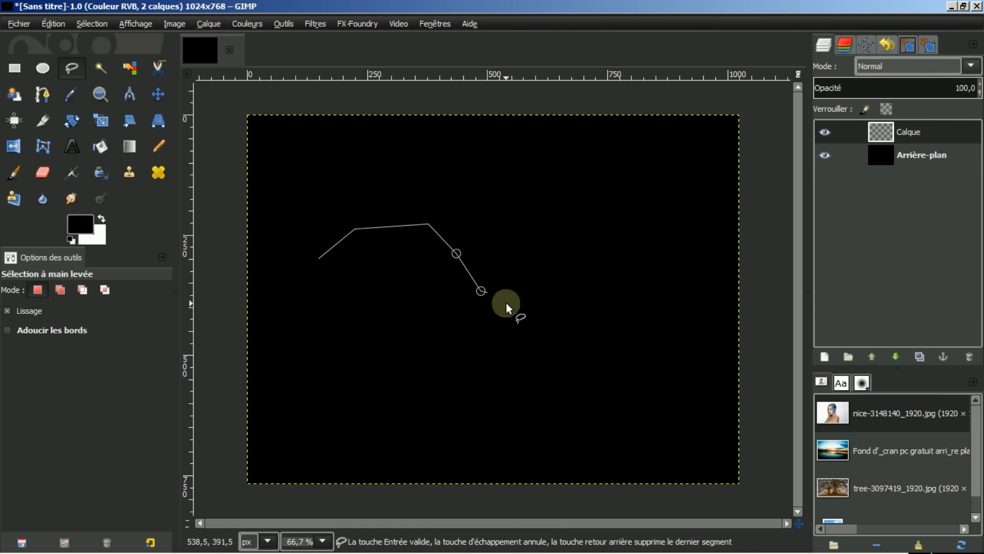
left_click(508, 303)
left_click(543, 289)
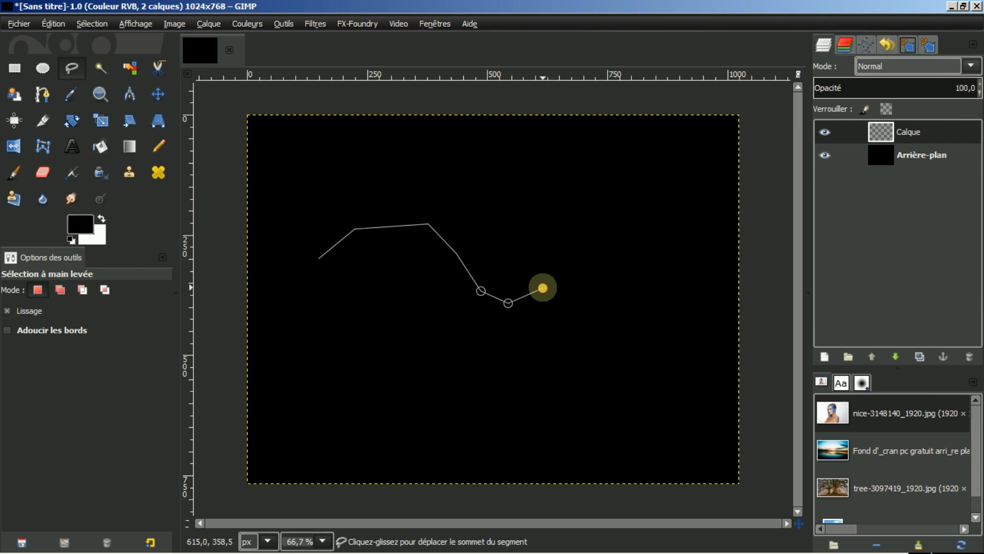
- Remove the last segments of the selection outline and place two replacement points, continuing down to the right
key("BackSpace")
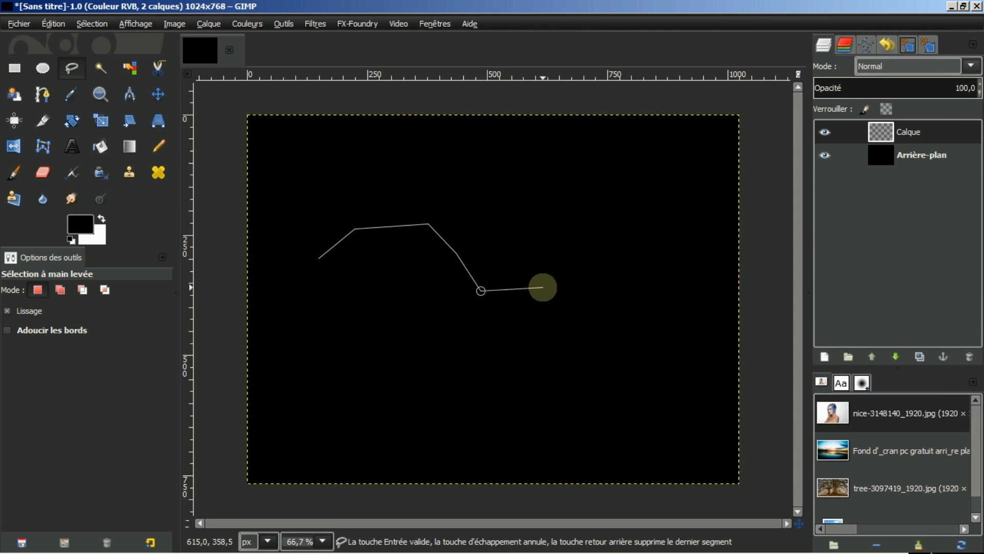
left_click(543, 287)
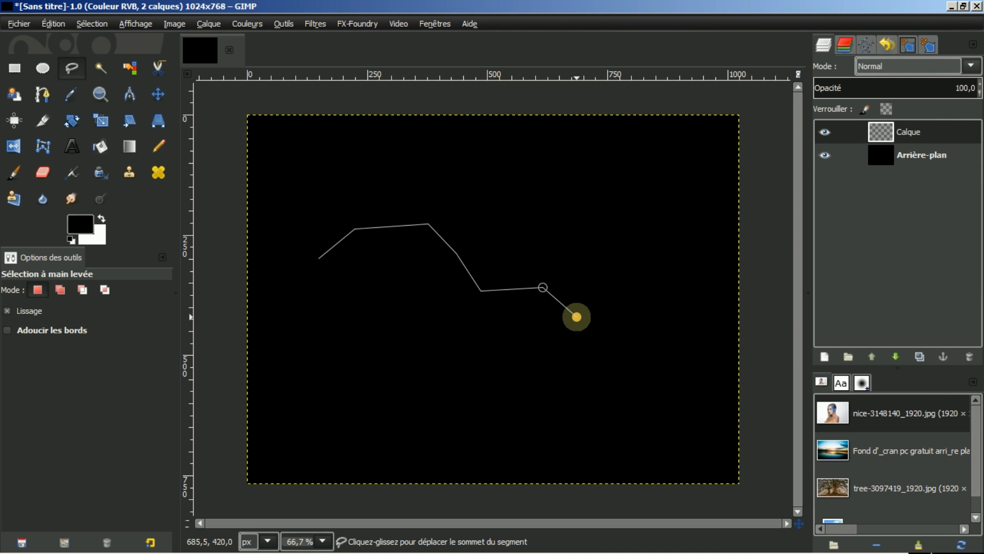
left_click(577, 317)
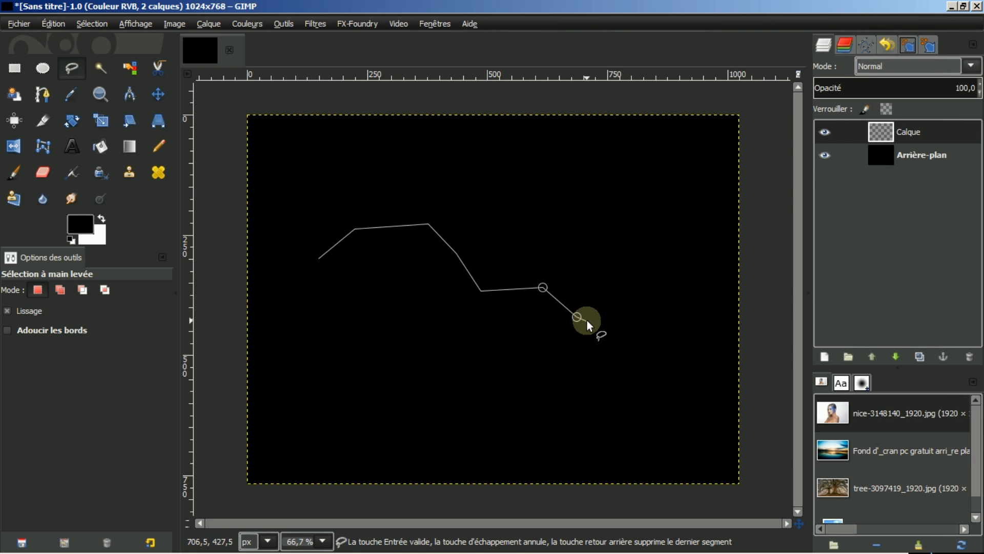
- Slightly reposition the last four points of the open selection outline
mouse_move(578, 317)
left_mouse_down()
mouse_move(565, 327)
mouse_move(585, 311)
left_mouse_up()
mouse_move(543, 286)
left_mouse_down()
mouse_move(539, 297)
mouse_move(542, 288)
left_mouse_up()
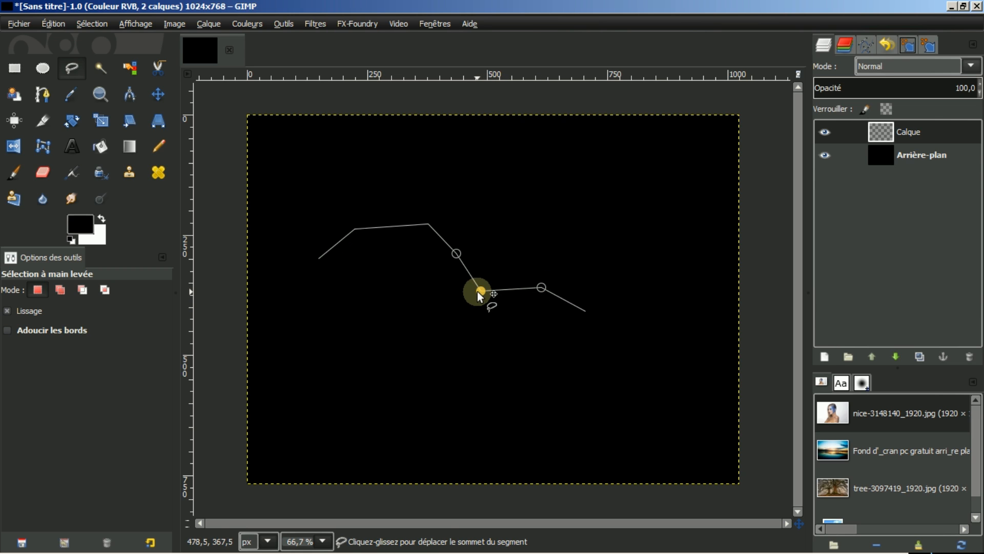
mouse_move(480, 290)
left_mouse_down()
mouse_move(490, 279)
mouse_move(480, 289)
left_mouse_up()
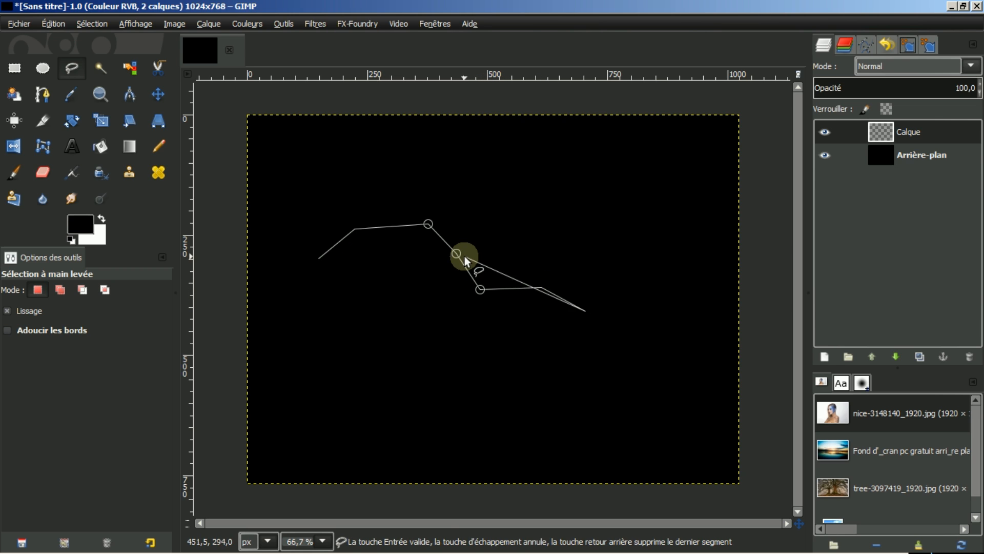
left_click_drag(457, 254, 462, 252)
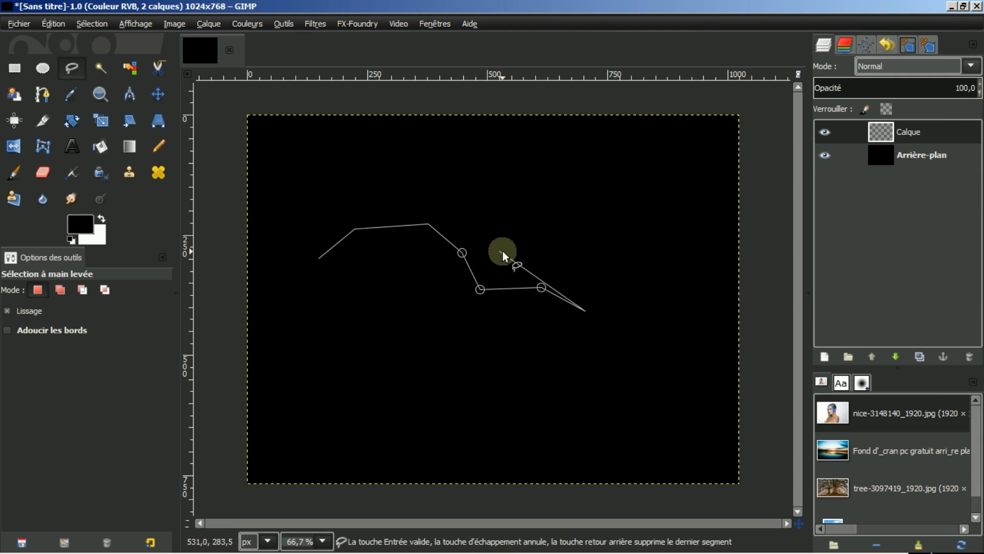
- Extend the outline with two more points down to the right, adjust the last one and close the selection at its starting point
left_click(596, 335)
left_click(610, 350)
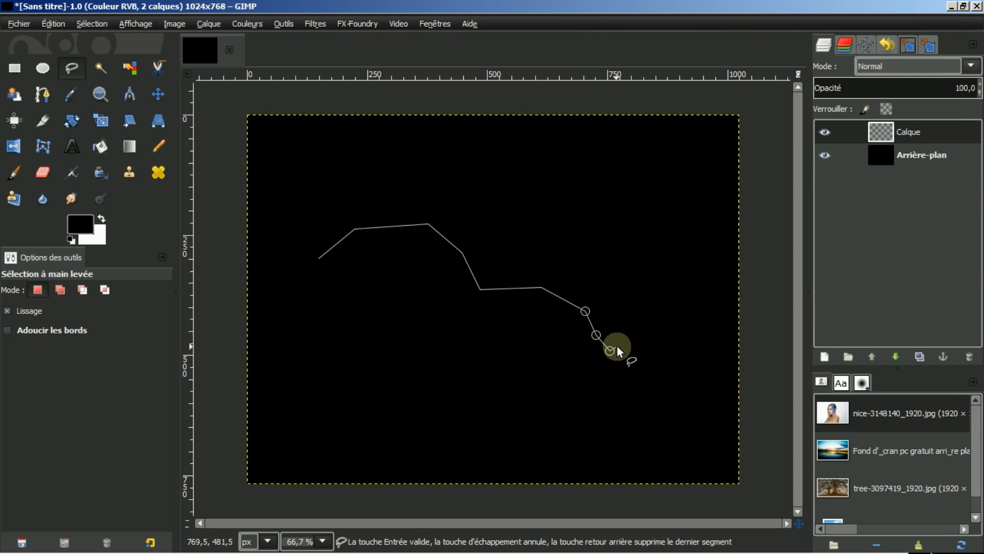
mouse_move(610, 350)
left_mouse_down()
mouse_move(583, 359)
mouse_move(614, 344)
left_mouse_up()
left_click(319, 257)
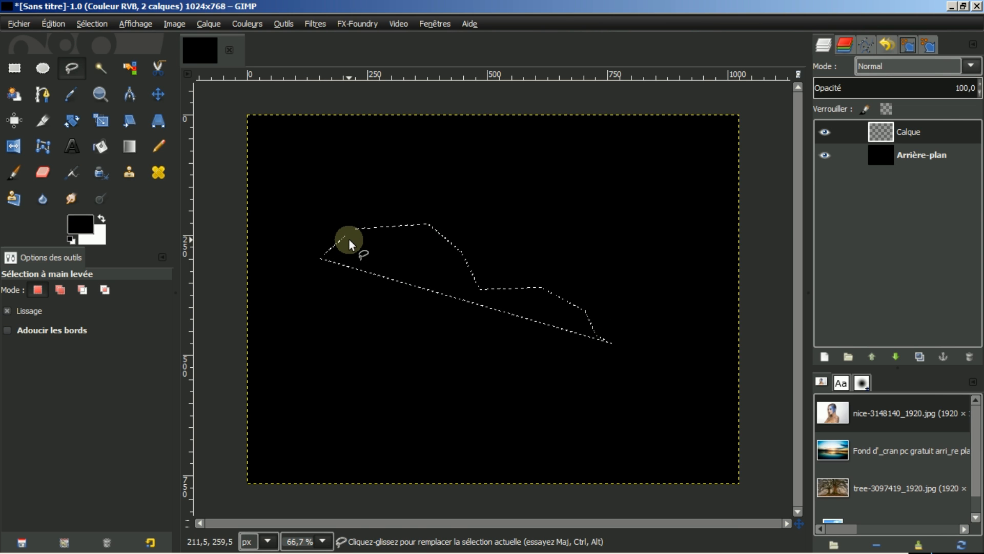
- Deselect everything to discard the freehand selection
left_click(94, 27)
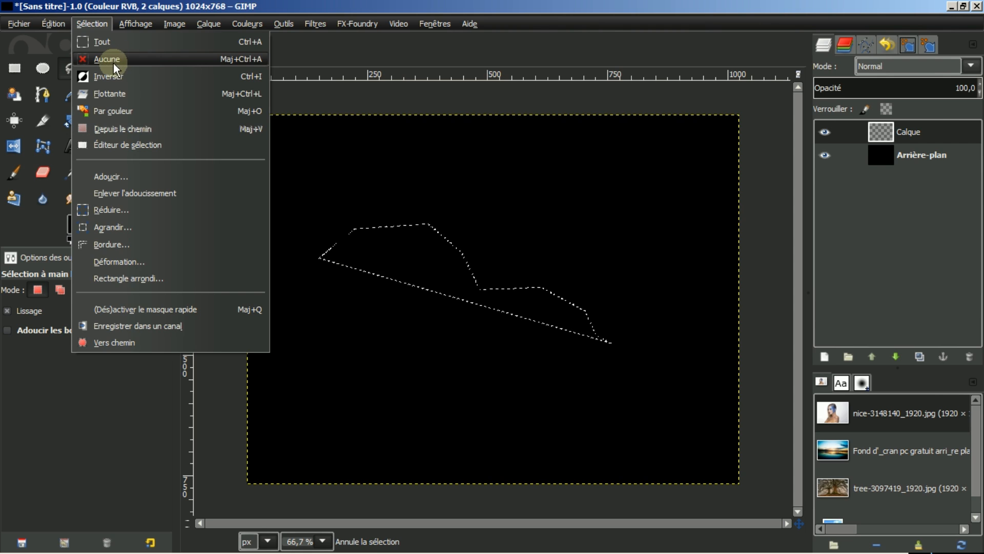
left_click(112, 60)
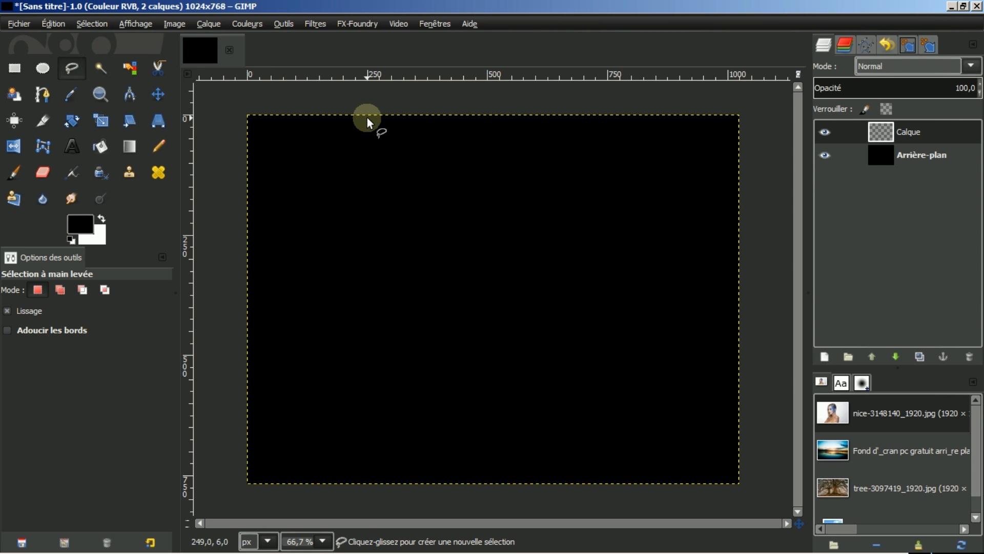
- Set up the Paintbrush with white as the foreground colour, size 12 and the 2. Hardness 100 brush
left_click(15, 172)
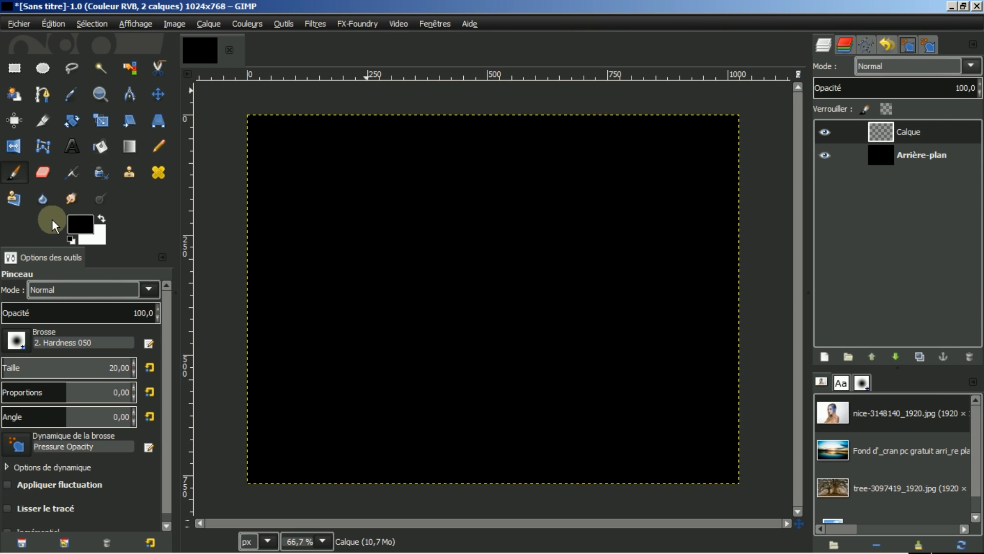
left_click(101, 217)
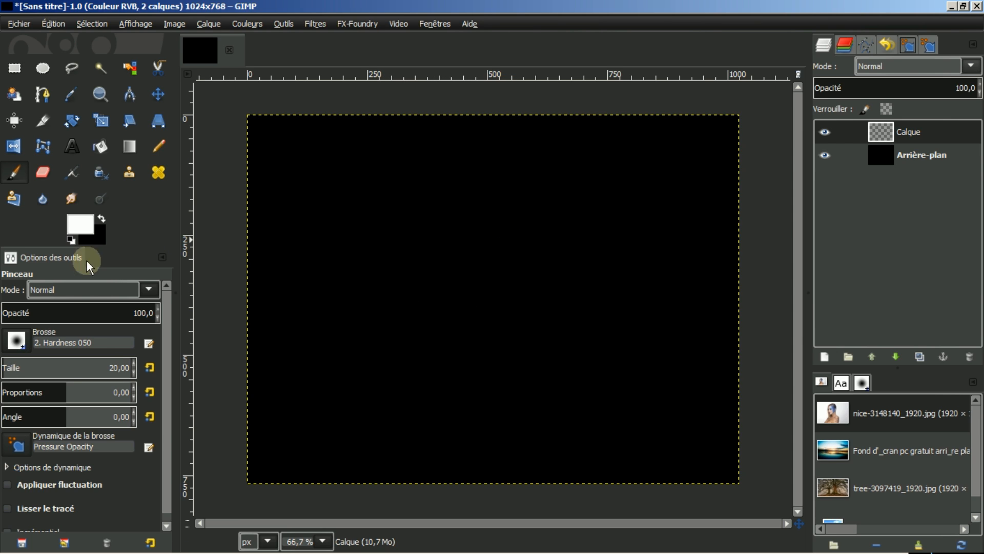
left_click(134, 373)
left_click(134, 374)
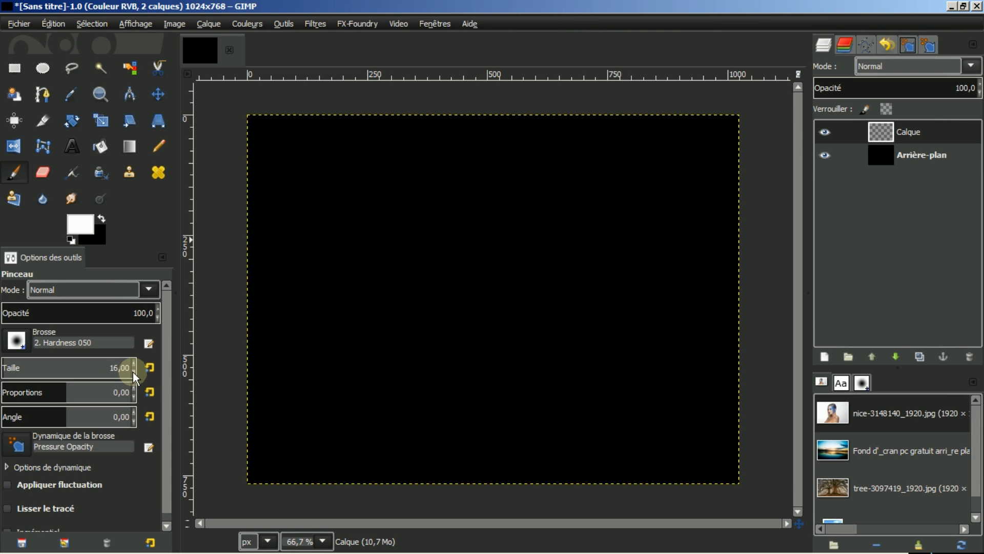
left_click(133, 373)
left_click(133, 373)
left_click(134, 362)
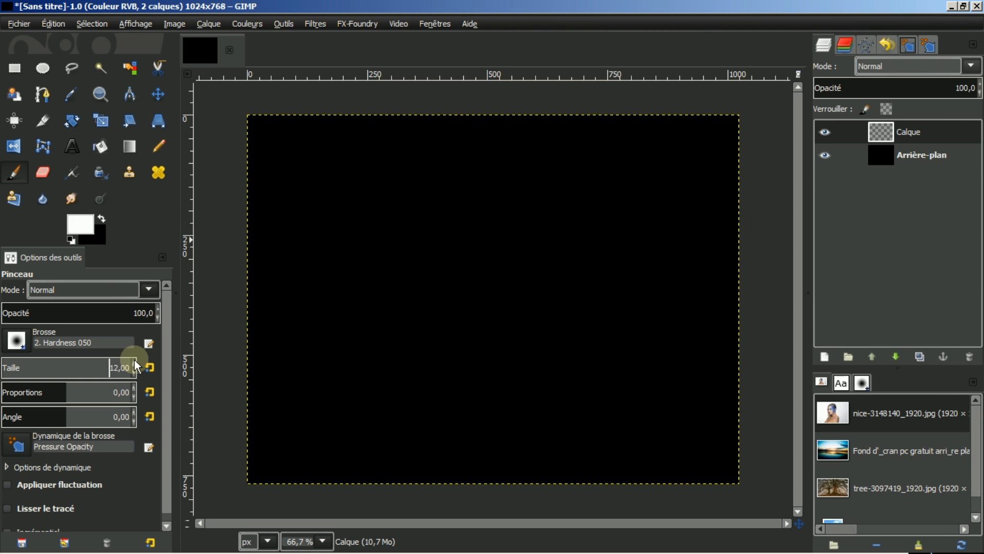
left_click(16, 339)
double_click(51, 160)
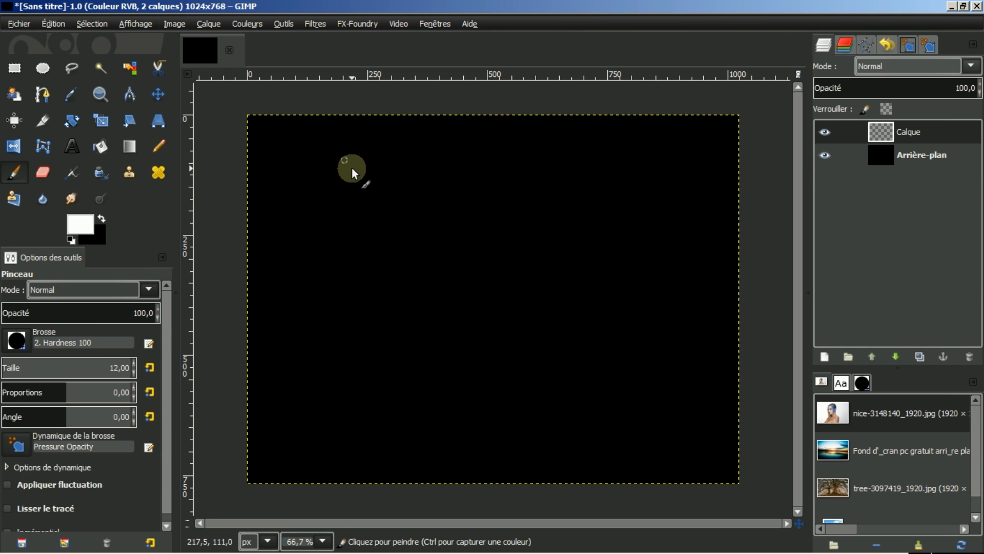
- Paint three white diagonal strokes rising to the right across the upper part of the canvas, the last one the longest
left_click(334, 198)
left_click_drag(333, 198, 436, 174)
left_click_drag(377, 212, 491, 181)
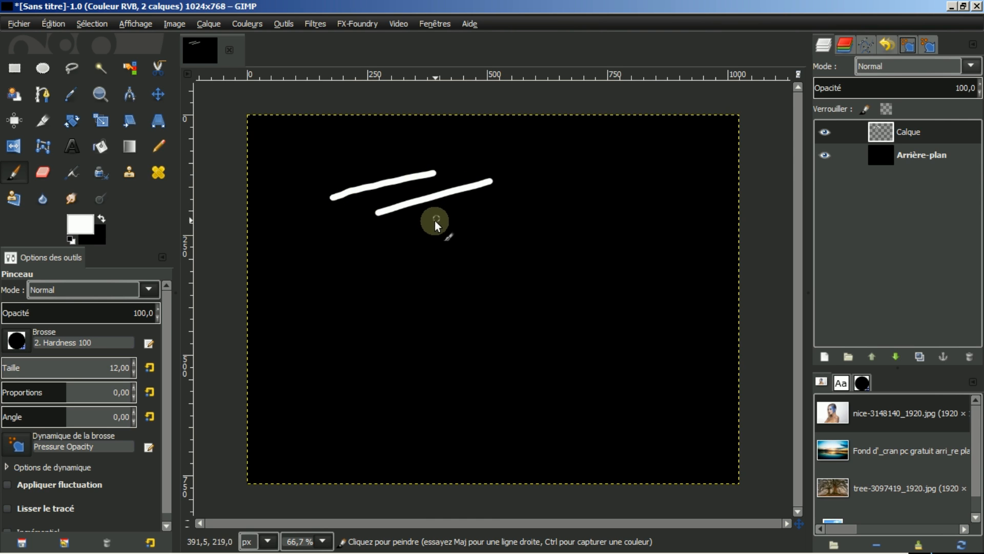
left_click_drag(431, 223, 649, 179)
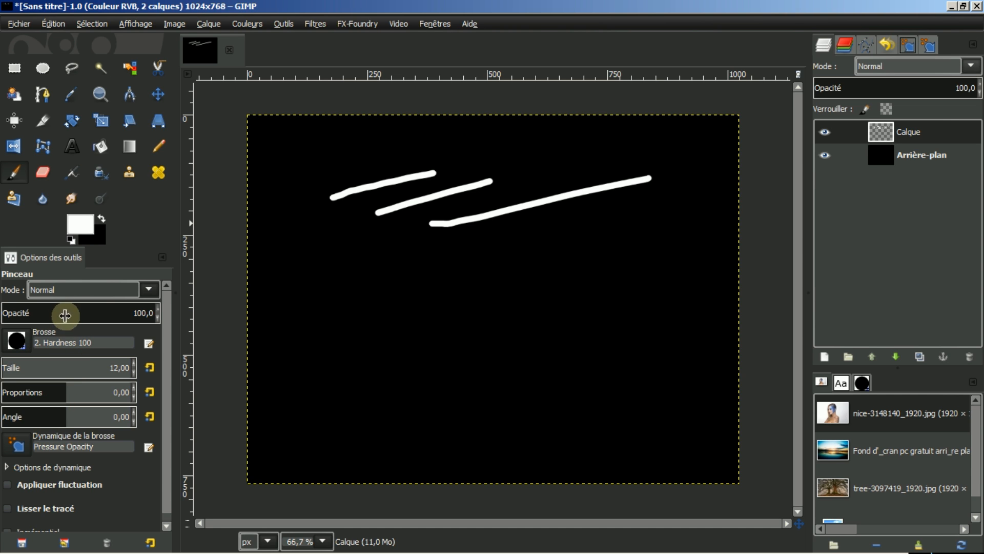
- Review the available brushes and brush dynamics, and paint a short white stroke on the canvas's left side with Pressure Opacity dynamics
left_click(17, 341)
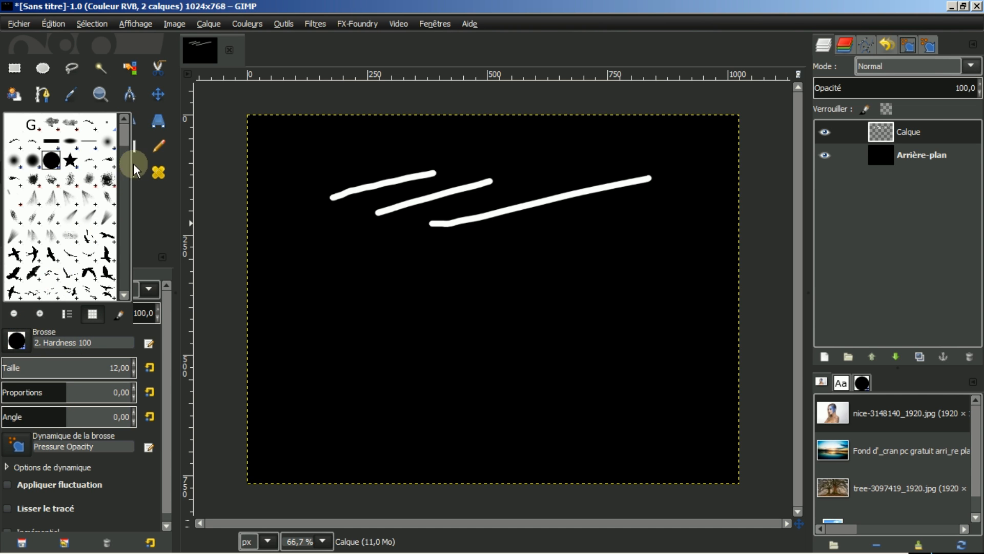
mouse_move(128, 133)
left_mouse_down()
mouse_move(120, 232)
mouse_move(134, 130)
mouse_move(128, 95)
mouse_move(129, 115)
left_mouse_up()
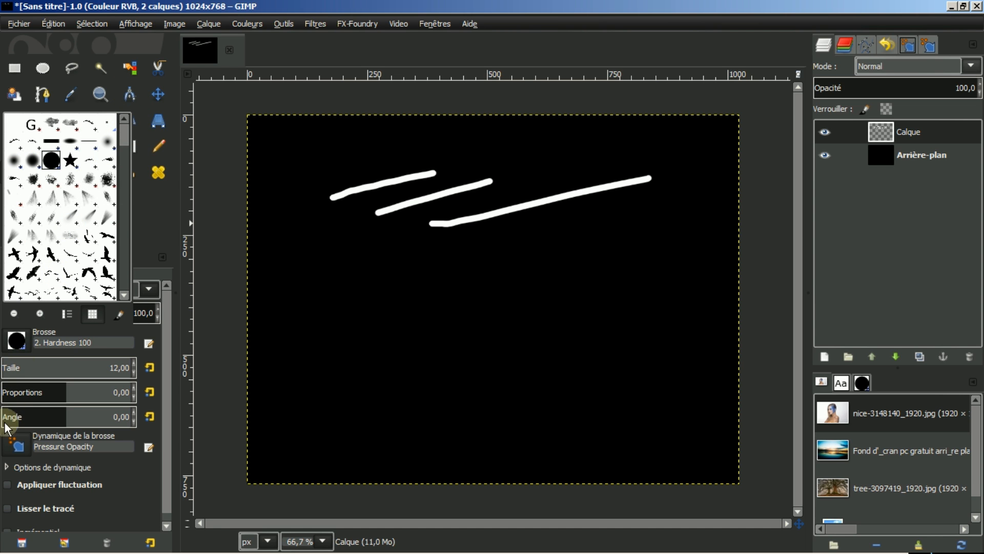
left_click(17, 448)
left_click(16, 448)
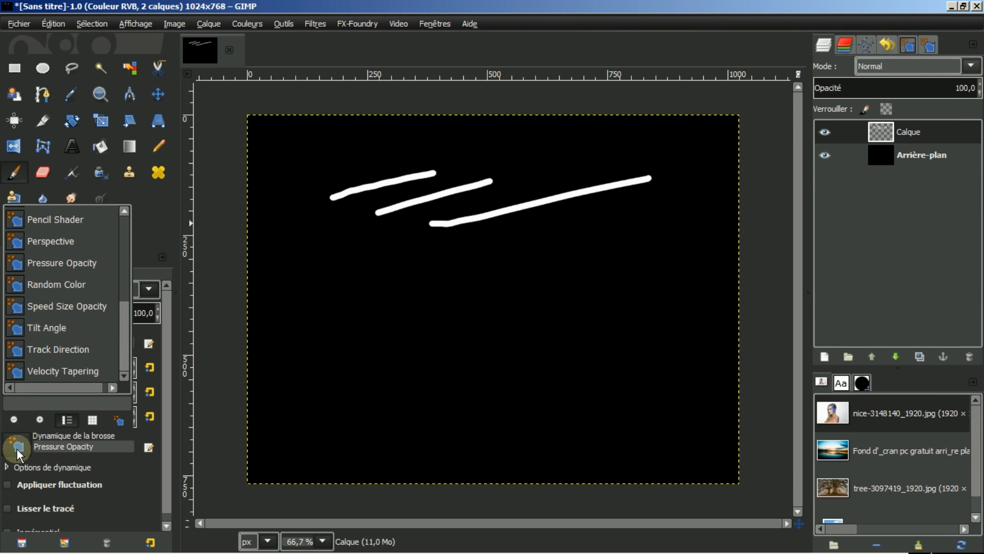
mouse_move(122, 347)
left_mouse_down()
mouse_move(127, 256)
mouse_move(124, 359)
left_mouse_up()
left_click(319, 273)
left_click_drag(318, 272, 363, 254)
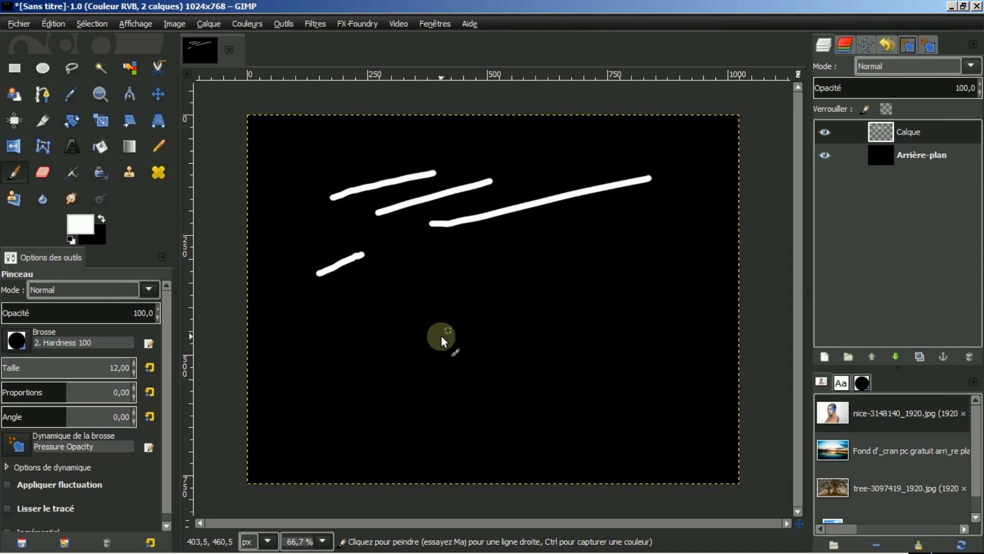
- Change the brush dynamics to Basic Dynamics and paint several test strokes across the canvas's upper and middle areas, some of them crossing
left_click(17, 447)
left_click_drag(126, 331, 127, 232)
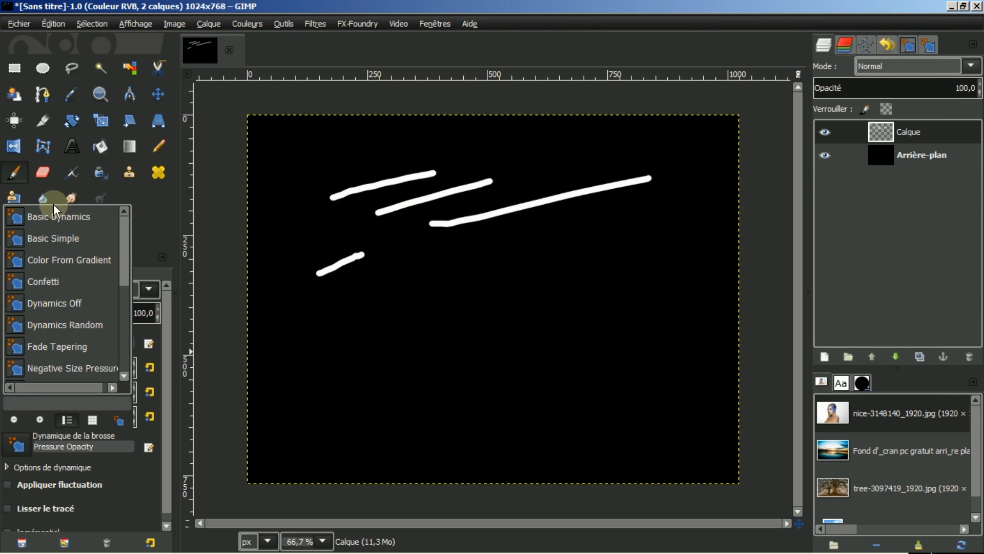
left_click(44, 216)
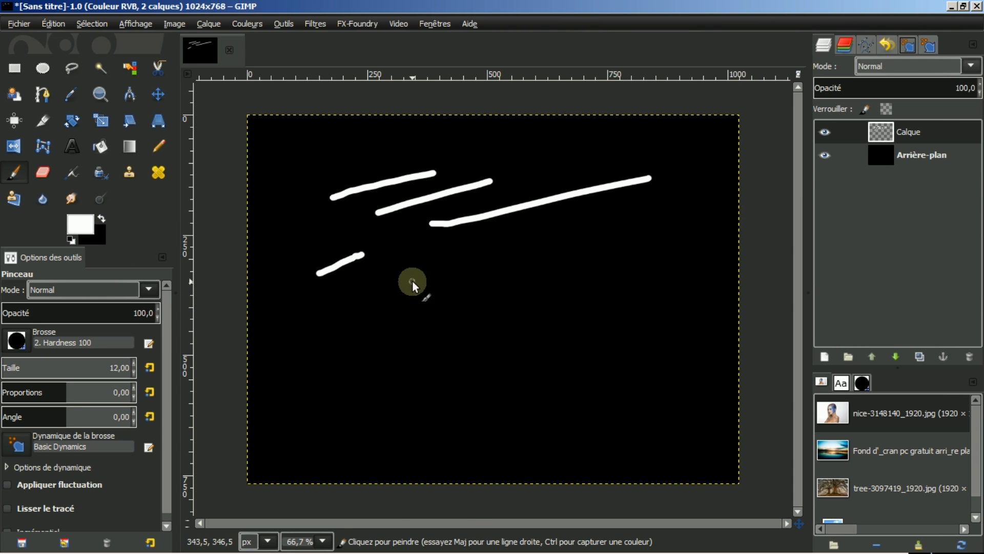
left_click_drag(379, 308, 532, 249)
left_click_drag(425, 324, 570, 266)
left_click_drag(500, 170, 678, 135)
left_click_drag(479, 240, 587, 211)
left_click_drag(454, 334, 564, 282)
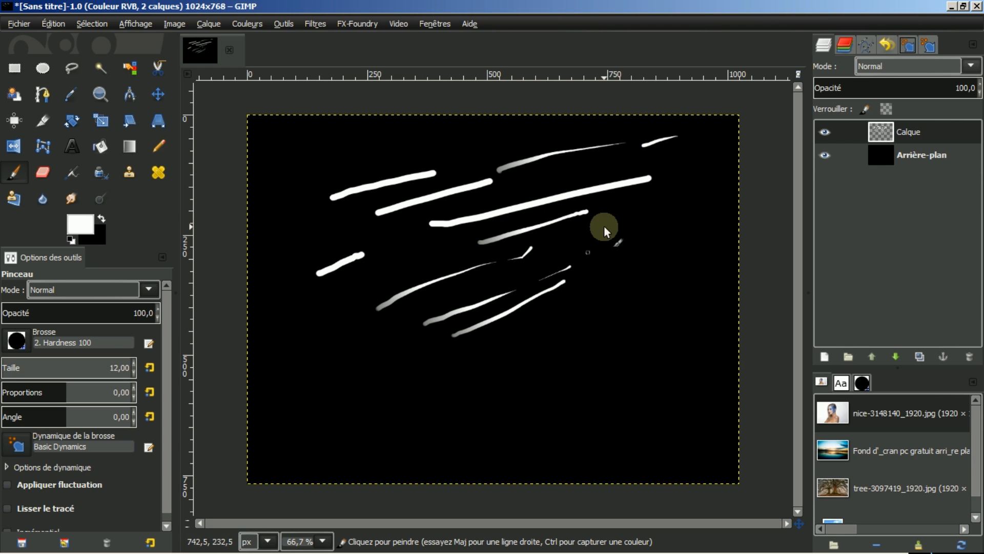
mouse_move(580, 236)
left_mouse_down()
mouse_move(627, 218)
mouse_move(548, 268)
left_mouse_up()
mouse_move(478, 247)
left_mouse_down()
mouse_move(564, 322)
mouse_move(575, 306)
left_mouse_up()
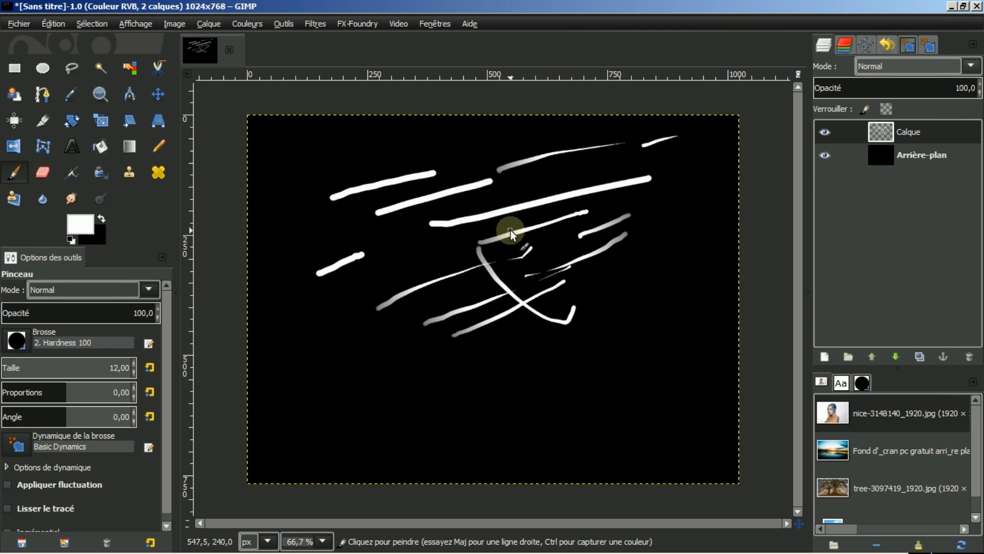
left_click_drag(524, 242, 590, 272)
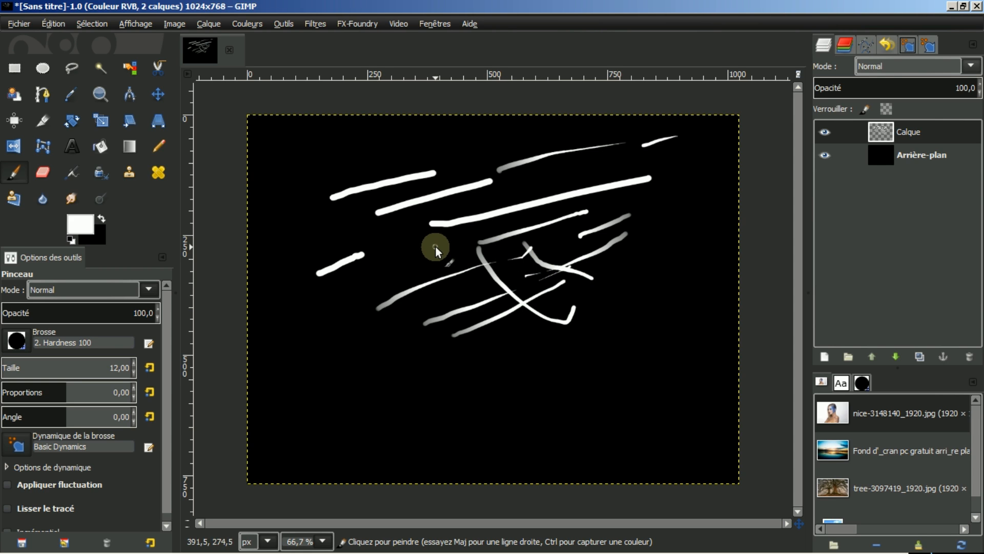
- Change the brush dynamics to Pencil Generic and paint long and short test strokes across the lower, middle and upper canvas
left_click(19, 445)
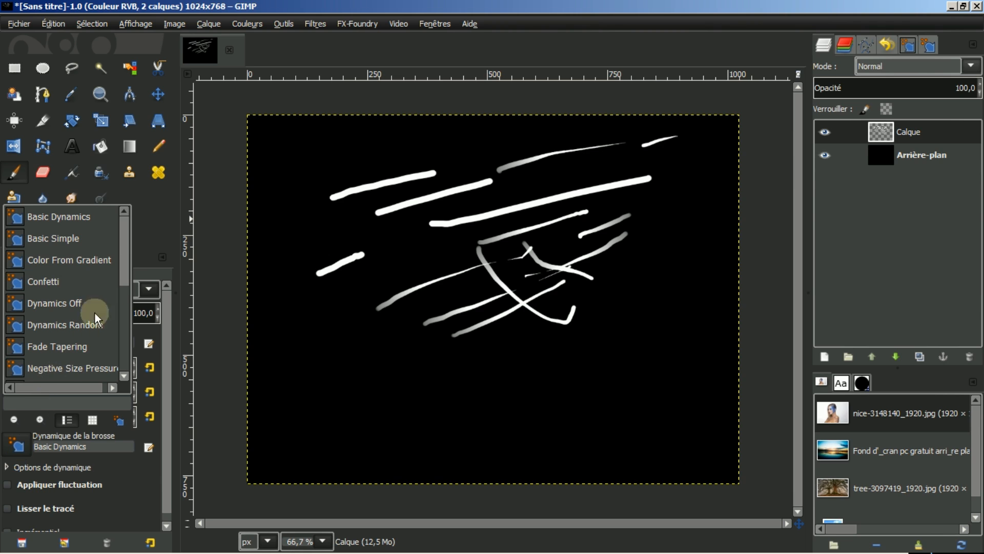
scroll(97, 272, "down", 3)
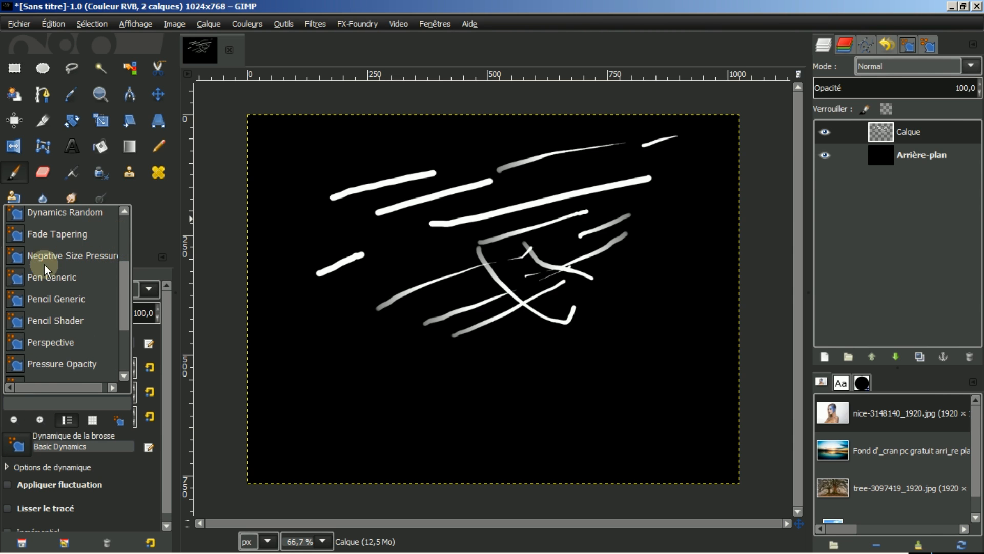
left_click(47, 296)
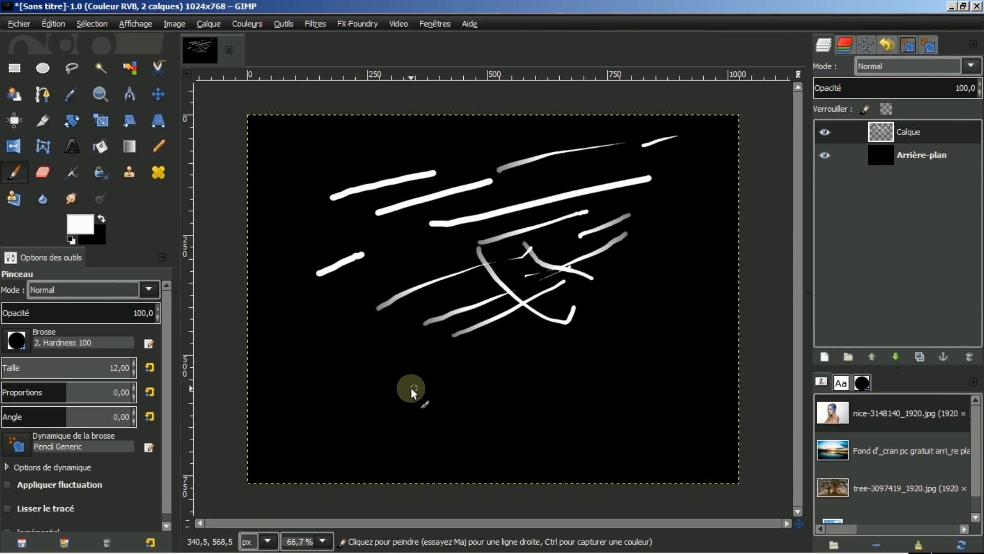
left_click_drag(341, 395, 603, 309)
left_click_drag(458, 404, 664, 358)
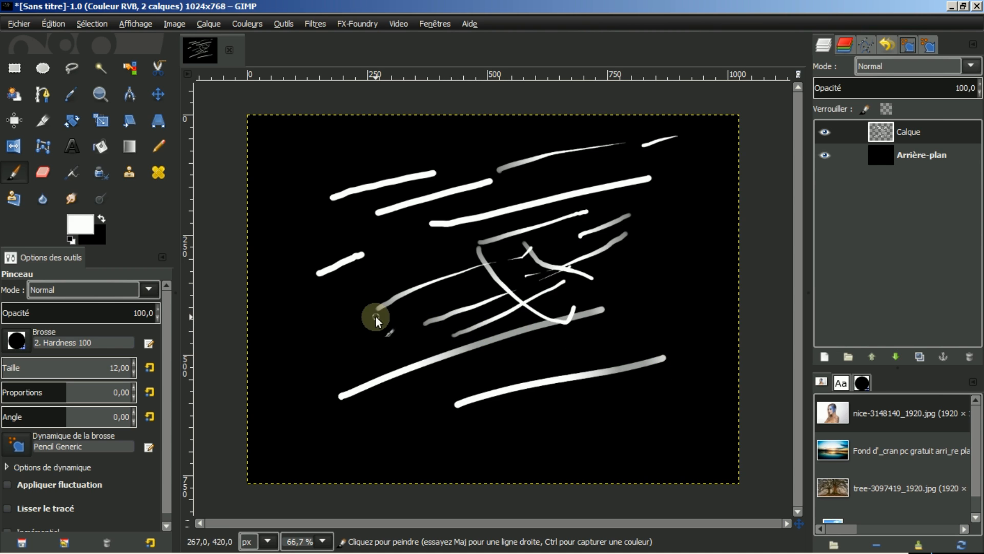
left_click_drag(374, 314, 470, 297)
left_click_drag(395, 197, 566, 169)
left_click_drag(404, 229, 473, 213)
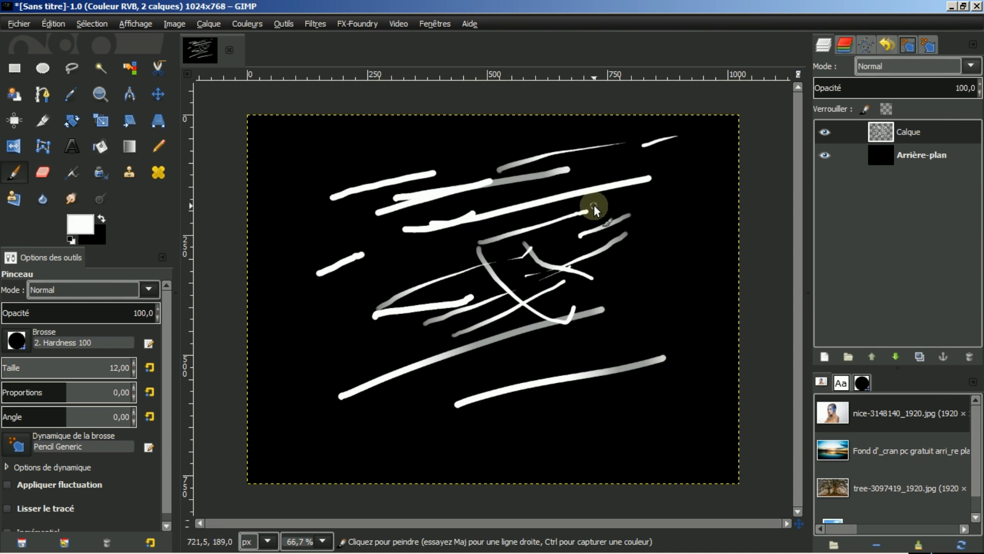
left_click_drag(403, 283, 547, 275)
left_click(467, 343)
left_click_drag(506, 343, 555, 339)
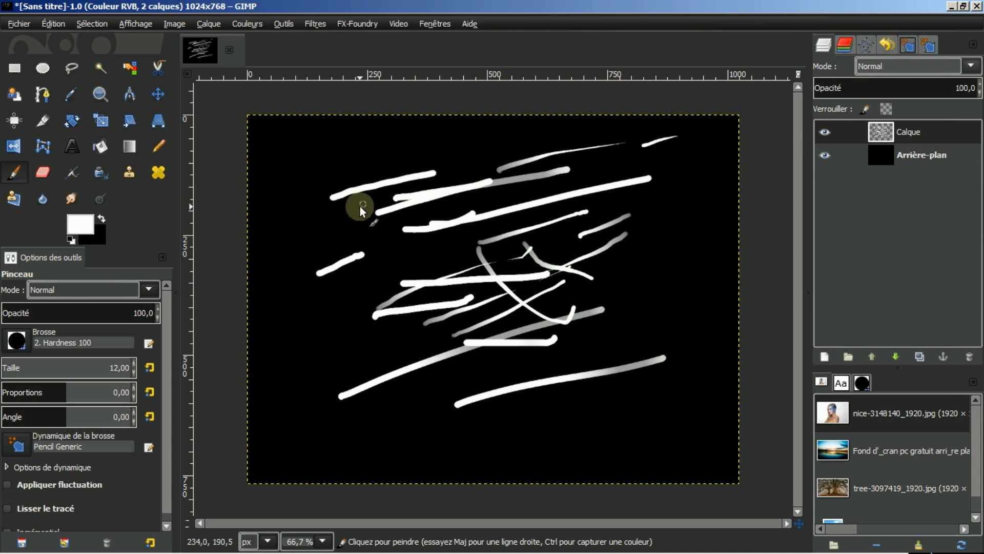
- Change the brush dynamics to Pen Generic and paint five thin strokes rising to the right across the canvas's lower half
left_click(18, 447)
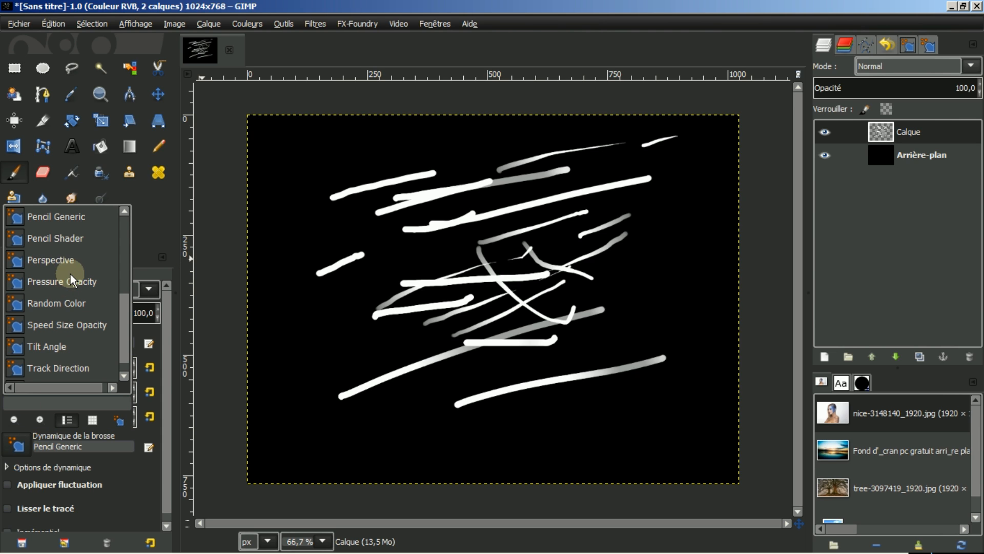
scroll(70, 273, "up", 1)
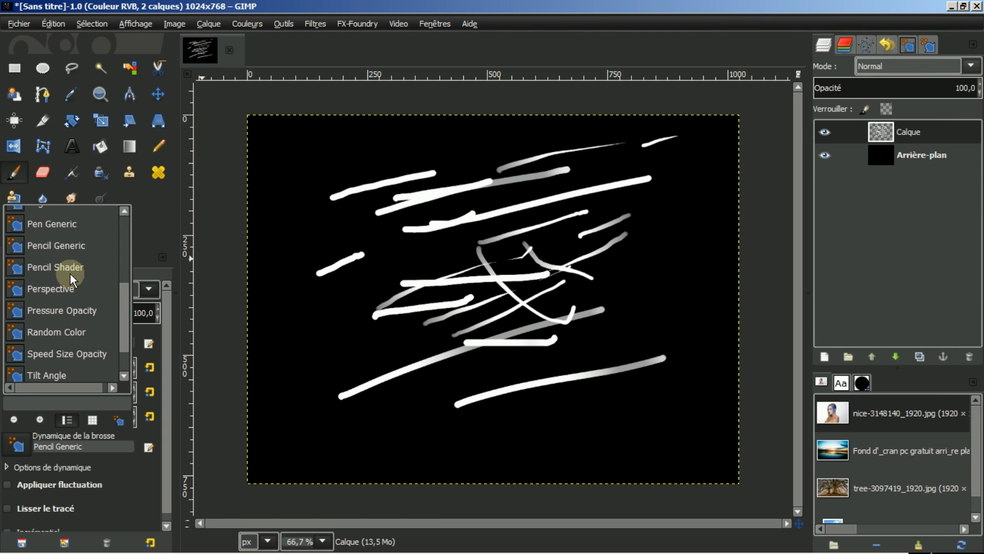
left_click(61, 223)
left_click_drag(325, 339, 549, 273)
left_click_drag(355, 363, 513, 328)
left_click_drag(531, 365, 669, 275)
left_click_drag(594, 370, 655, 329)
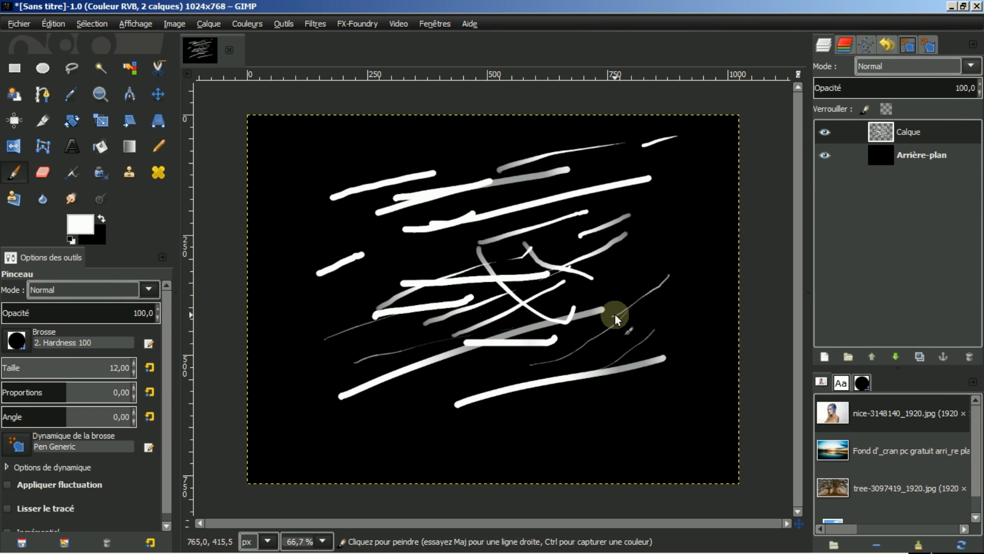
left_click_drag(535, 304, 657, 248)
- Open the Pen Generic mapping matrix, close the dynamics editor and the docked dynamics list, and return to the layers
left_click(149, 447)
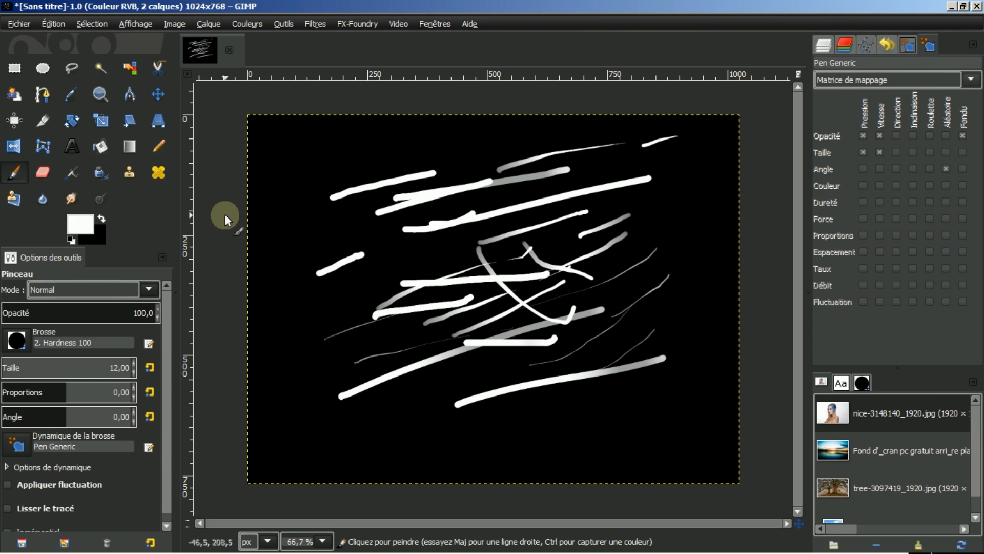
left_click(975, 46)
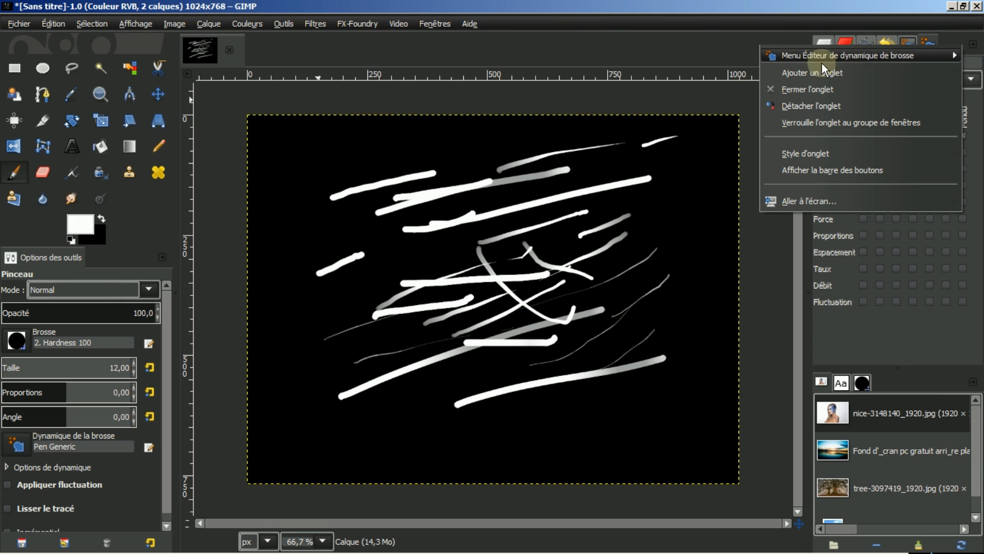
left_click(802, 89)
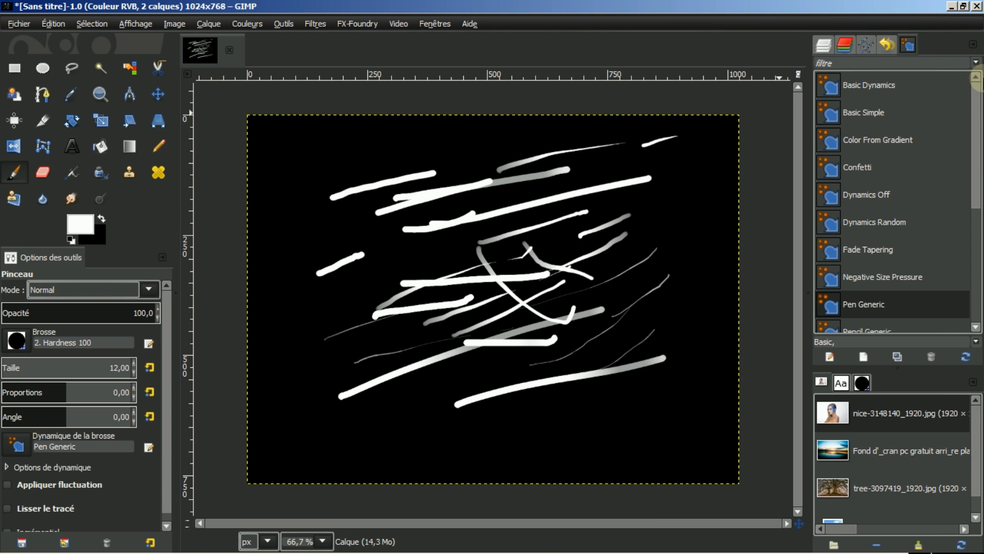
left_click(977, 46)
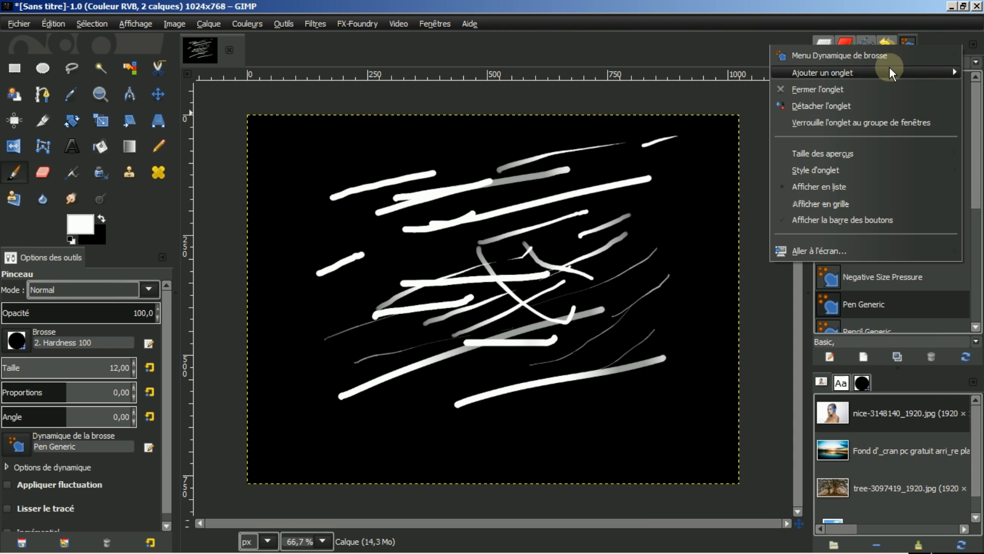
left_click(838, 87)
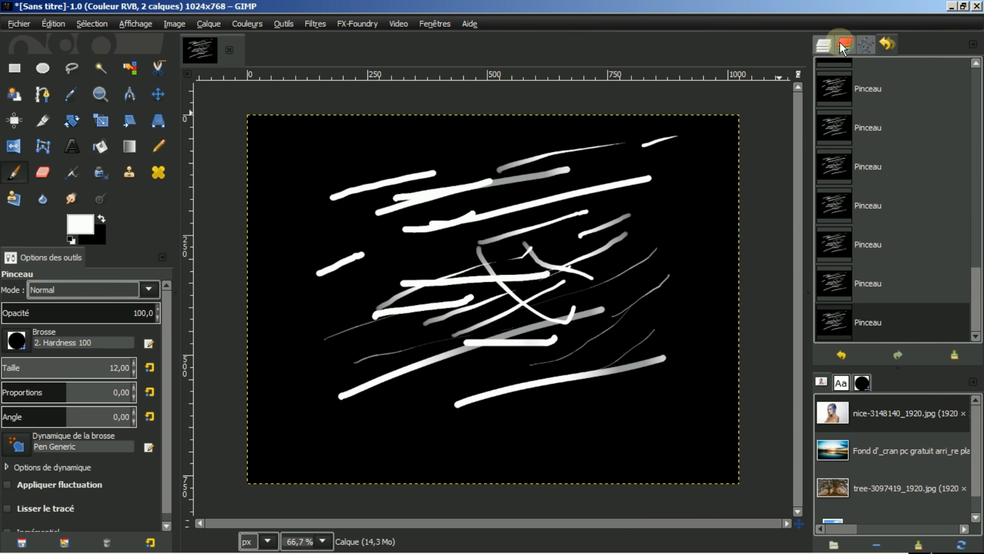
left_click(821, 44)
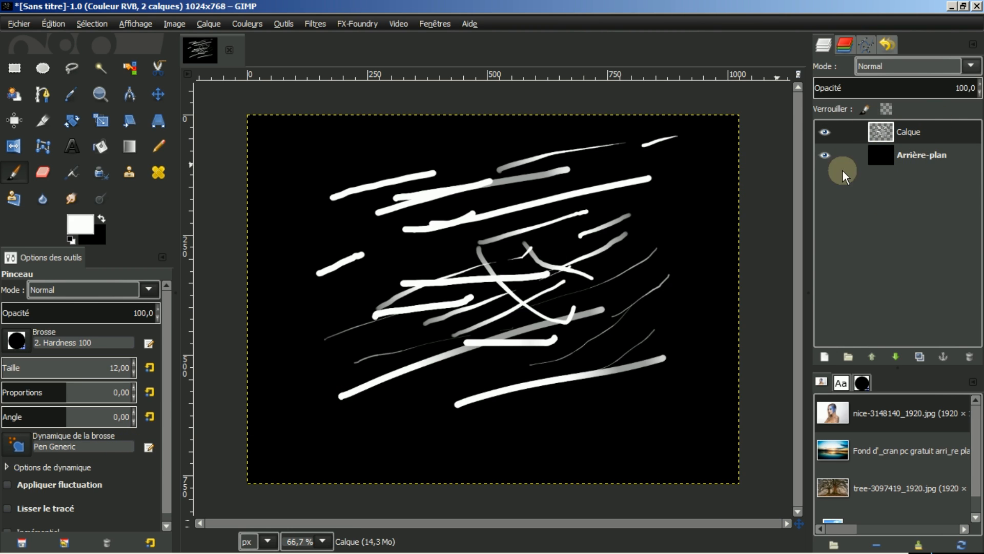
- Open the docked brush dynamics list from the Paintbrush's dynamics selector, look through it and close it again
left_click(18, 446)
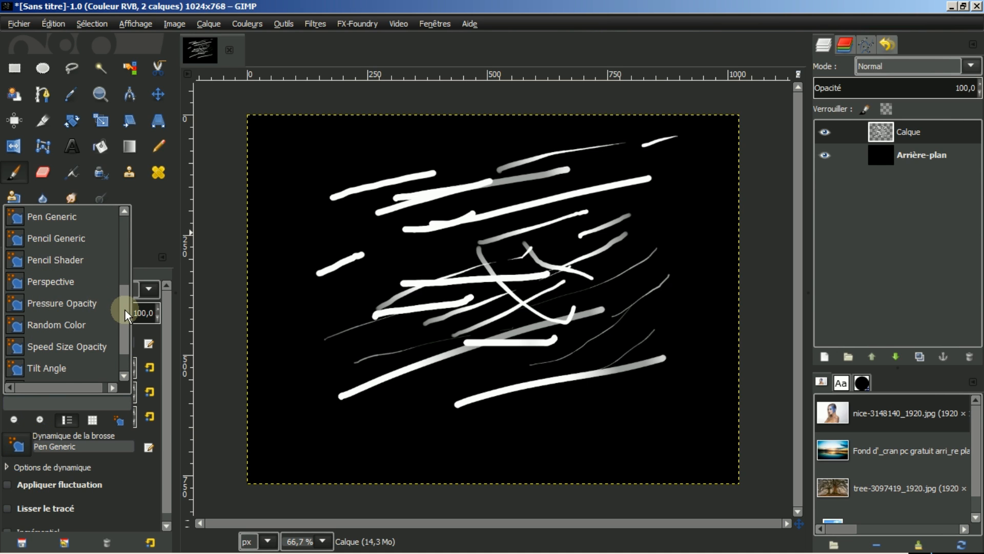
left_click_drag(125, 310, 127, 235)
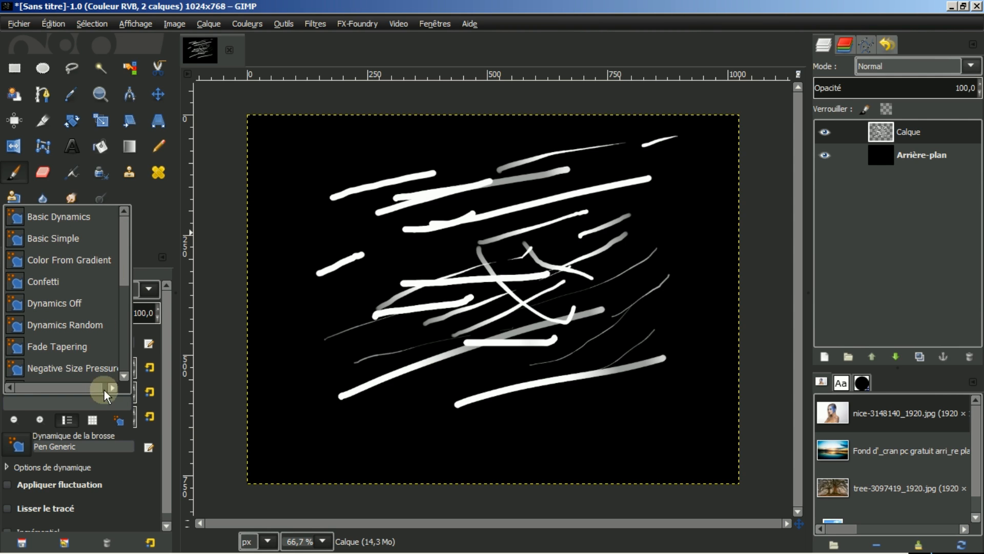
left_click(117, 420)
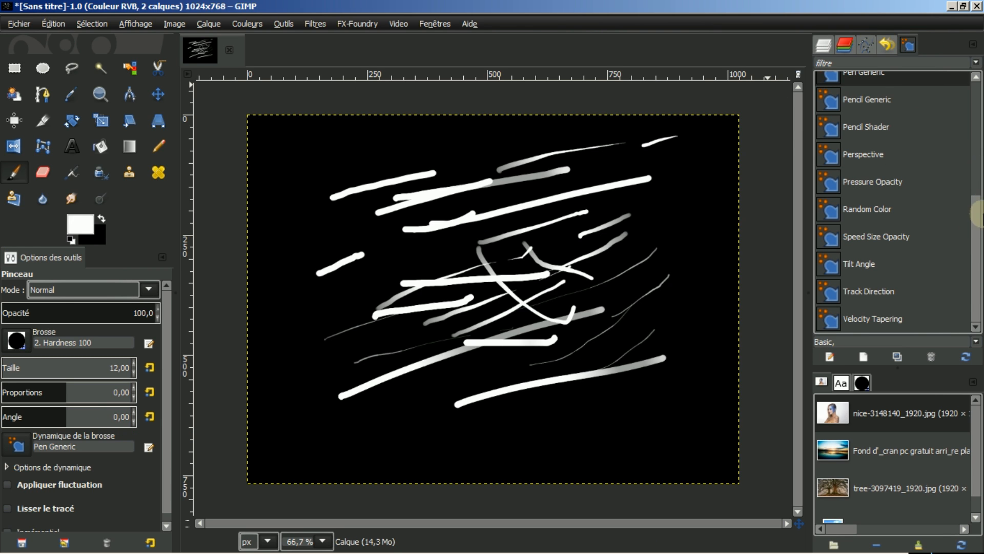
left_click_drag(977, 213, 976, 97)
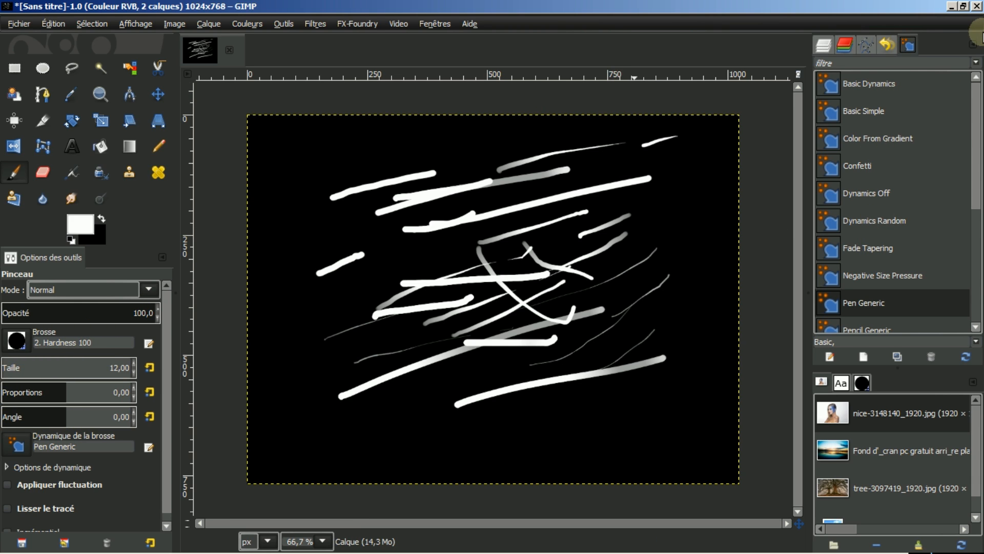
left_click(973, 44)
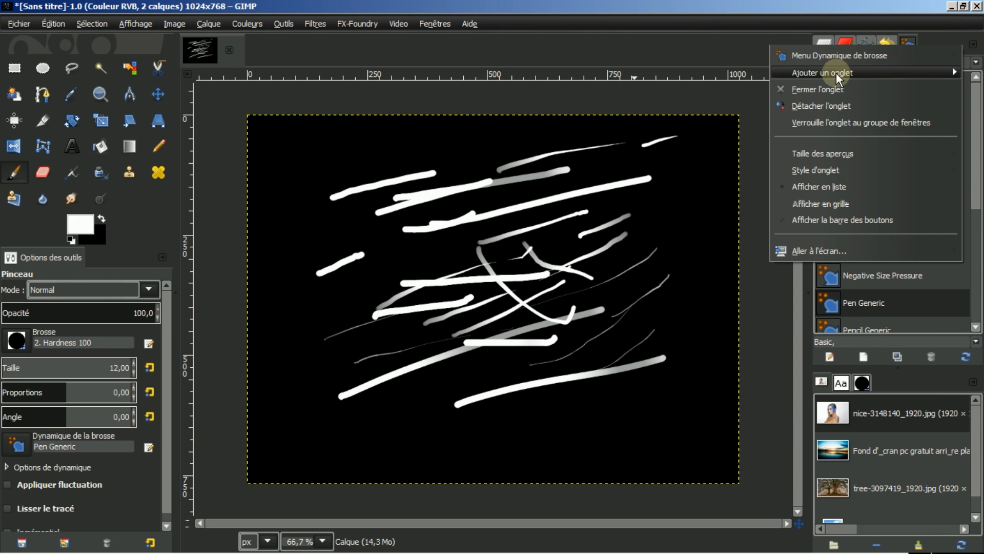
left_click(833, 89)
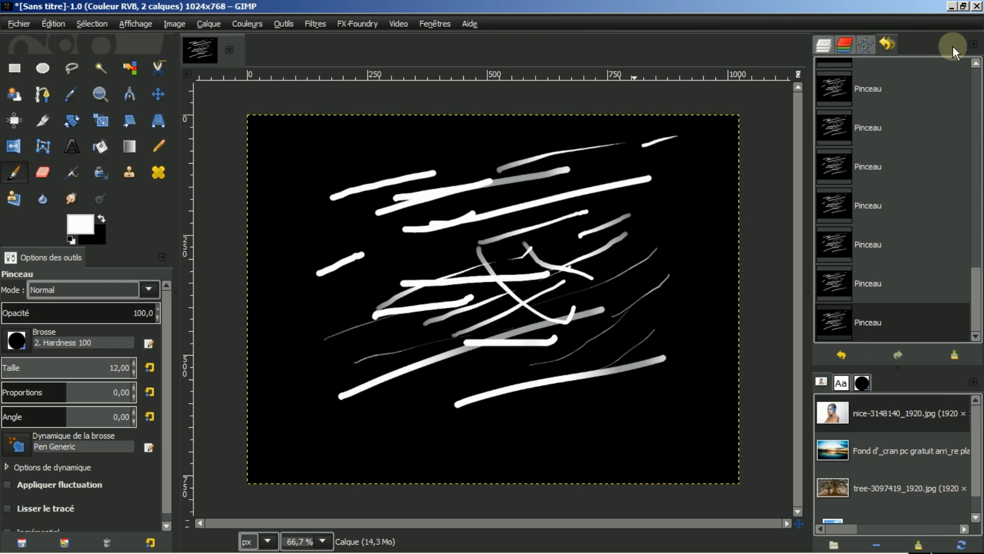
- Add the brush dynamics list to the dock that holds the layers, channels, paths and undo history
left_click(979, 46)
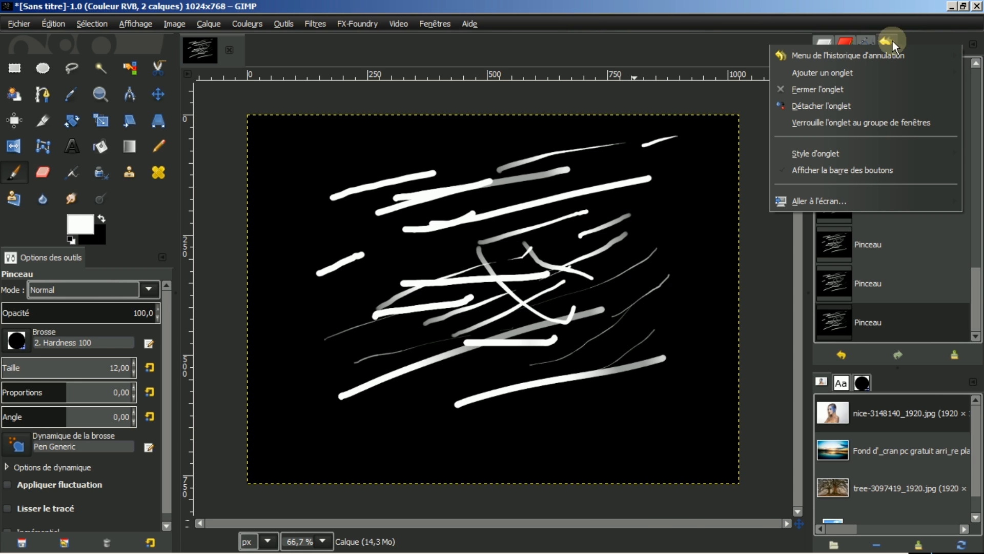
mouse_move(841, 71)
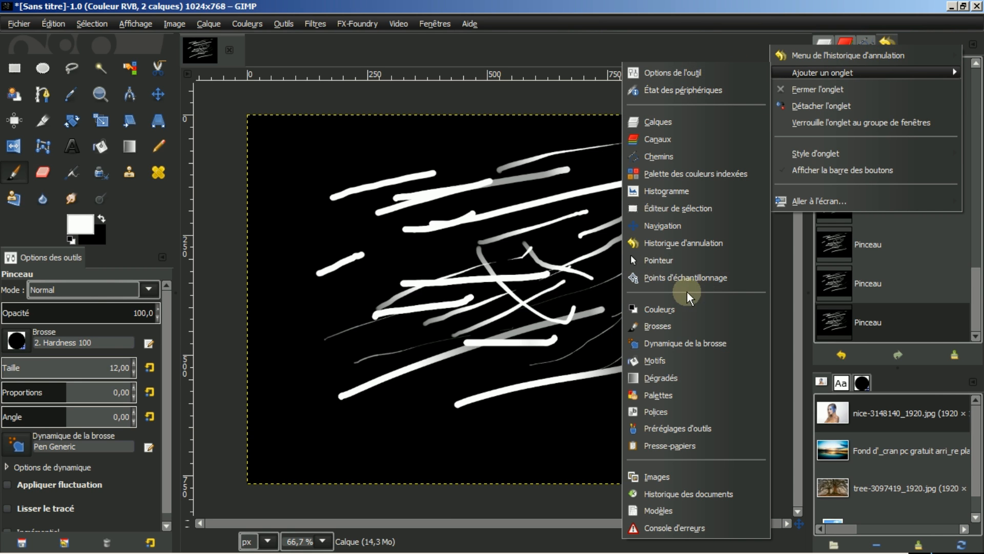
left_click(684, 343)
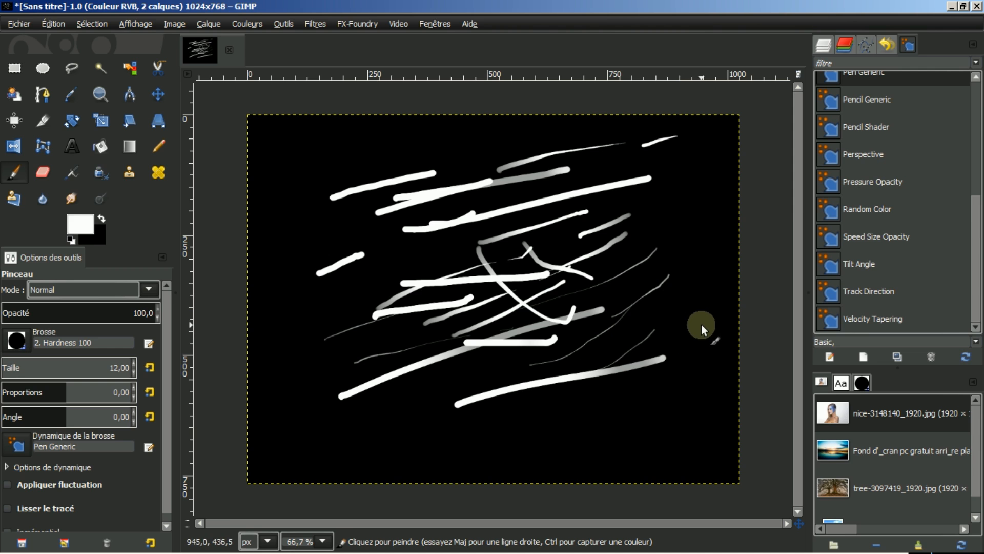
- Duplicate the Pen Generic brush dynamics to open an editable copy
left_click_drag(977, 236, 978, 108)
scroll(976, 123, "down", 3)
scroll(957, 118, "up", 1)
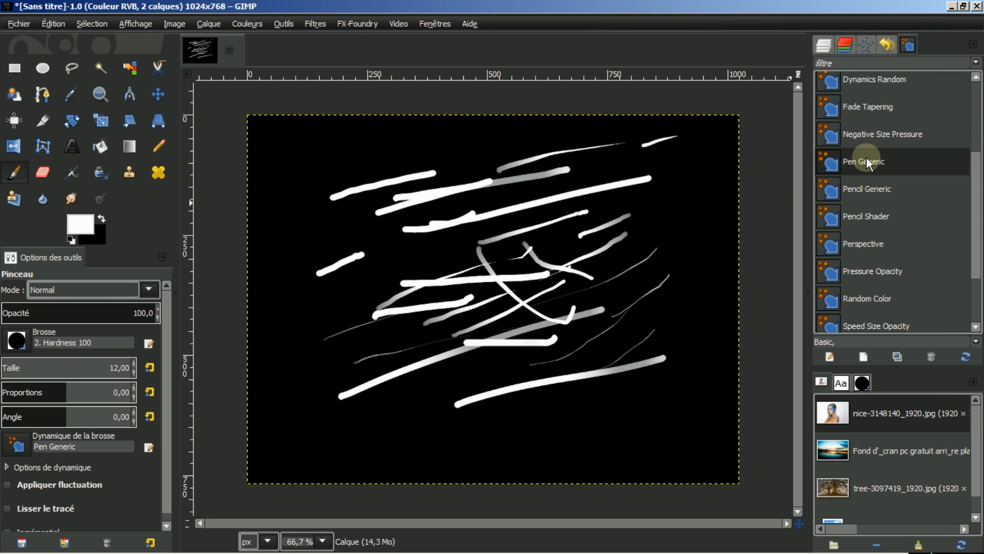
left_click(64, 441)
left_click(897, 358)
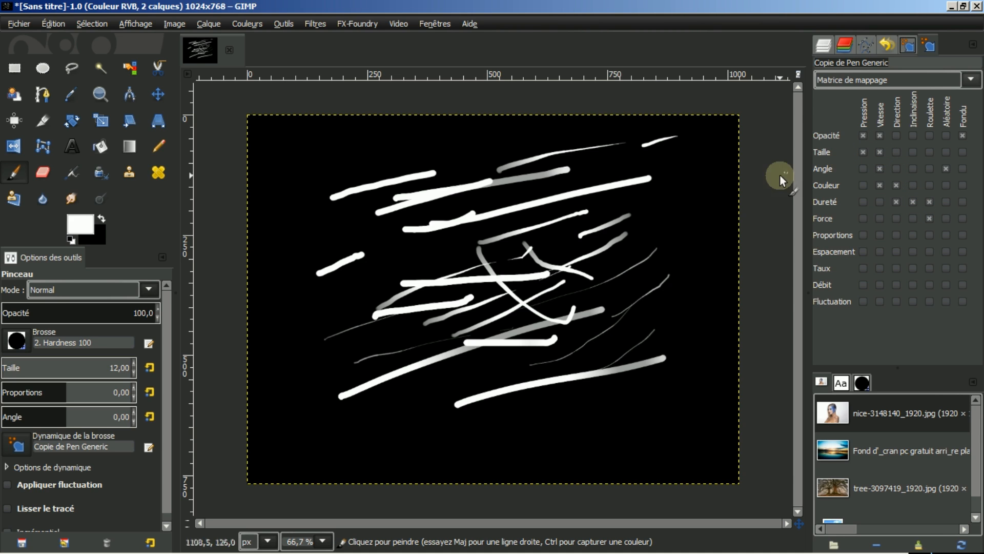
- Paint several thin, mostly vertical test strokes on the transparent layer with the copied Pen Generic dynamics
mouse_move(665, 194)
left_mouse_down()
mouse_move(629, 282)
mouse_move(657, 255)
mouse_move(650, 267)
left_mouse_up()
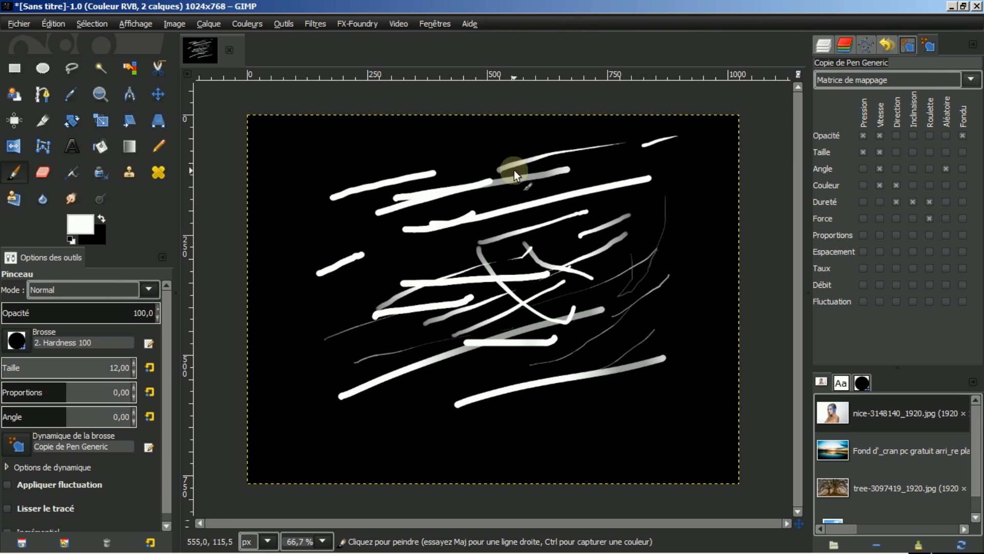
left_click_drag(517, 180, 515, 259)
left_click_drag(550, 171, 548, 231)
left_click_drag(427, 164, 434, 193)
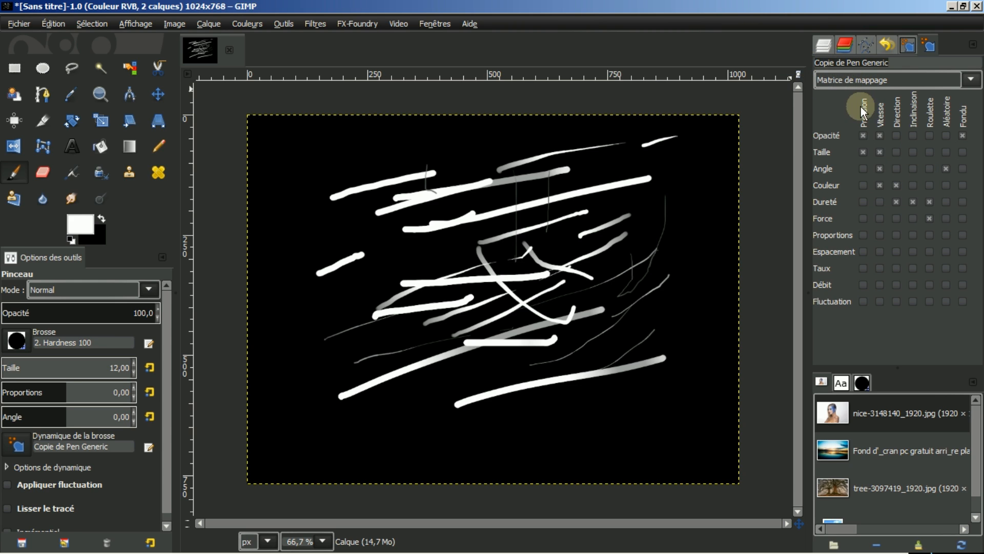
- Delete the "Copie de Pen Generic" brush dynamics from the dynamics list
left_click(861, 62)
left_click(913, 201)
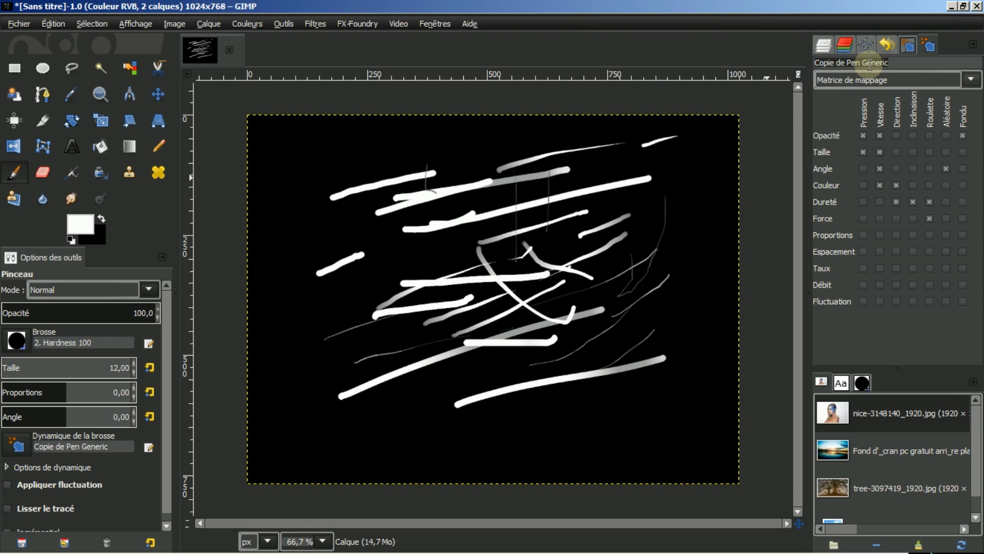
left_click(909, 44)
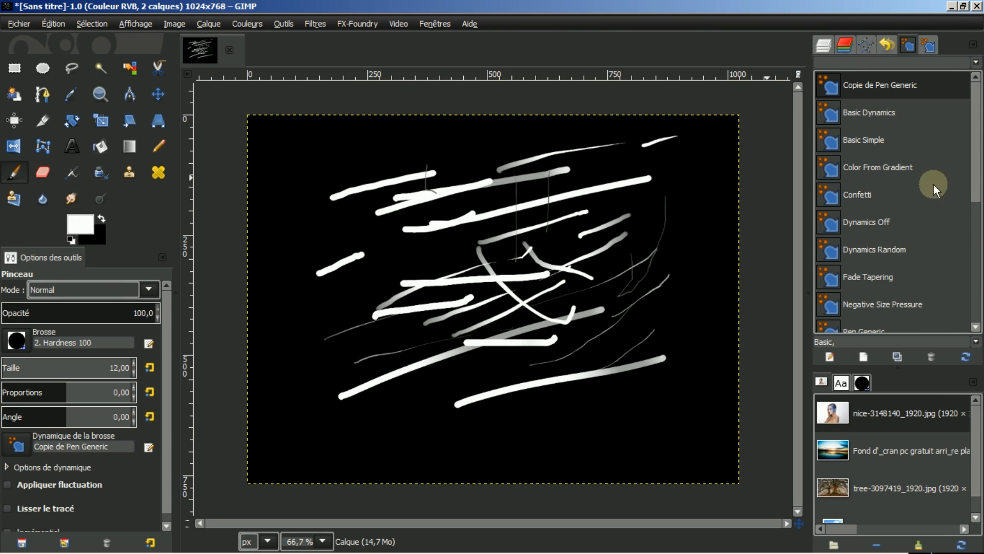
mouse_move(974, 151)
left_mouse_down()
mouse_move(974, 231)
mouse_move(974, 148)
left_mouse_up()
left_click(931, 356)
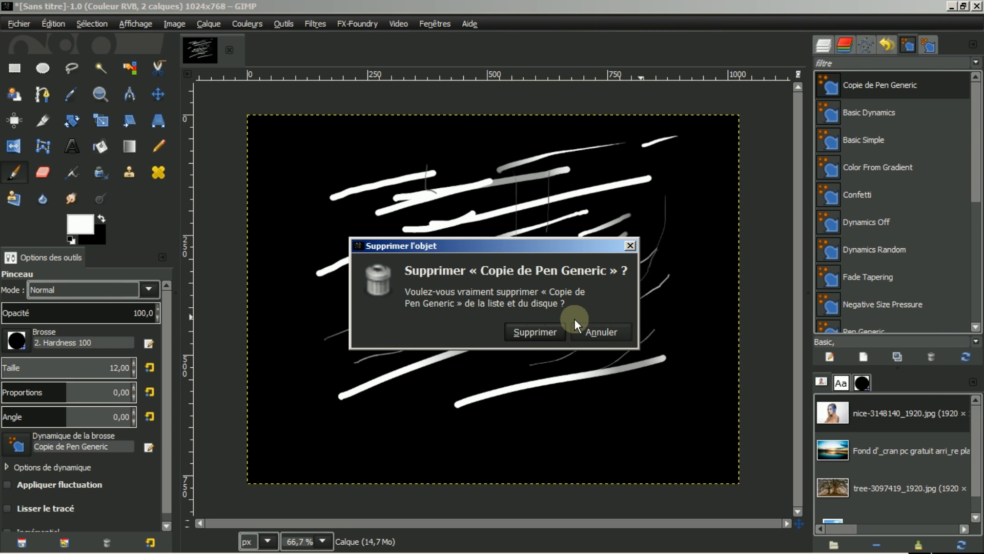
left_click(534, 332)
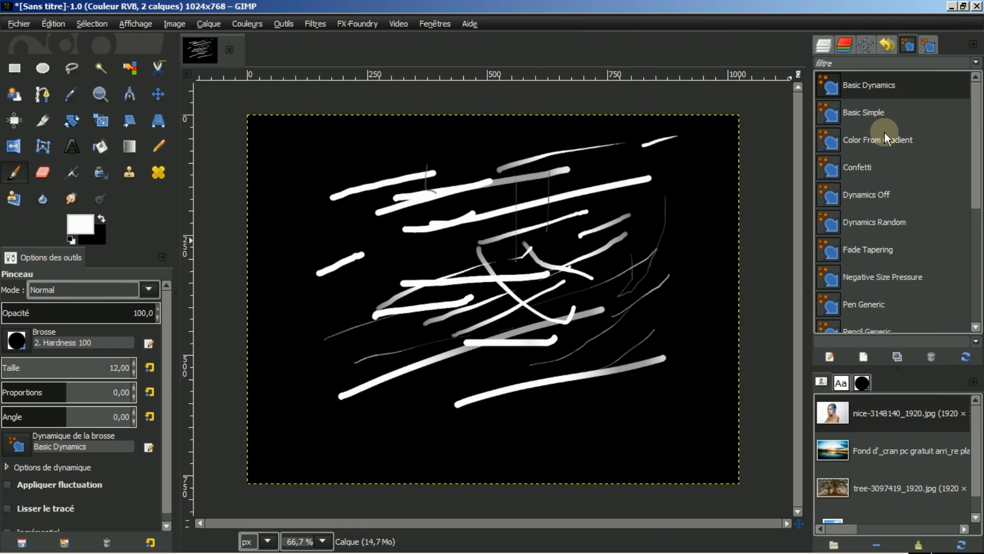
- Make Pen Generic the active brush dynamics and view its mapping matrix
scroll(880, 155, "down", 1)
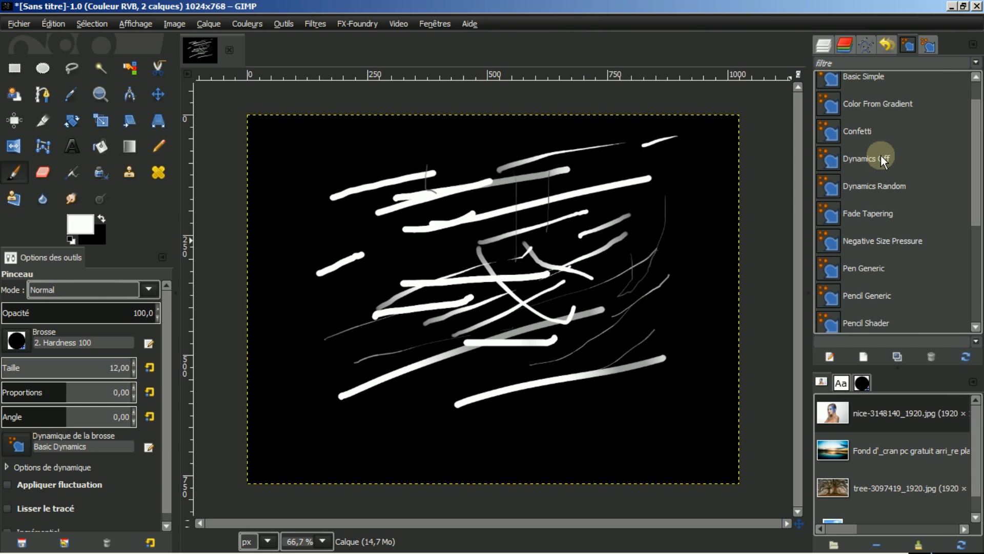
left_click(876, 266)
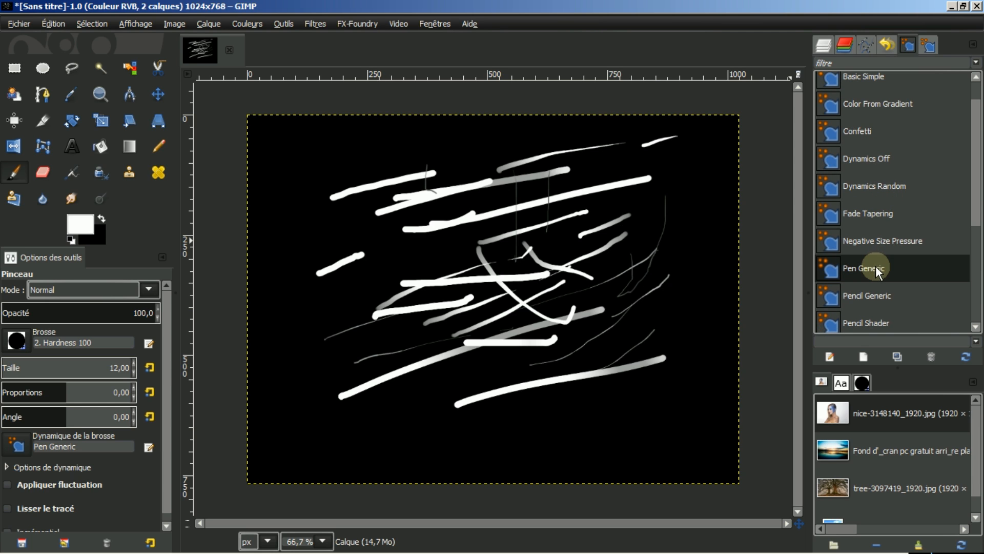
left_click(929, 46)
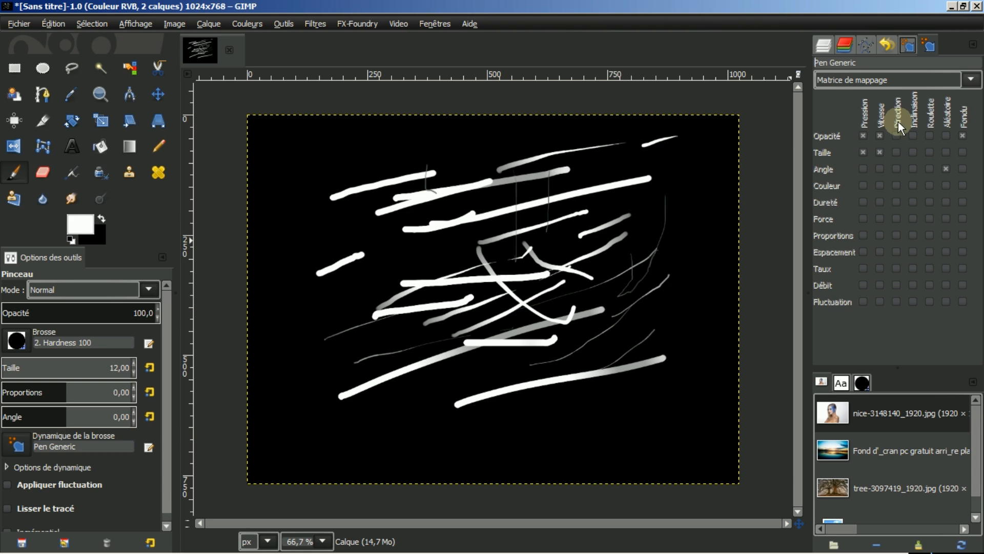
- Delete the layer holding the test strokes and create a new transparent 1024 x 768 px layer named Calque
left_click(824, 45)
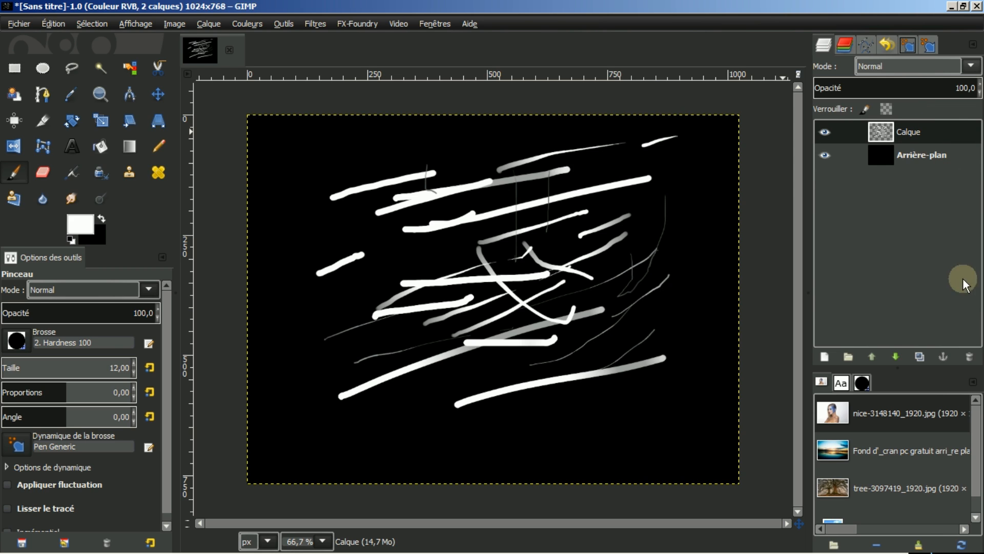
left_click(969, 356)
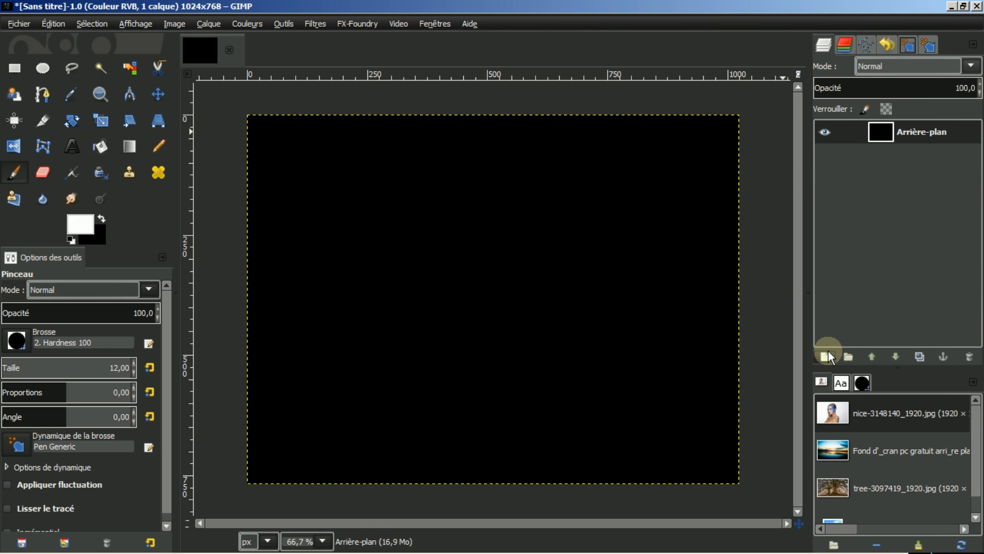
left_click(826, 356)
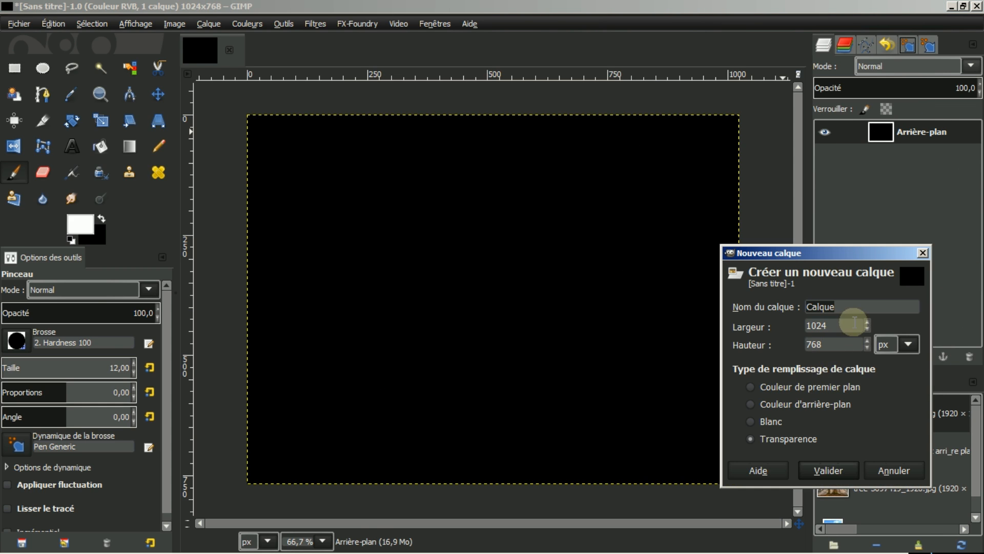
left_click(813, 469)
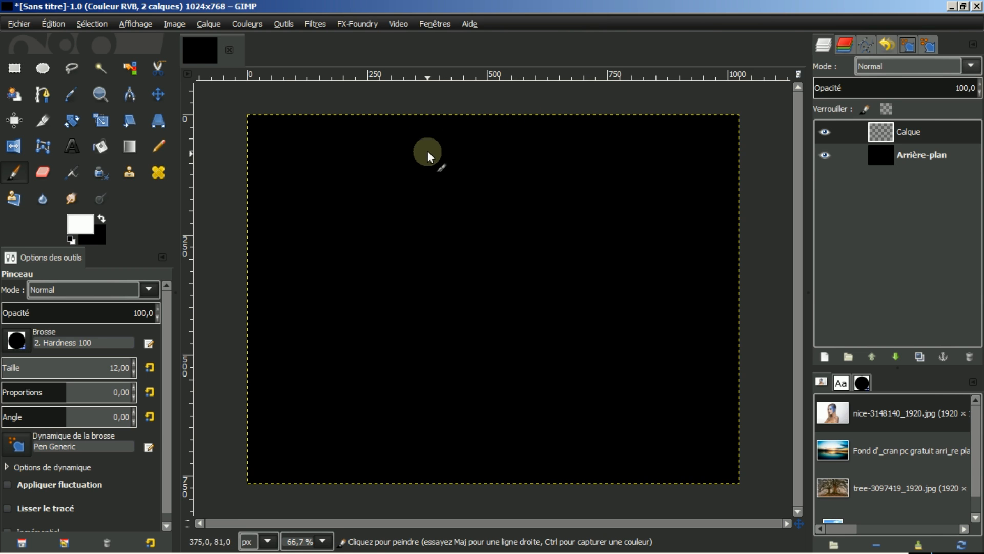
- With the Paths tool, draw an open two-node segment about 225 px wide in the image's upper left and bend it into an arch
left_click(43, 96)
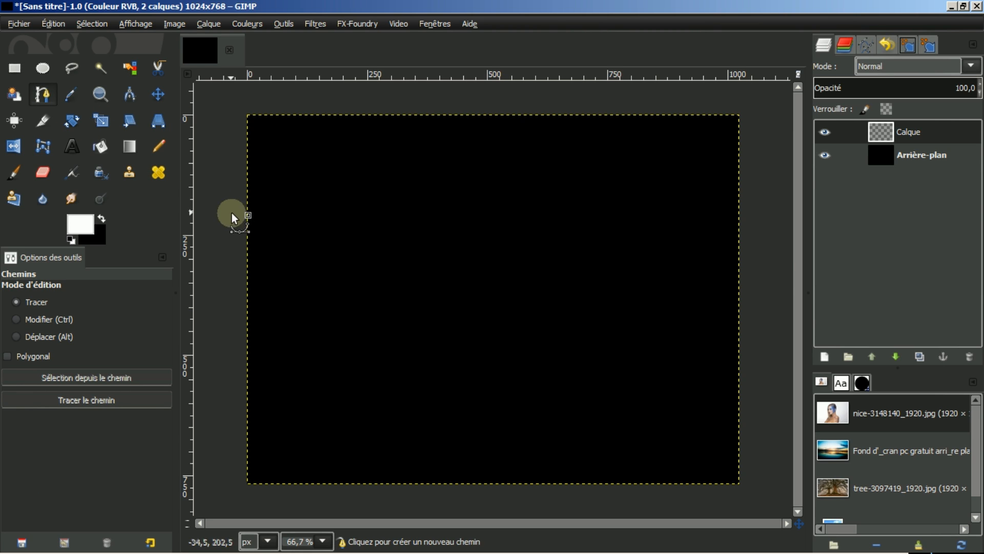
left_click(279, 239)
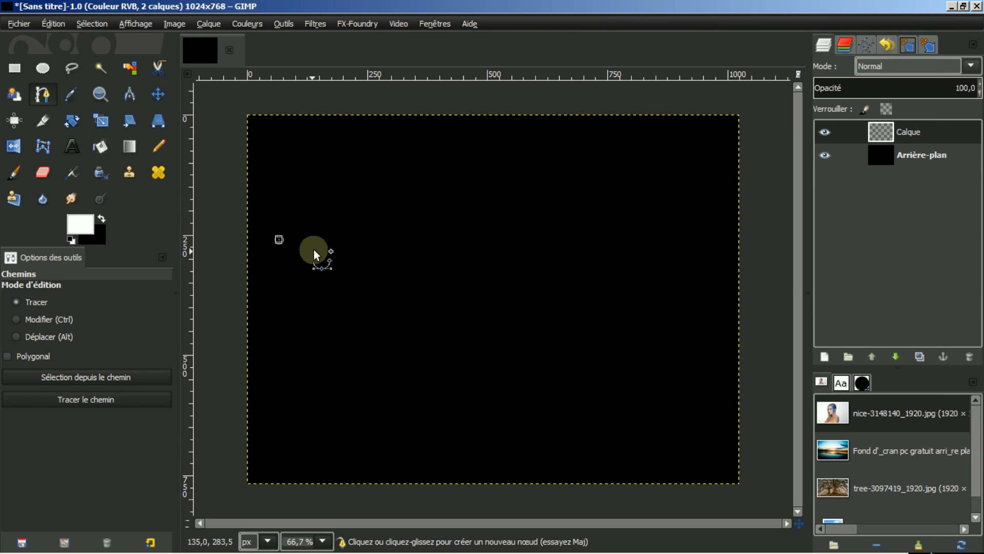
left_click(387, 239)
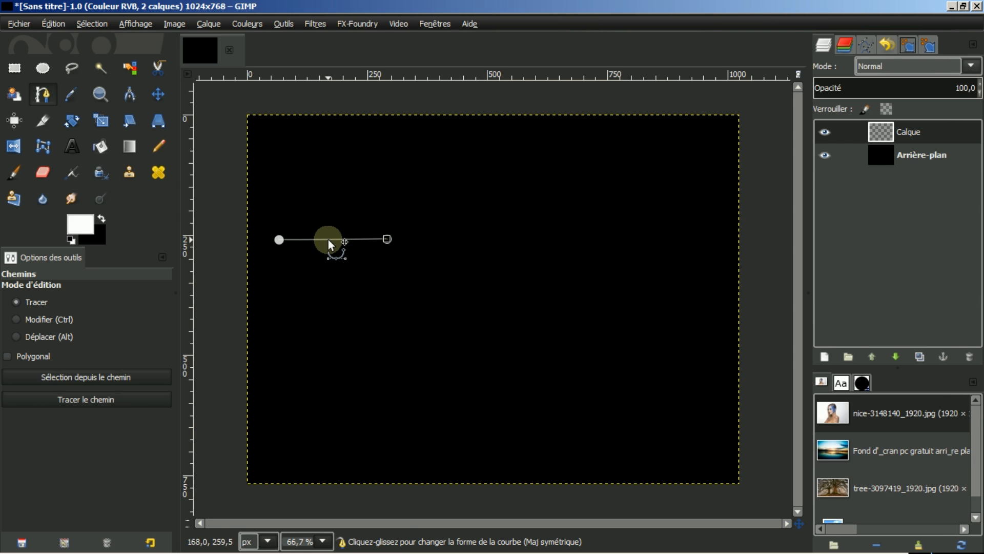
left_click_drag(328, 239, 294, 190)
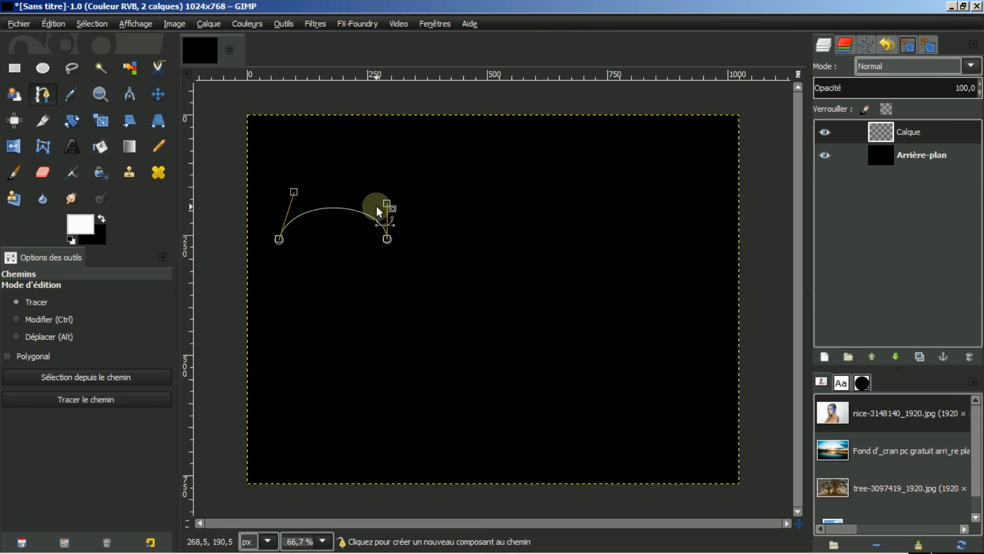
left_click_drag(386, 205, 387, 208)
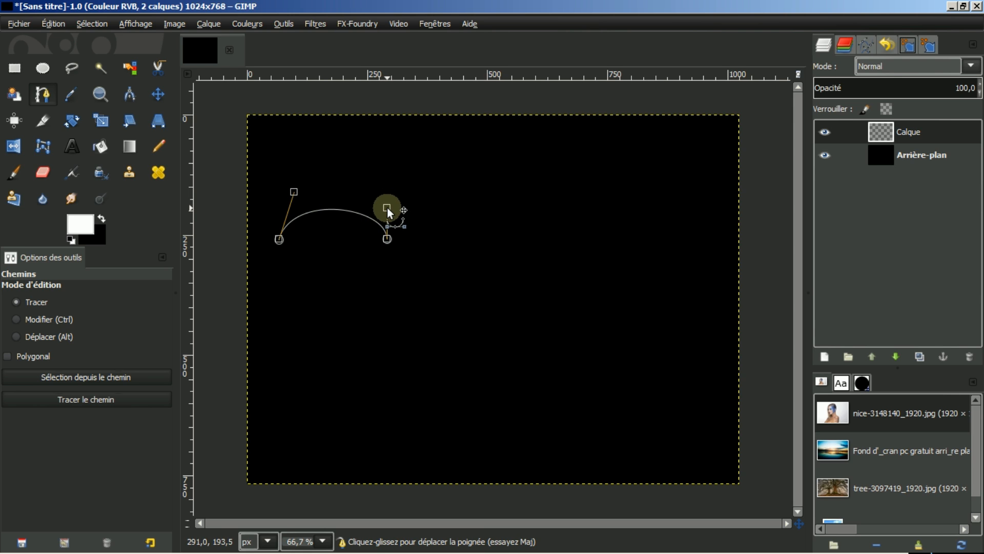
- Add a separate path component descending from just below the arch's right end and shape it into an S-curve with its handles
left_click(387, 251)
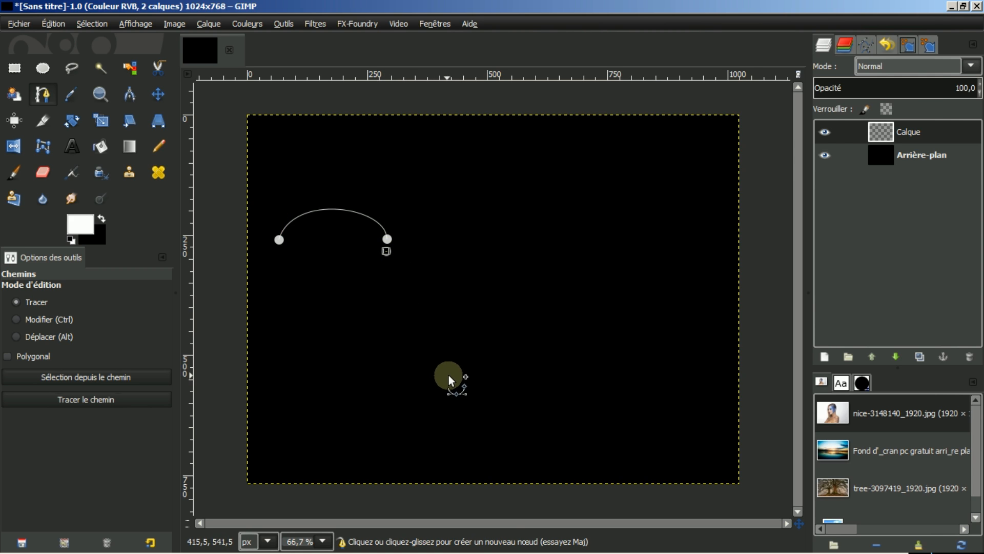
left_click(460, 381)
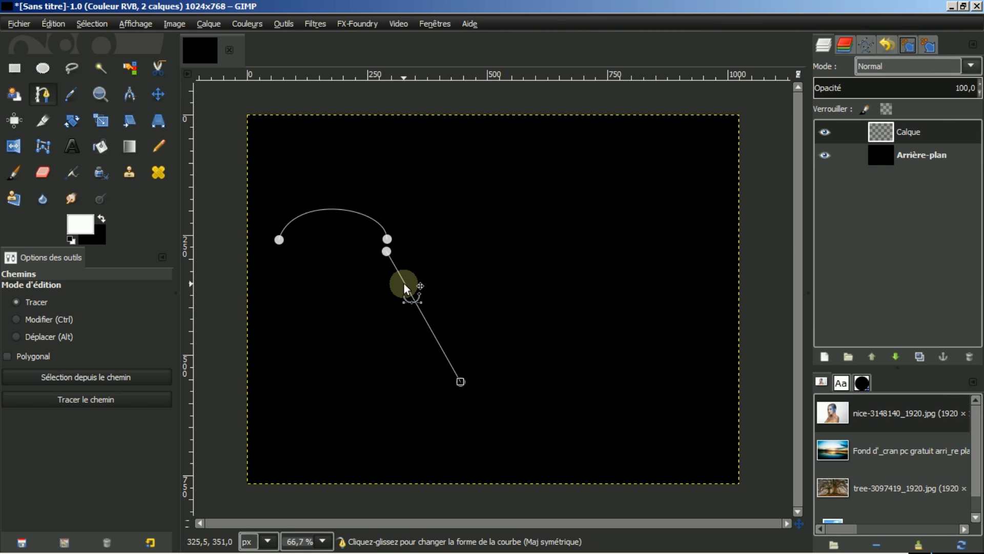
left_click_drag(404, 284, 397, 308)
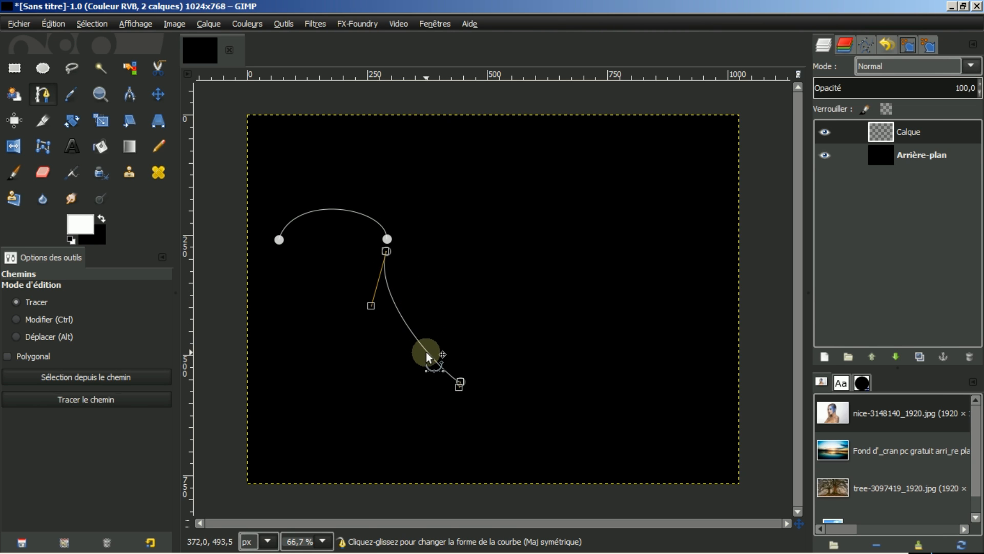
left_click_drag(426, 351, 442, 326)
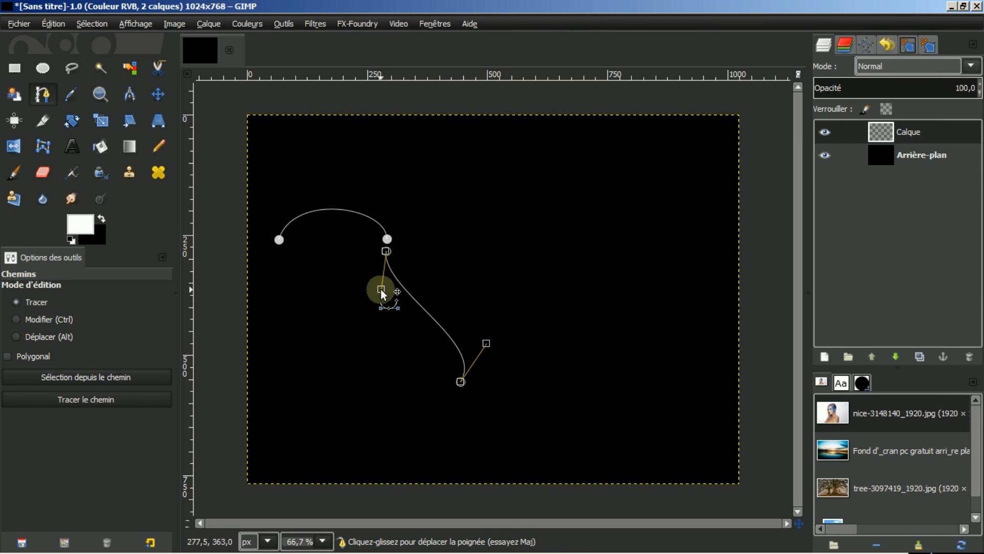
left_click_drag(381, 289, 368, 318)
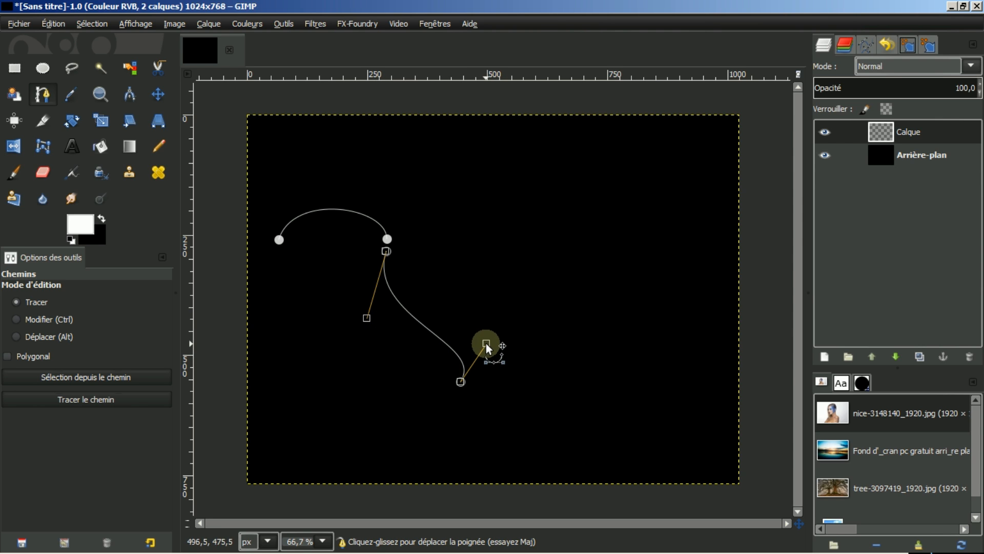
left_click_drag(486, 343, 472, 335)
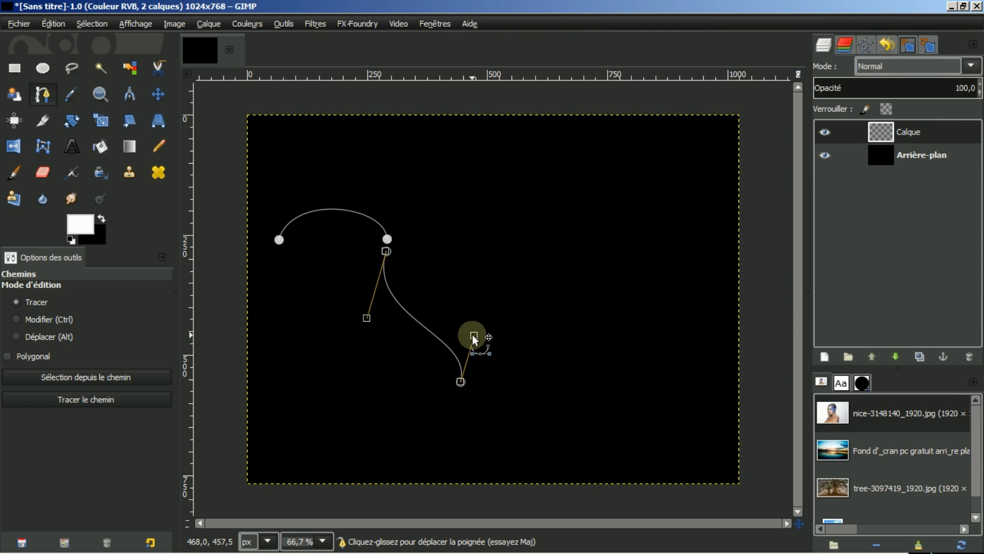
- Add a third curved component rising to the right from below the S-curve, and move the whole path slightly up and right
left_click(462, 397)
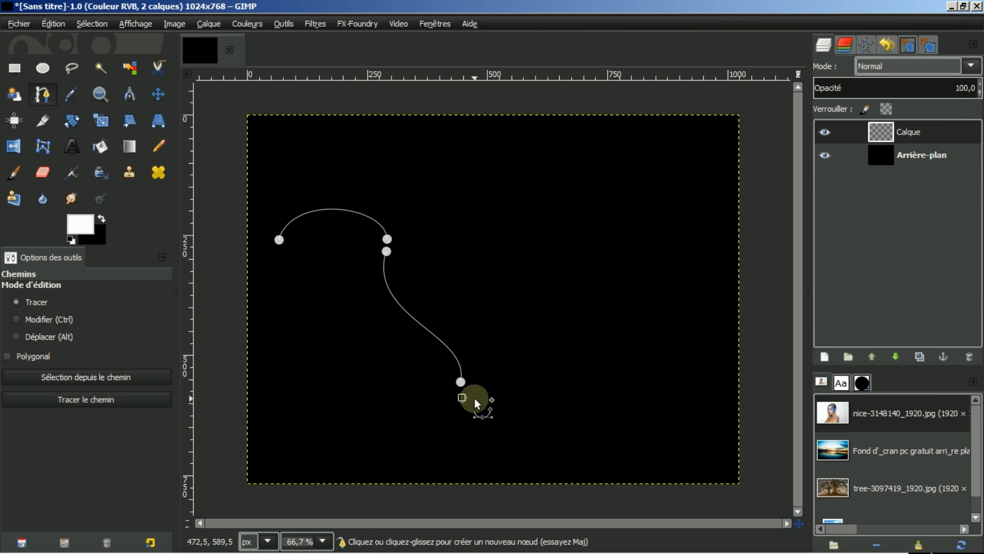
left_click(642, 254)
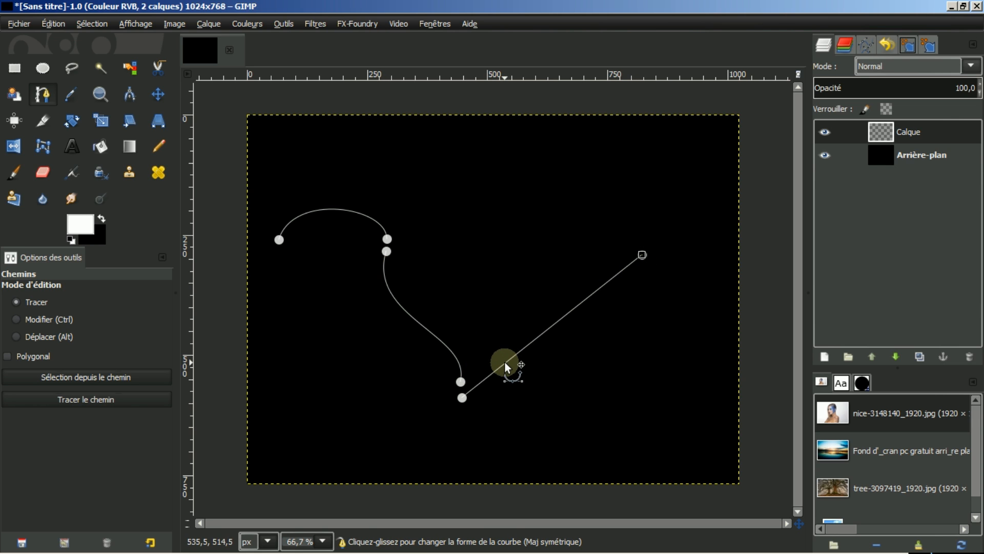
left_click_drag(504, 361, 519, 404)
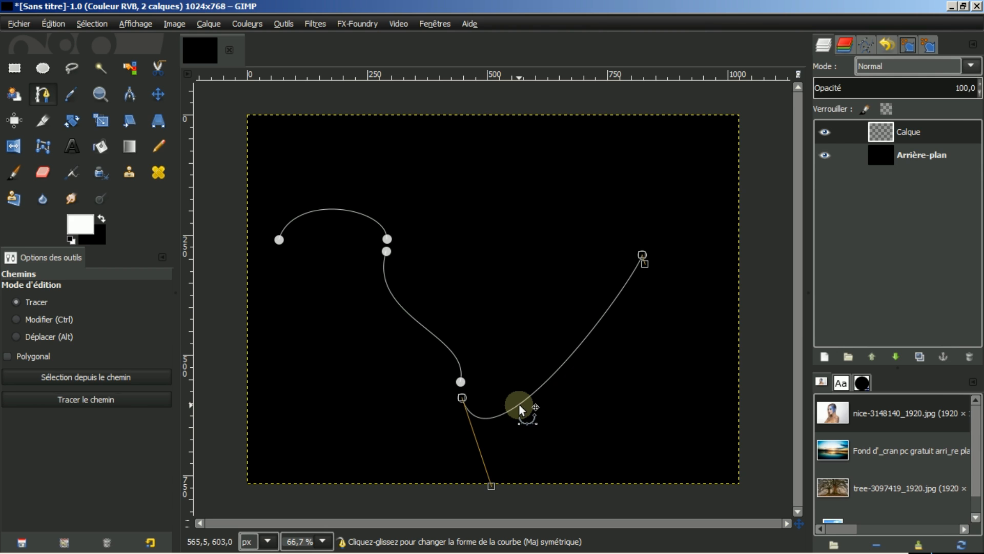
left_click_drag(607, 312, 567, 303)
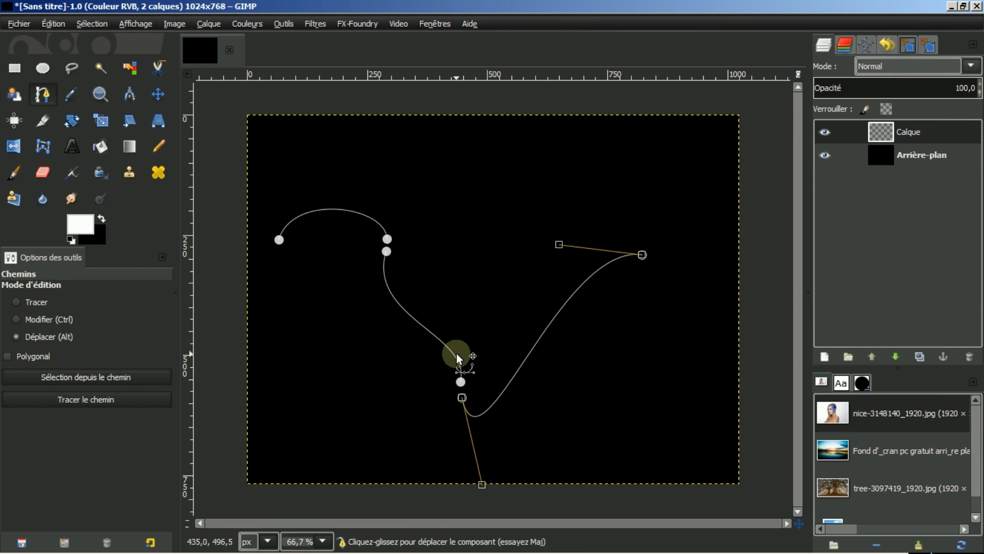
left_click_drag(641, 409, 657, 382)
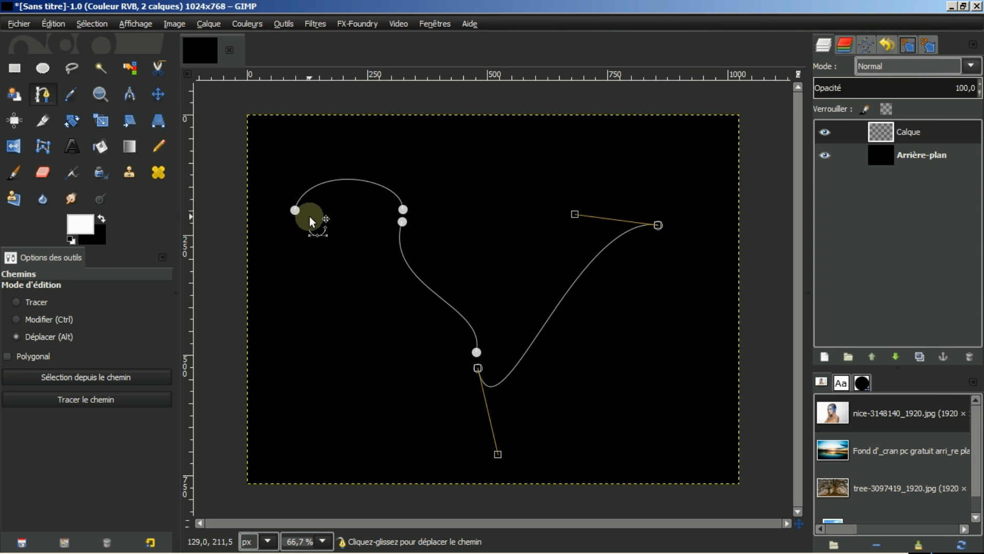
- View the path in the paths list and the path stroking options, cancel without stroking, and return to the layers
left_click(866, 46)
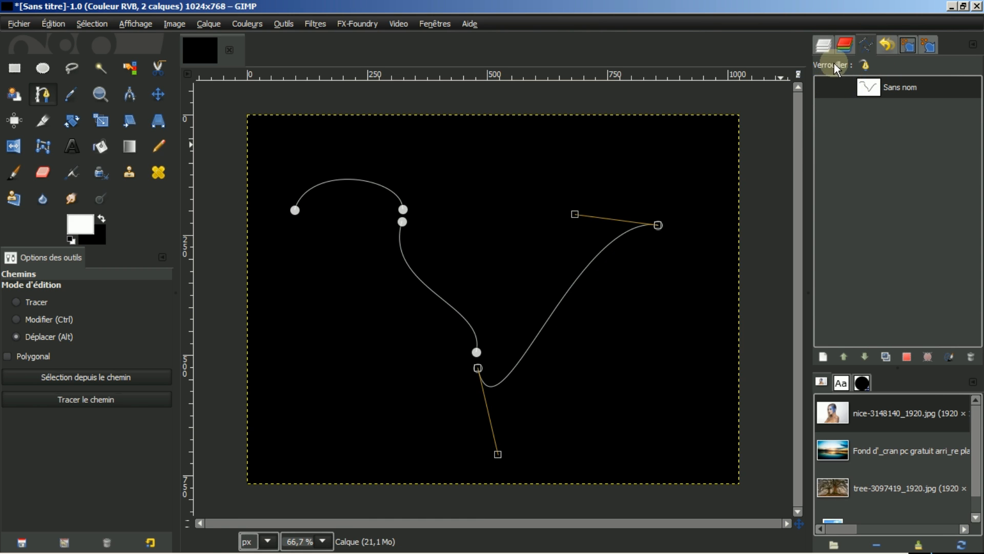
left_click(824, 46)
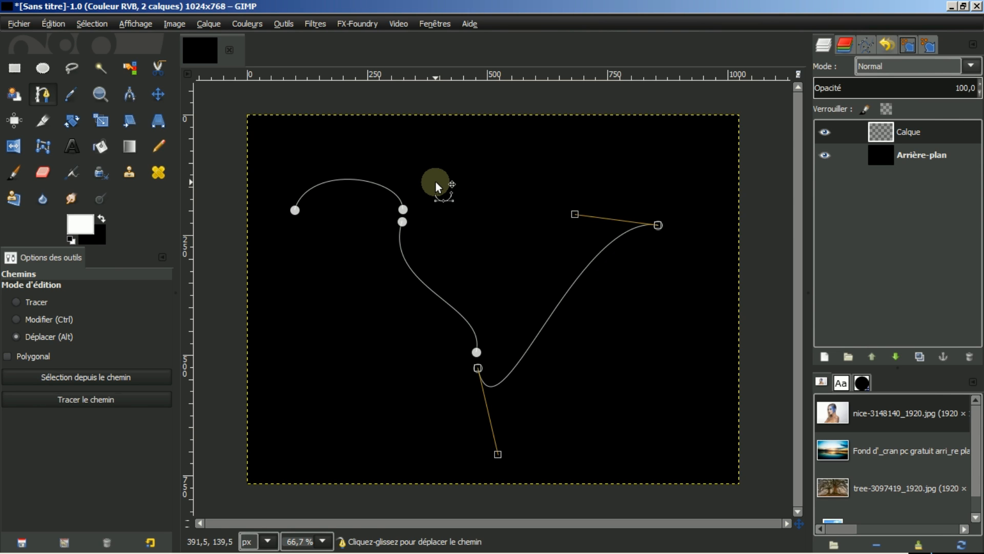
left_click(78, 403)
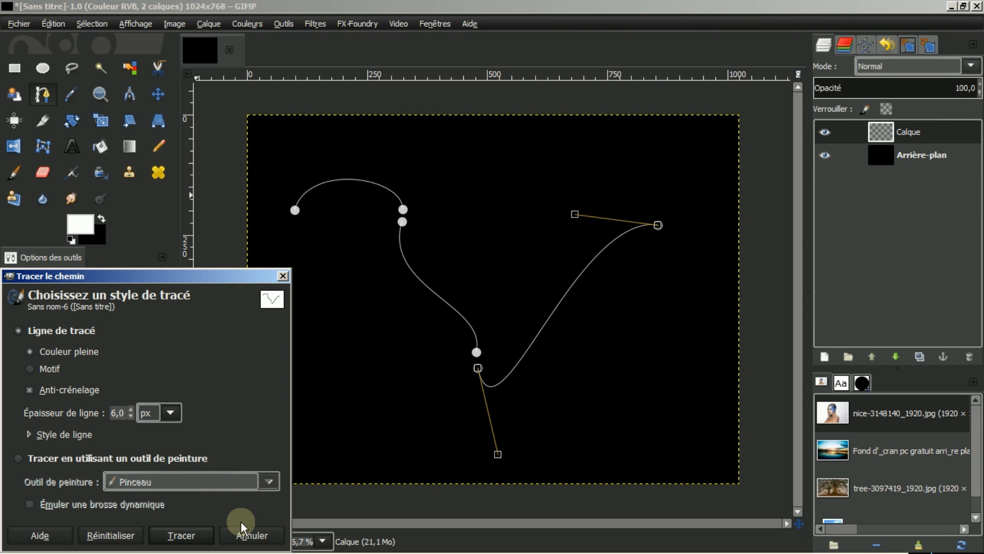
left_click(245, 537)
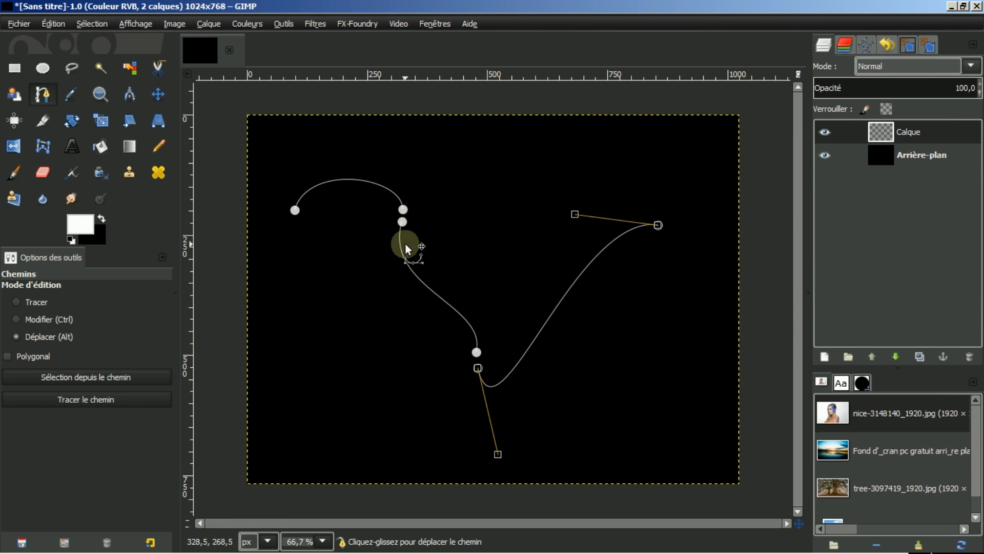
left_click(869, 49)
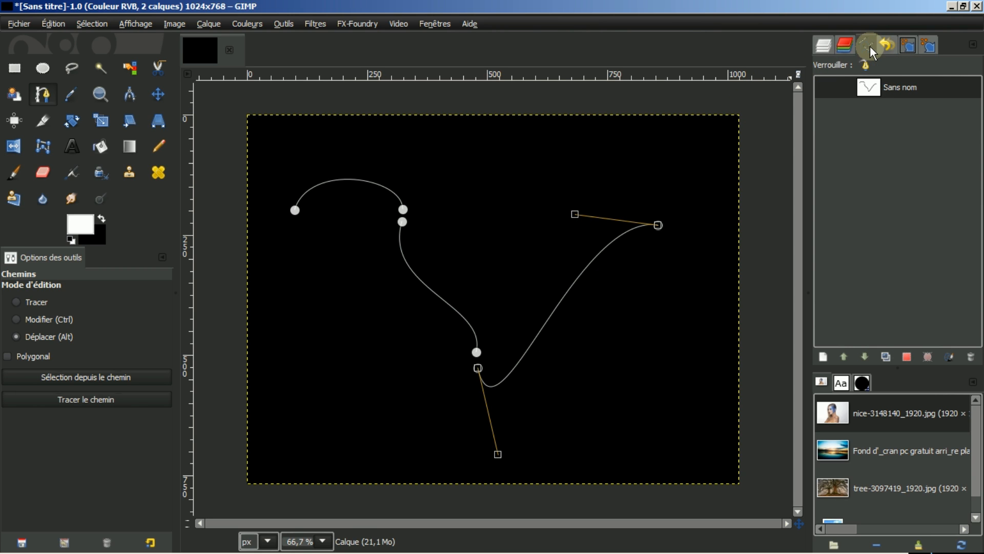
left_click(824, 45)
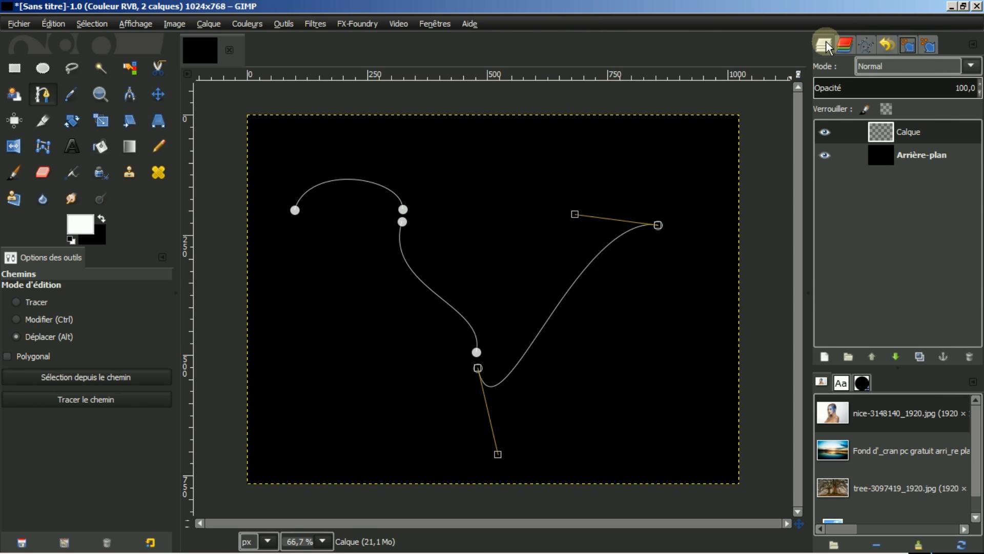
- Review the Paintbrush settings, reactivate the saved path for editing, and return to the layers
left_click(13, 174)
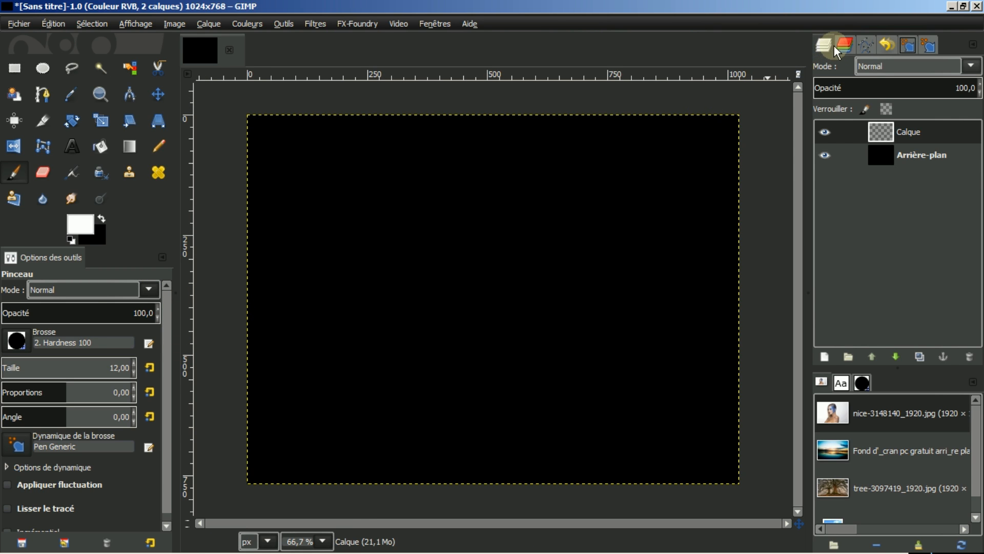
left_click(867, 44)
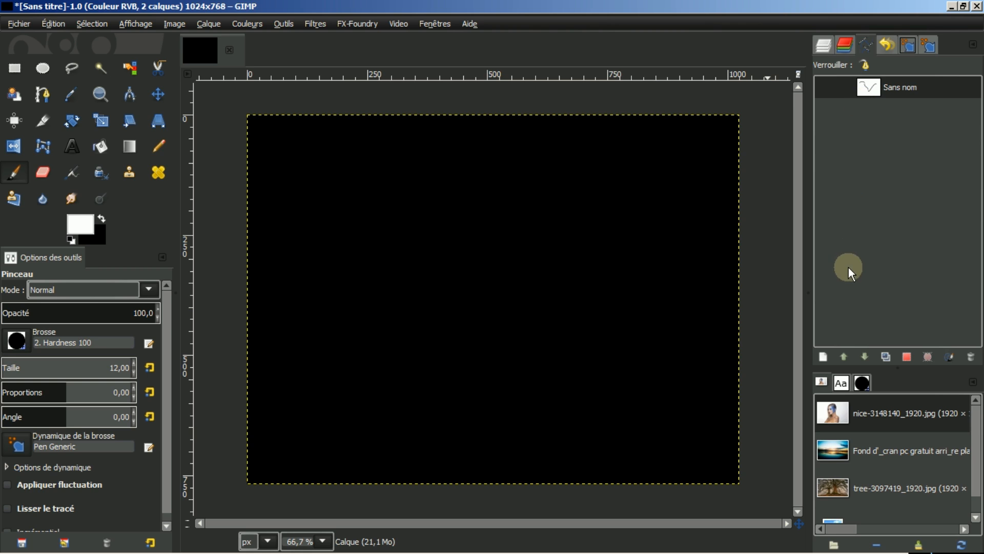
double_click(870, 92)
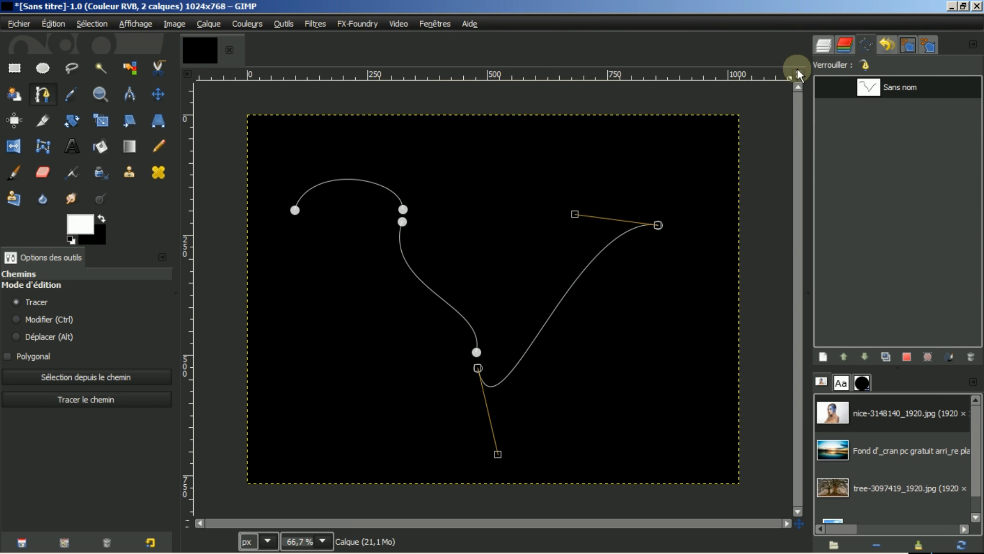
left_click(824, 45)
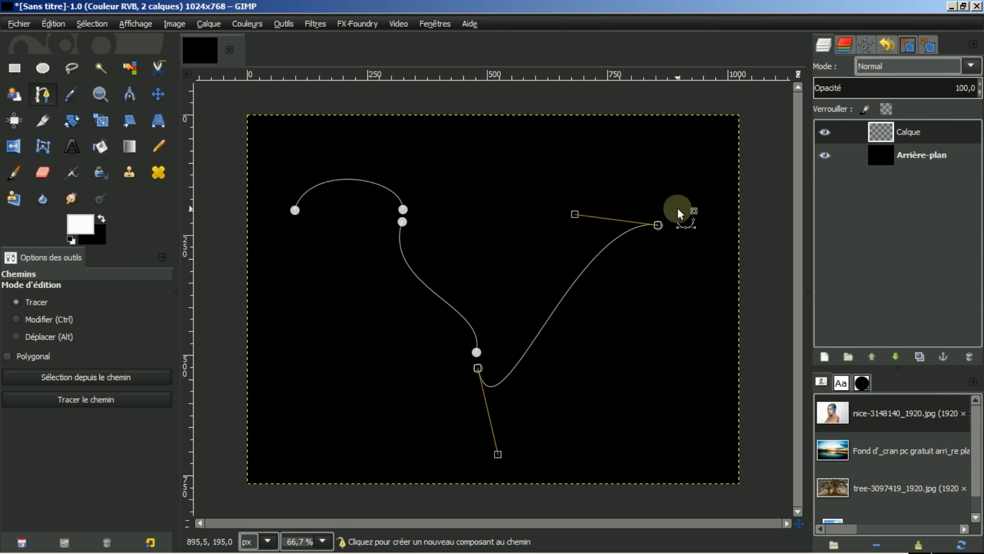
- Stroke the path on the transparent layer using the Paintbrush without emulated brush dynamics, view it without the path overlay, and undo the stroke
left_click(67, 405)
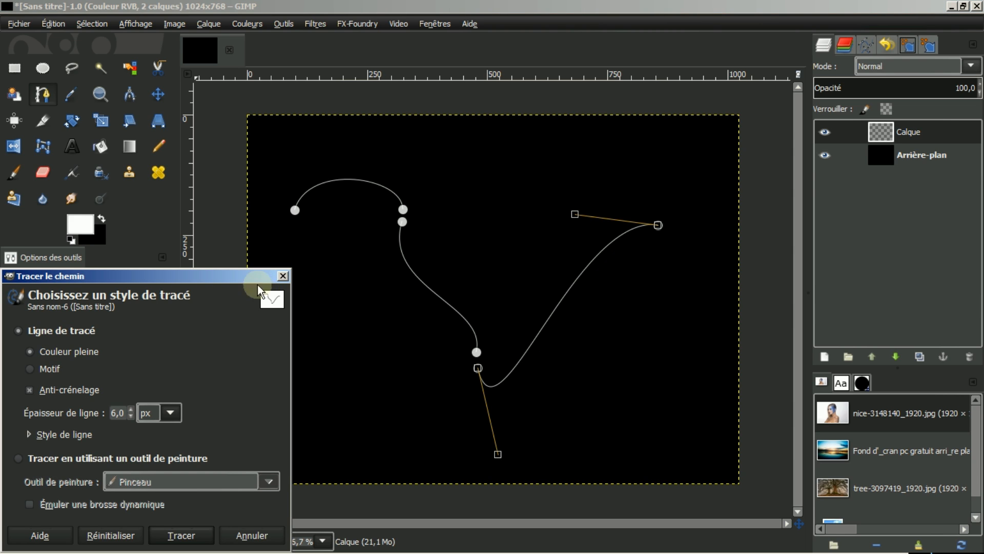
left_click(18, 459)
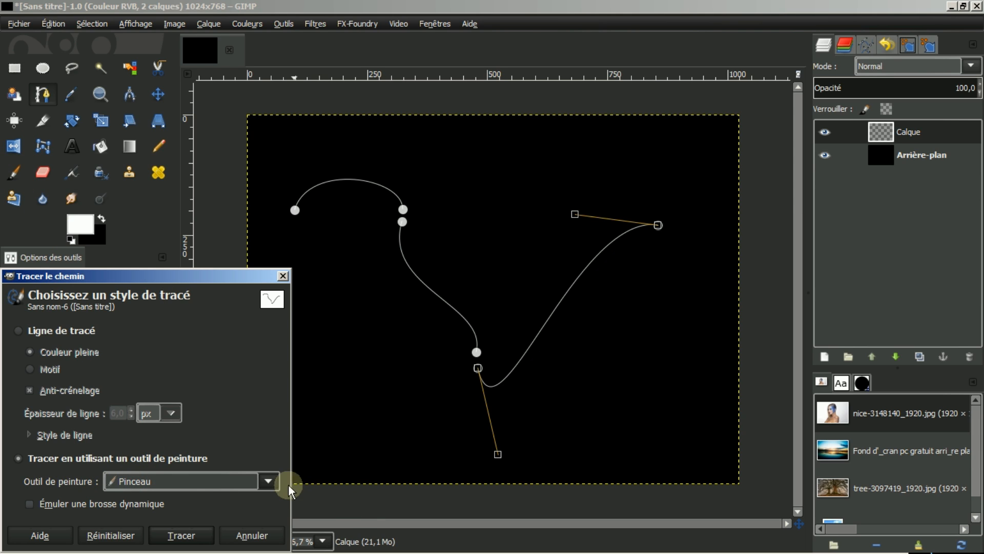
left_click(268, 481)
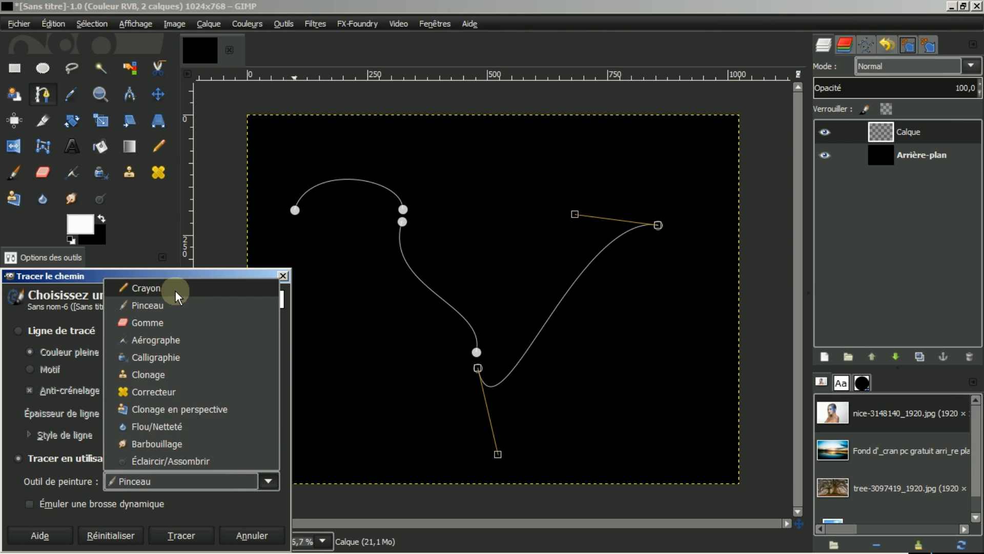
left_click(154, 307)
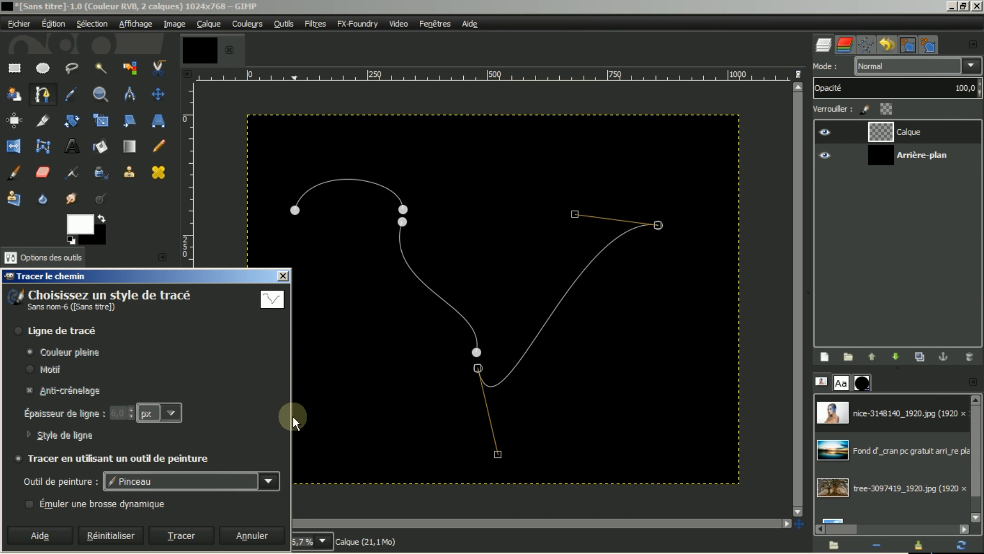
left_click(182, 535)
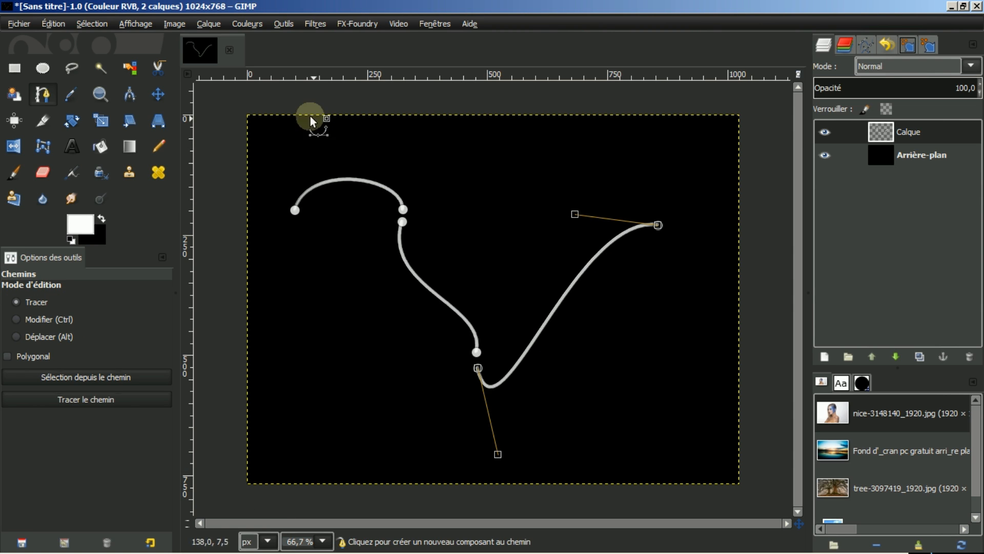
left_click(156, 95)
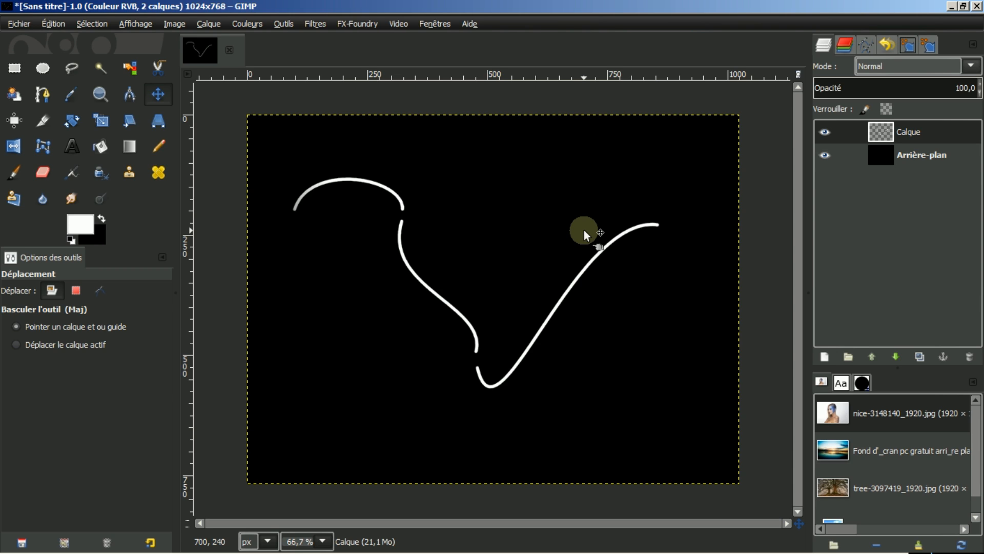
key("Delete")
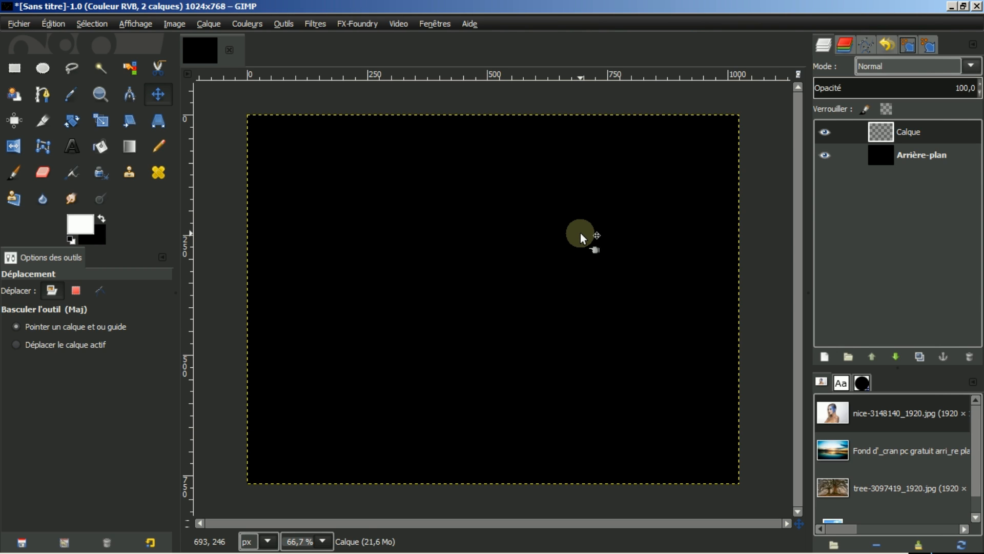
- Reactivate the path, stroke it on the transparent layer using the Paintbrush with emulated brush dynamics, and undo that stroke after viewing it
left_click(866, 44)
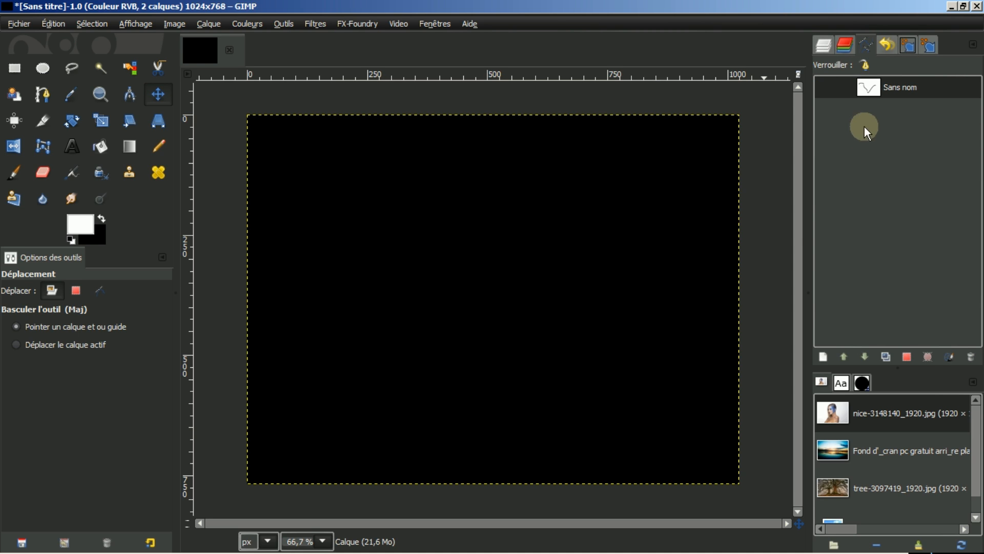
double_click(862, 85)
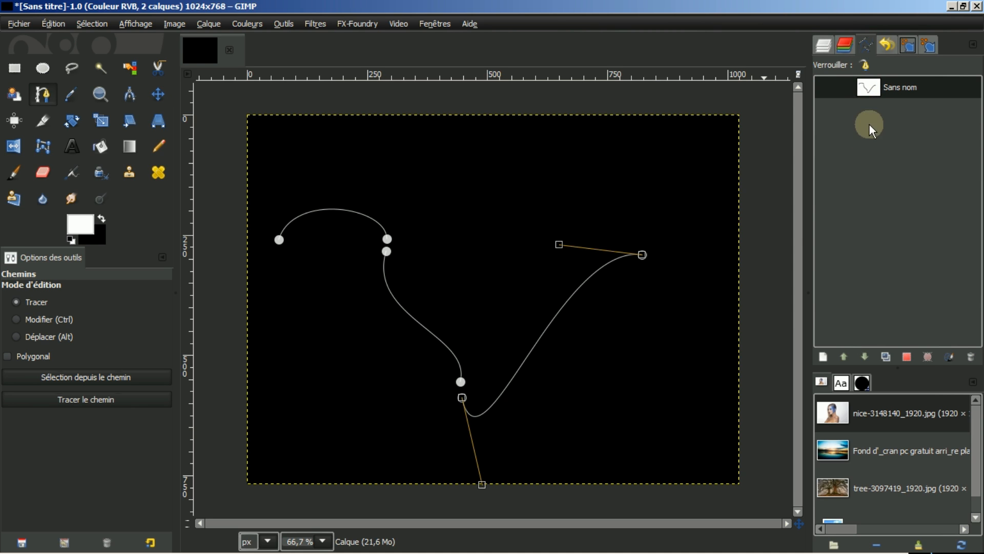
left_click(824, 45)
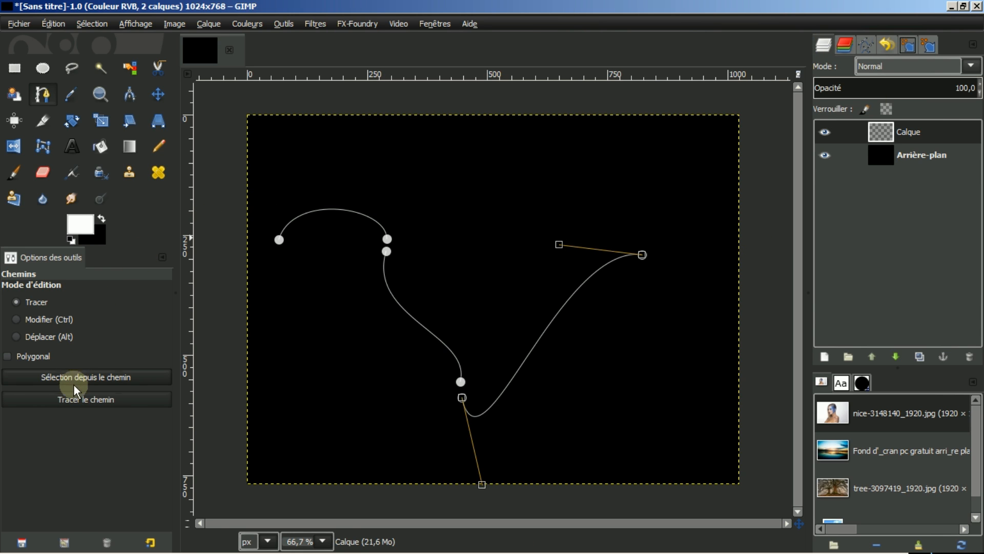
left_click(71, 399)
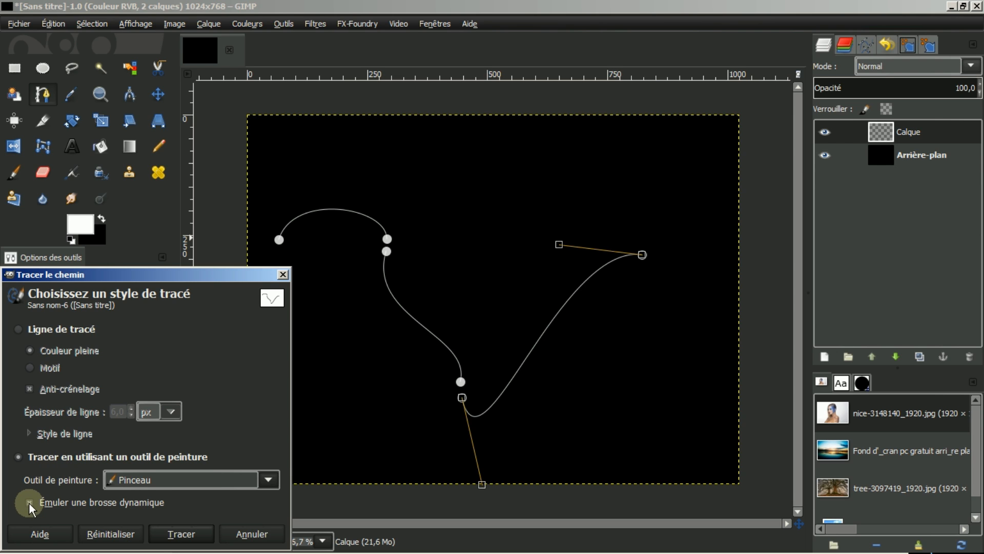
left_click(180, 534)
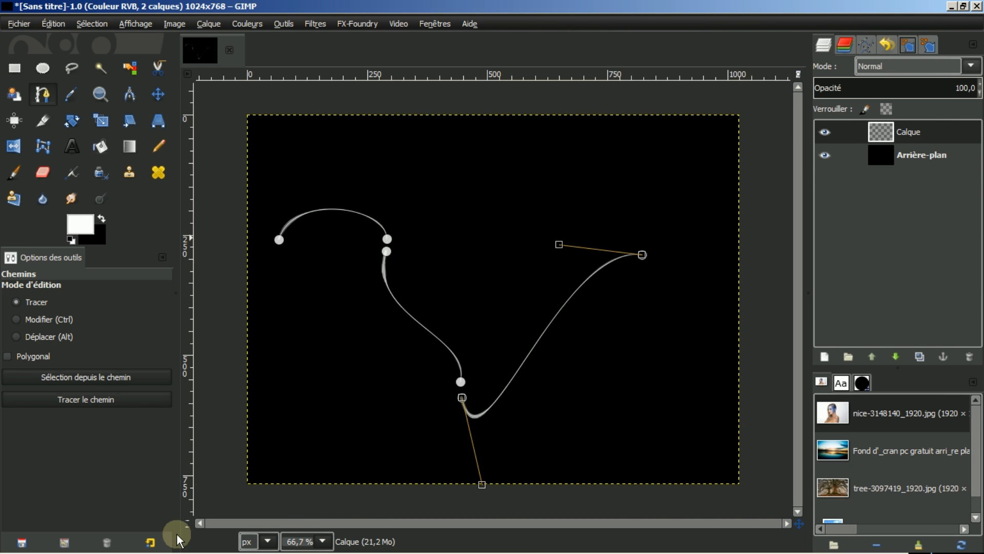
left_click(156, 94)
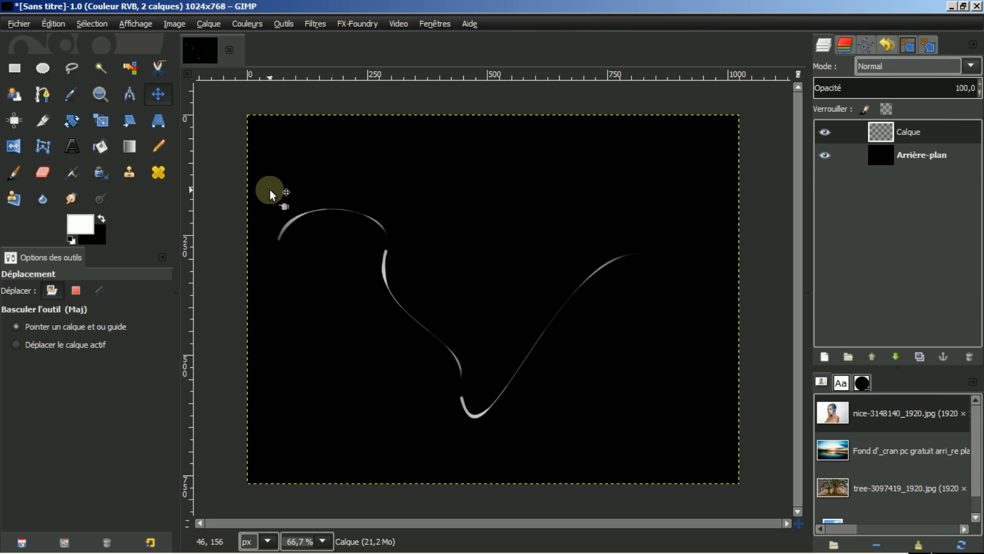
key("ctrl+z")
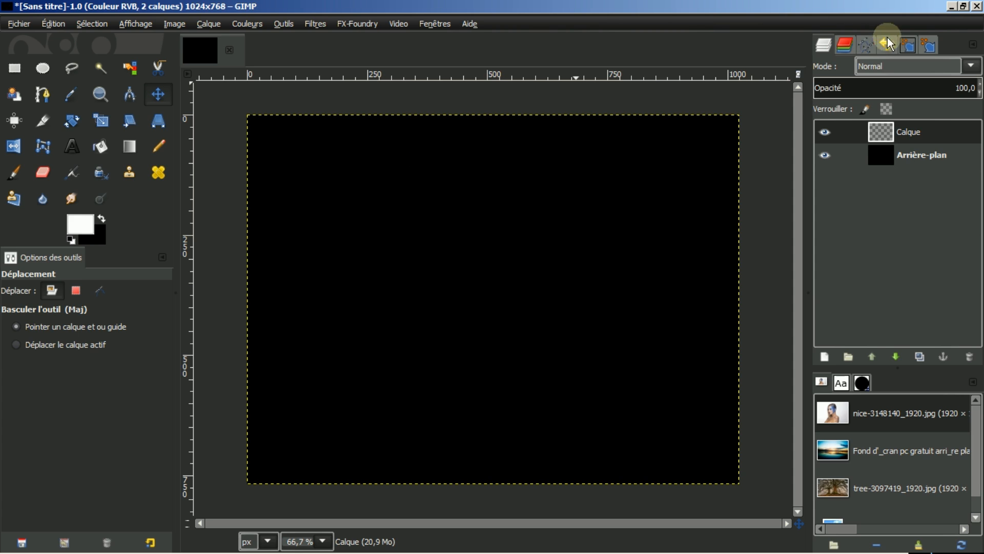
- Reactivate the saved path and move the whole path about 155 px up and 40 px to the right
left_click(864, 47)
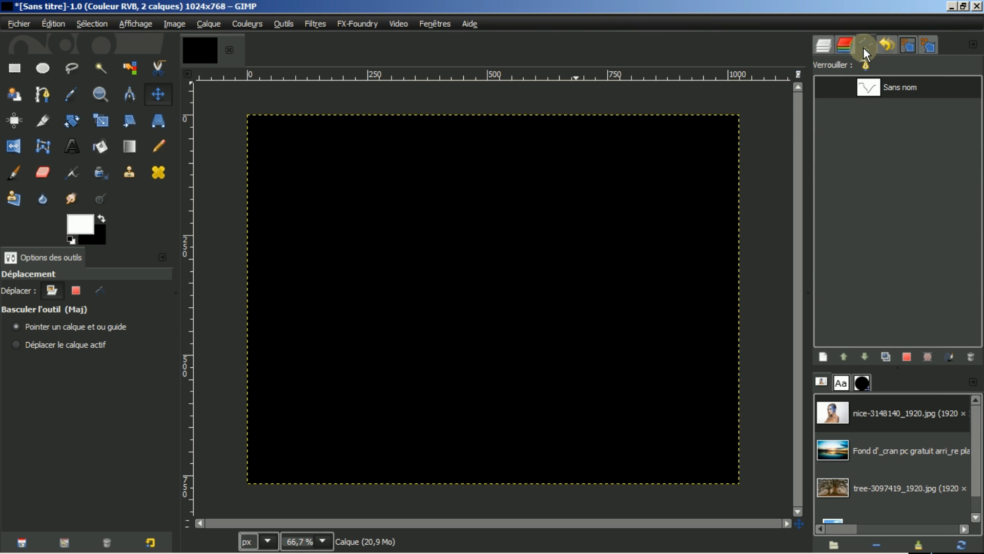
double_click(869, 91)
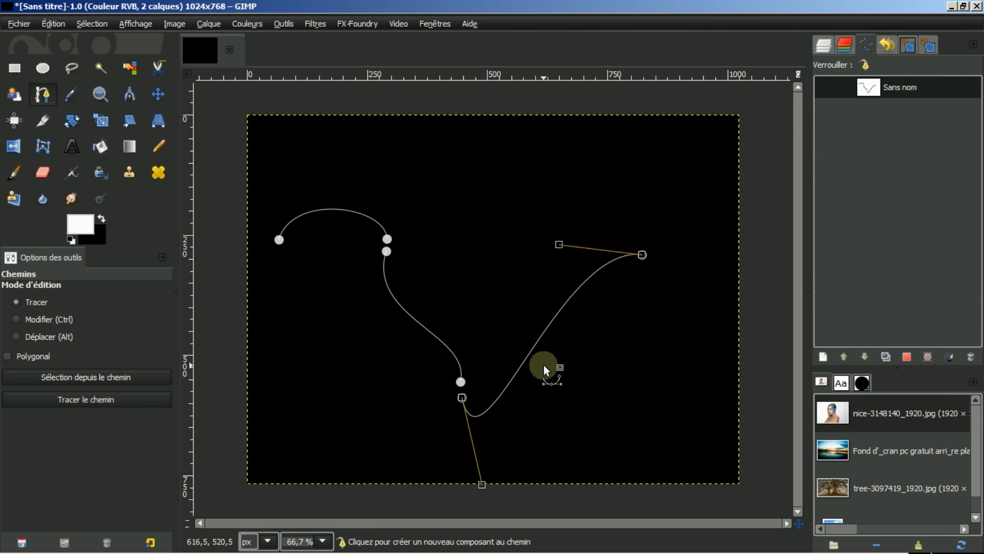
left_click(52, 340)
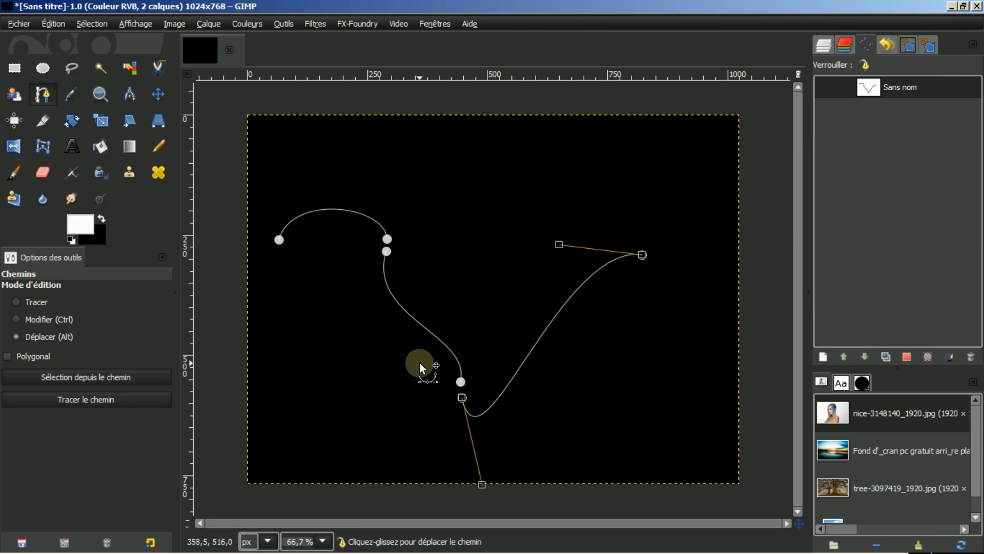
left_click_drag(550, 400, 573, 309)
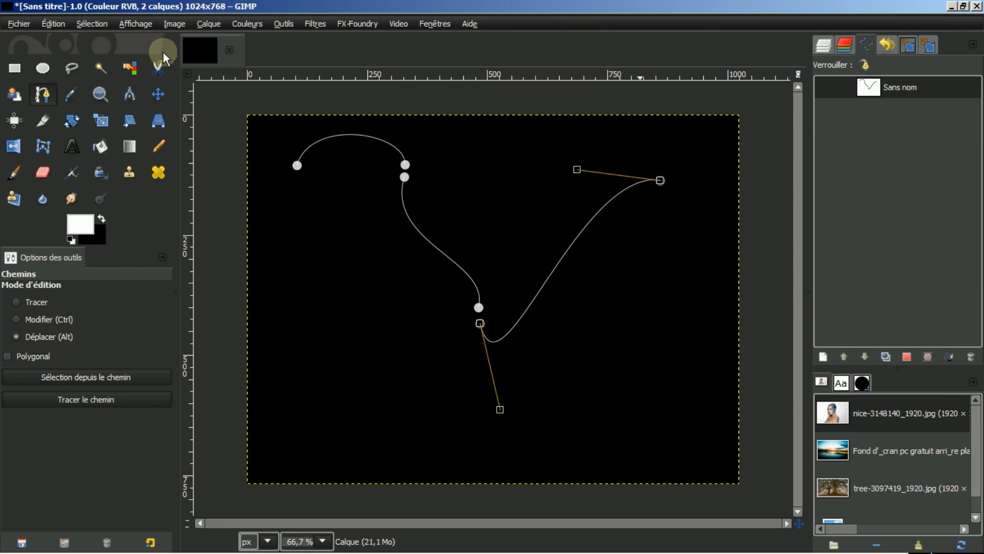
- Stroke the raised path using the Paintbrush with emulated brush dynamics, and hide the path overlay
left_click(77, 399)
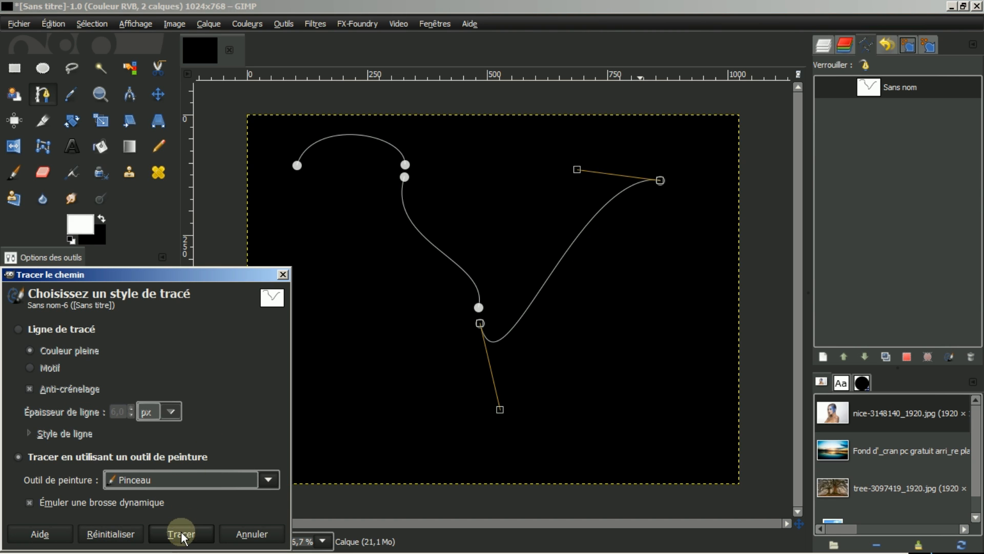
left_click(182, 534)
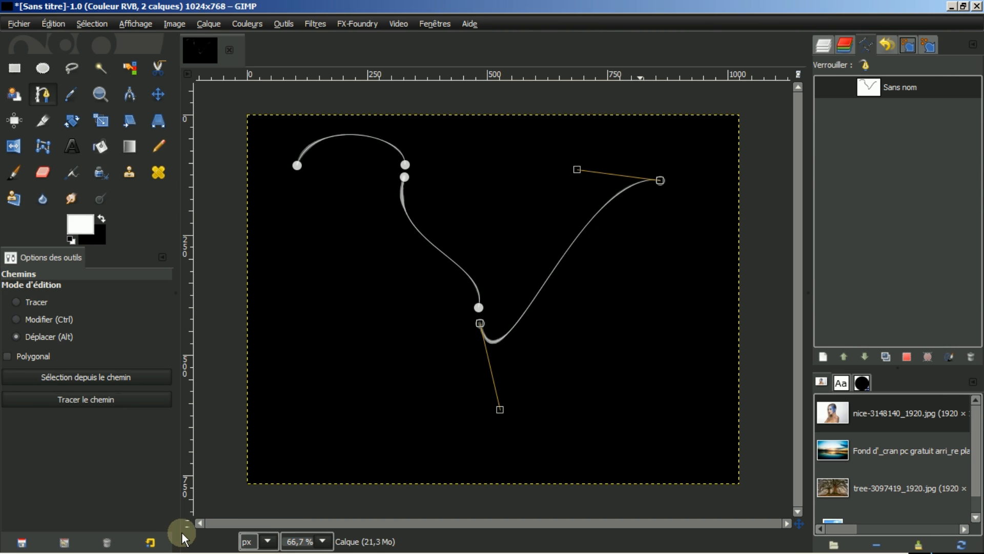
left_click(154, 94)
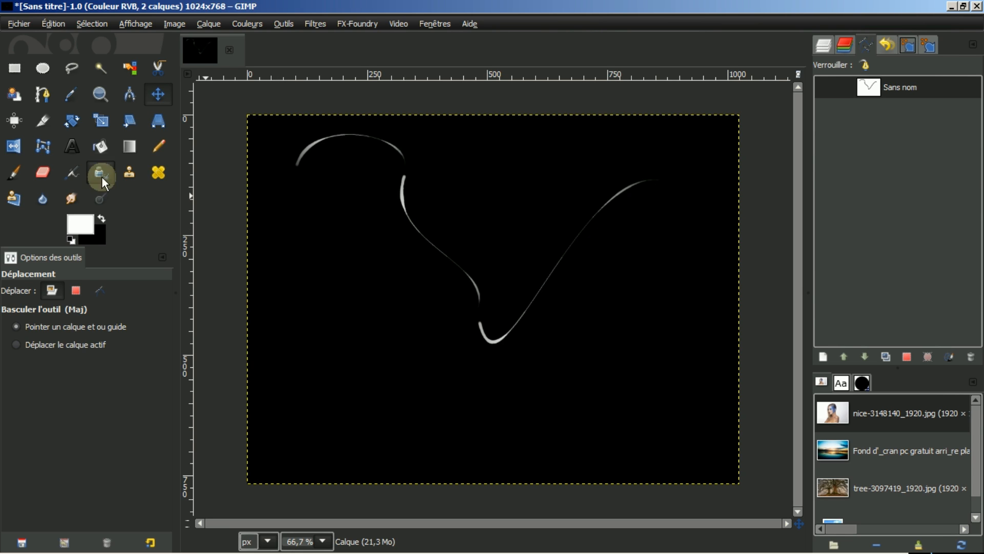
- Set the Paintbrush's dynamics to Basic Dynamics
left_click(12, 170)
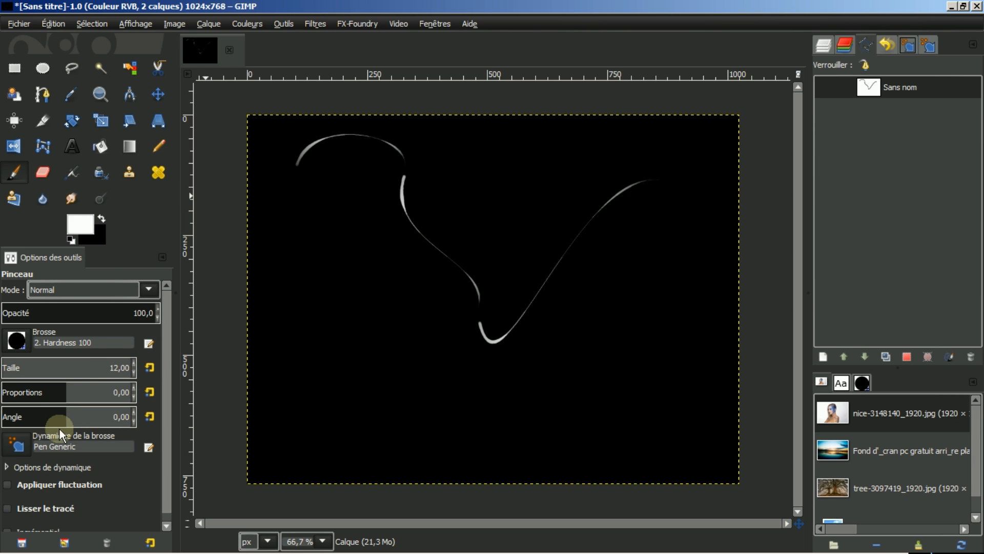
left_click(21, 447)
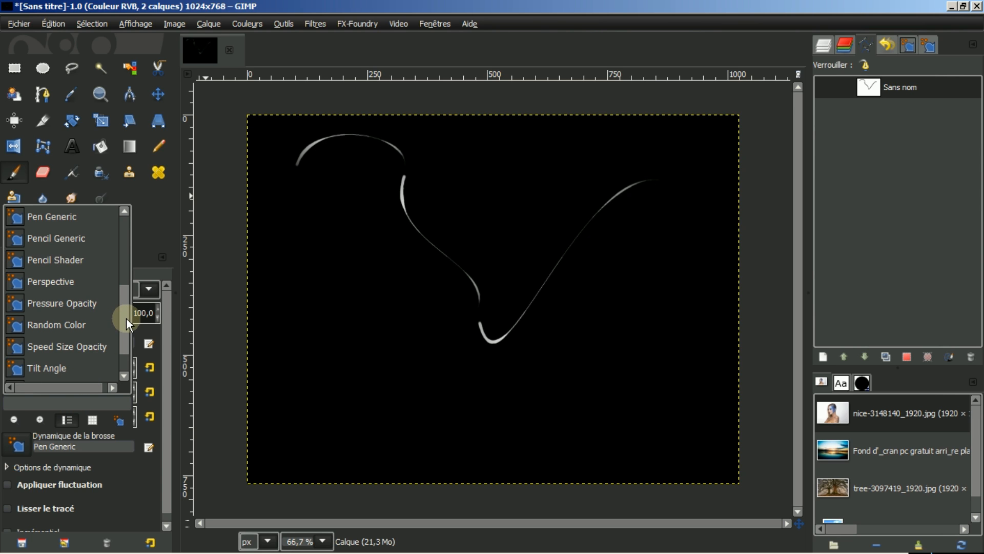
left_click_drag(127, 318, 124, 242)
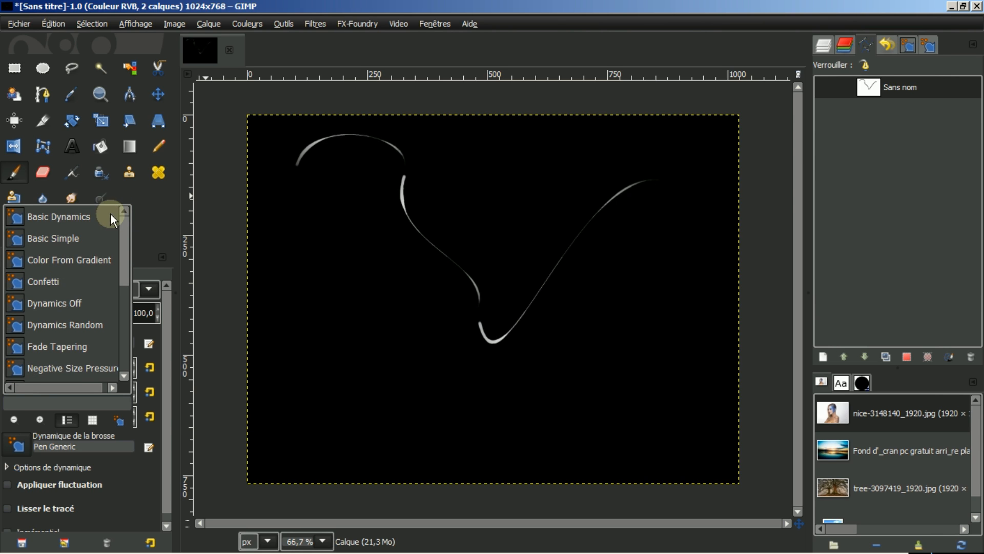
left_click(44, 216)
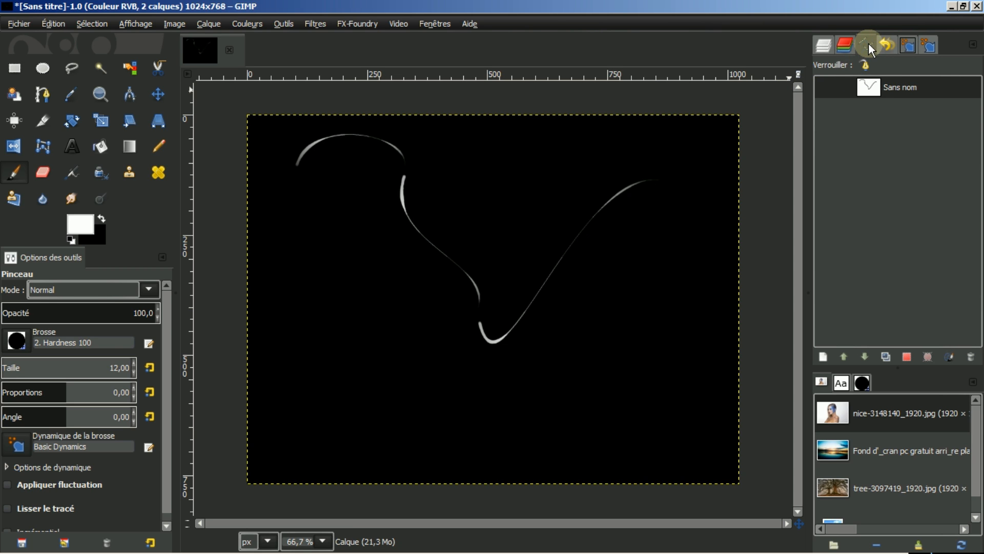
- Reactivate the saved path and move it about 110 px down and 20 px left, below the first stroke
double_click(872, 85)
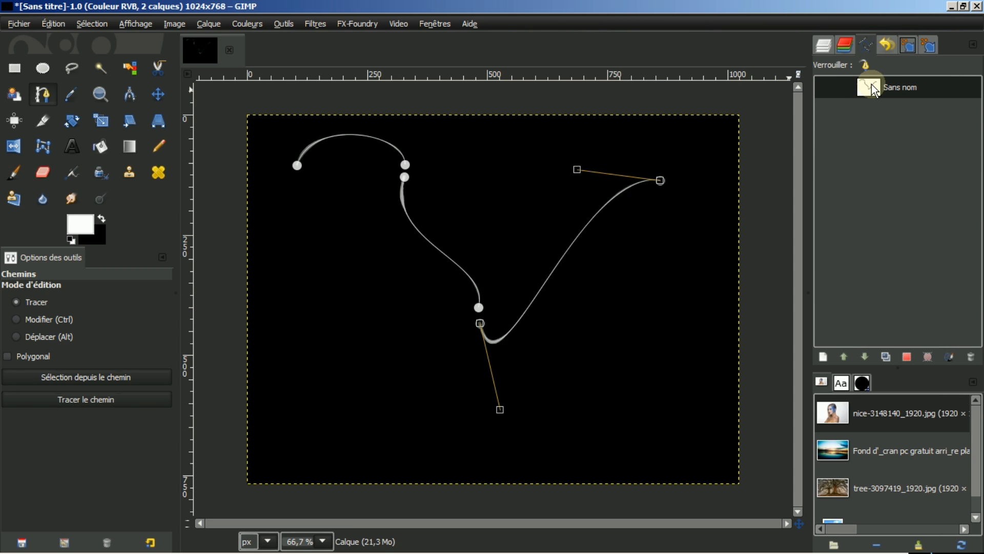
left_click(822, 46)
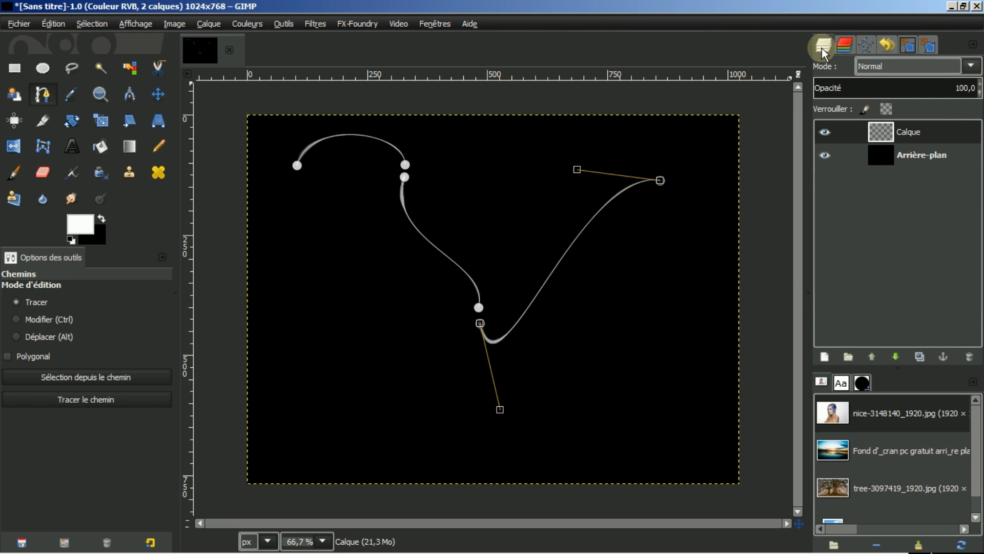
left_click(41, 338)
left_click_drag(537, 325, 521, 395)
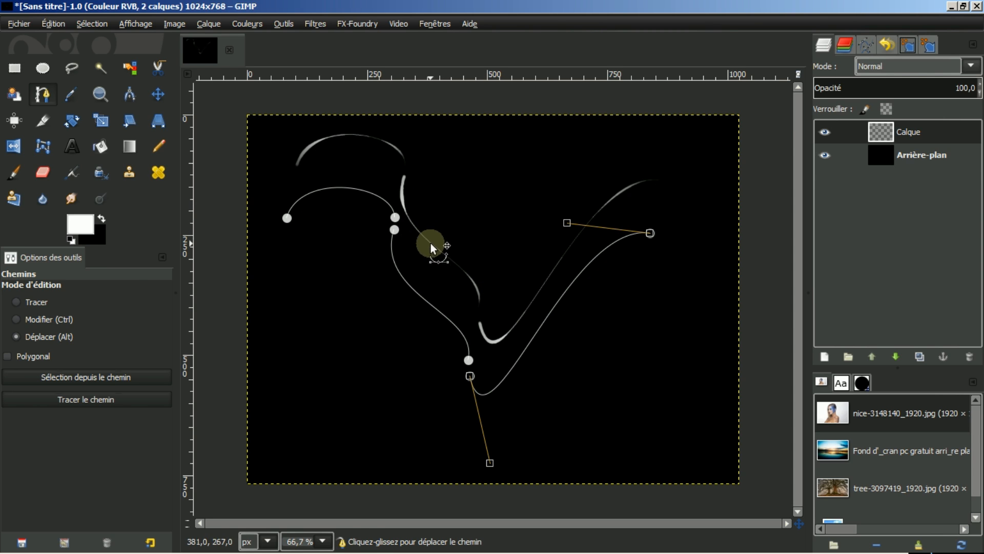
- Stroke the lowered path on the transparent layer using the Paintbrush with Basic Dynamics and emulated brush dynamics, and hide the path overlay
left_click(76, 400)
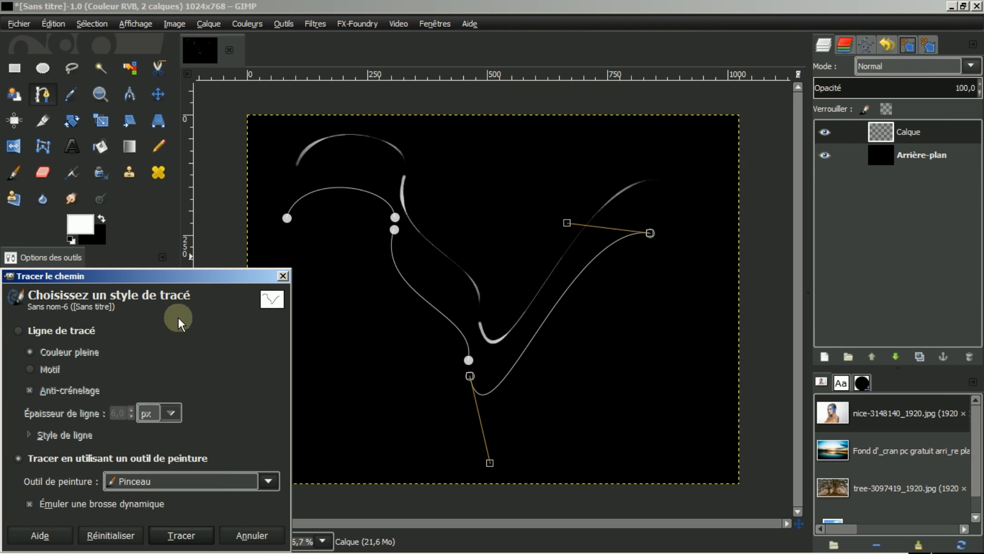
left_click(184, 538)
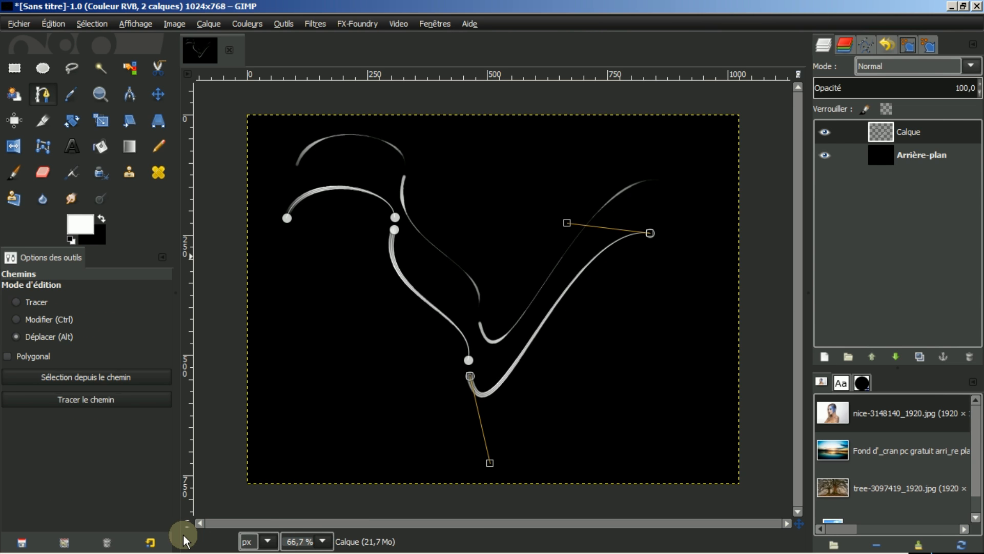
left_click(161, 91)
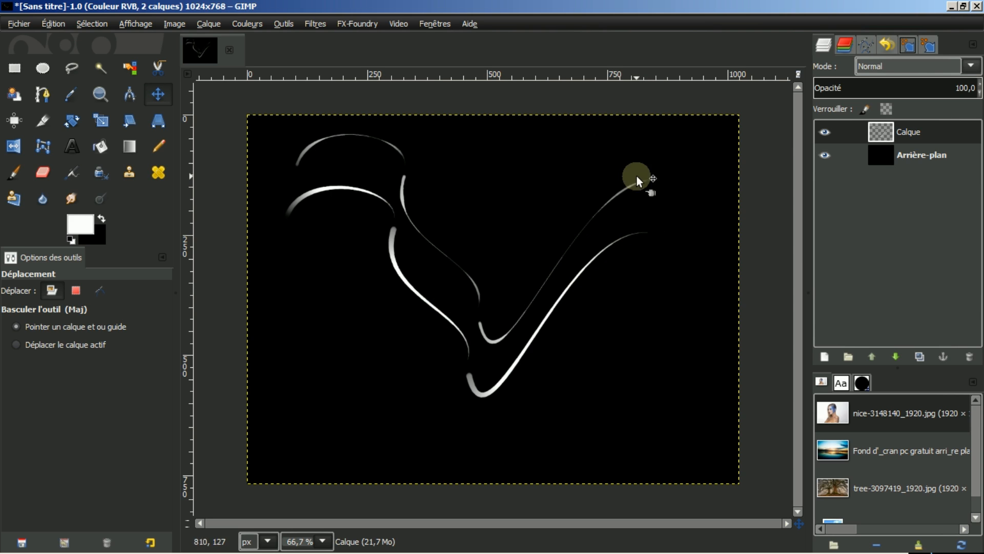
- Set the Paintbrush's dynamics to Pencil Generic
left_click(13, 174)
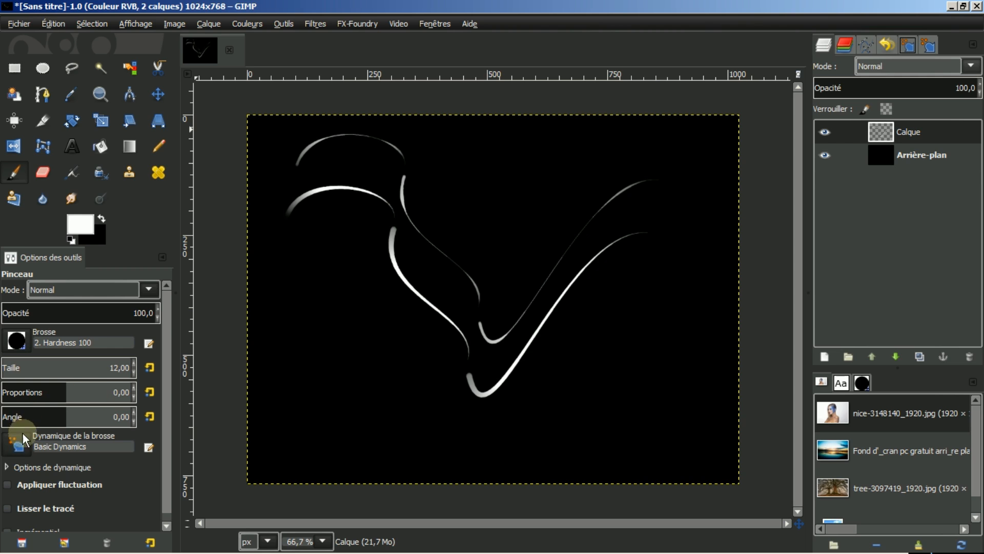
left_click(16, 447)
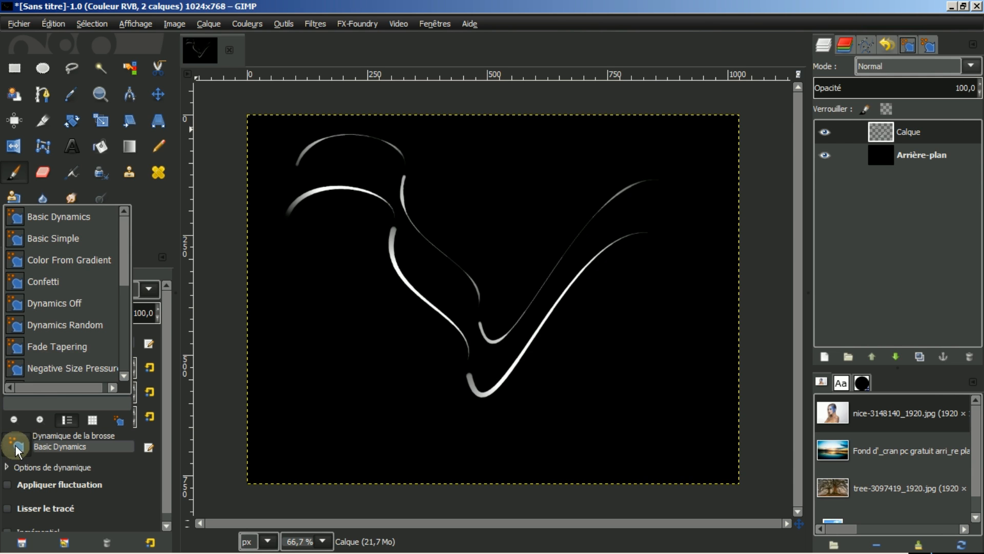
scroll(91, 293, "down", 3)
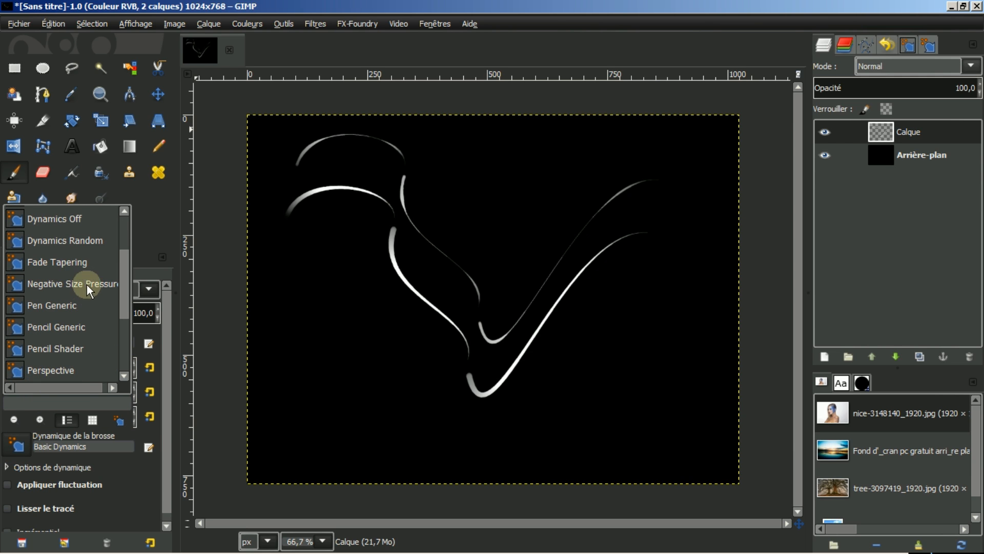
left_click(37, 326)
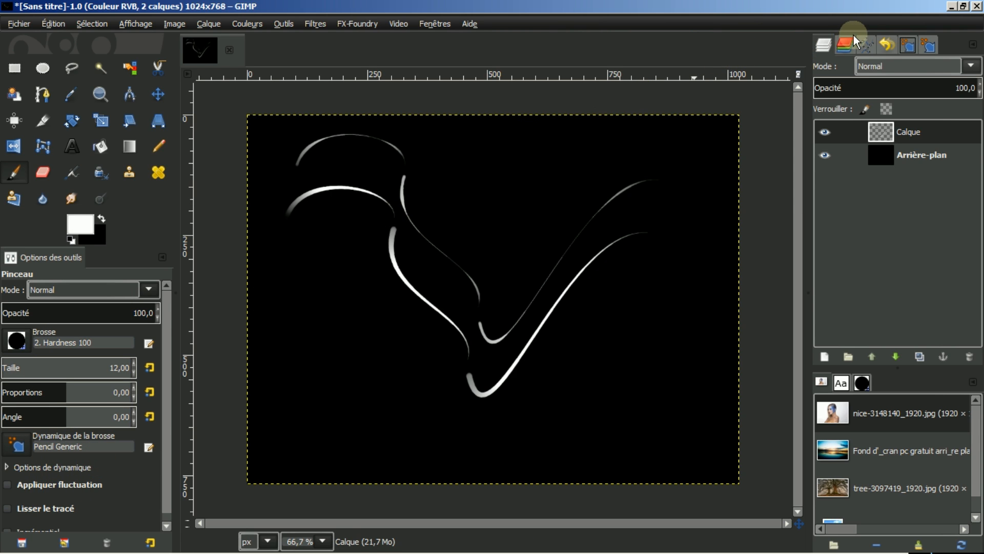
- Reactivate the saved path and move it about 105 px down and 18 px left, below the second stroke
left_click(866, 40)
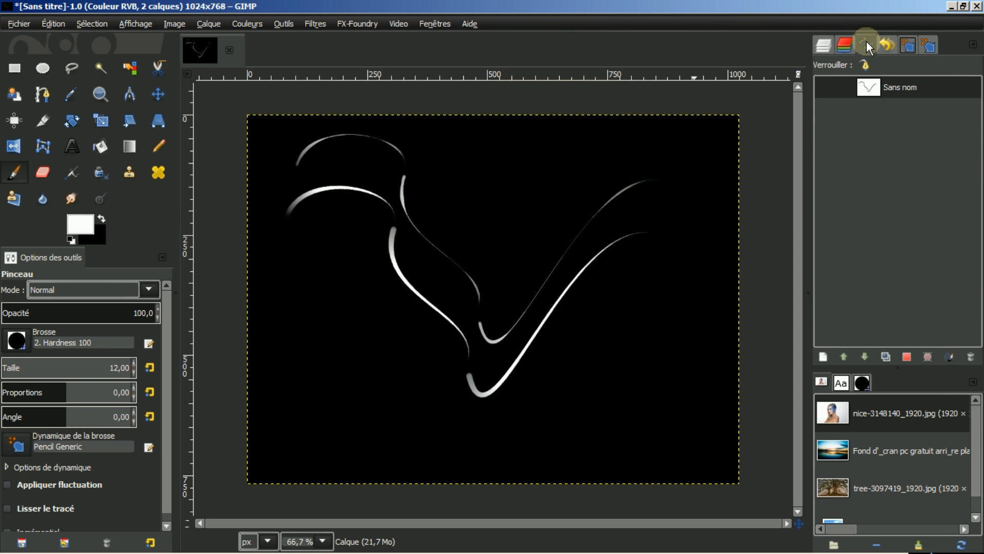
double_click(870, 87)
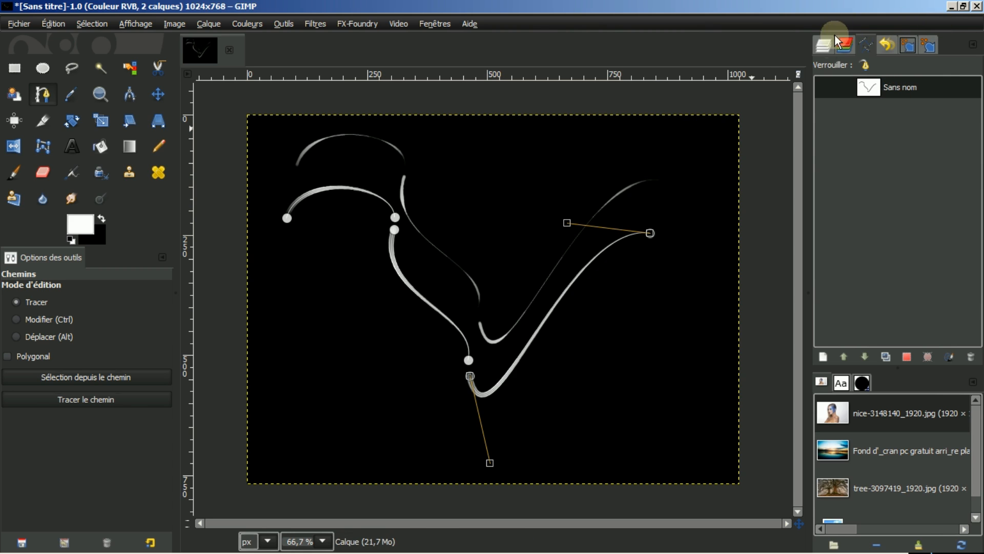
left_click(823, 45)
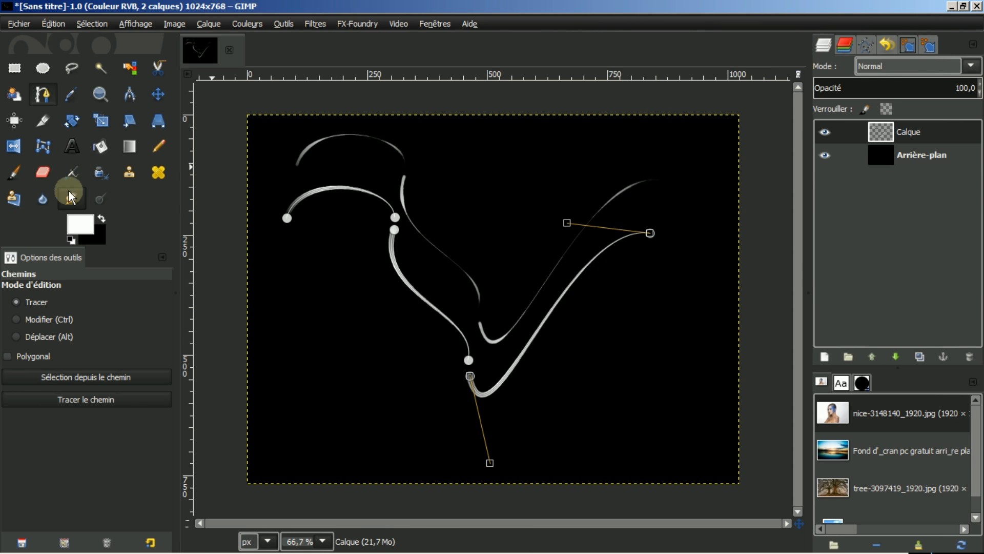
left_click(46, 340)
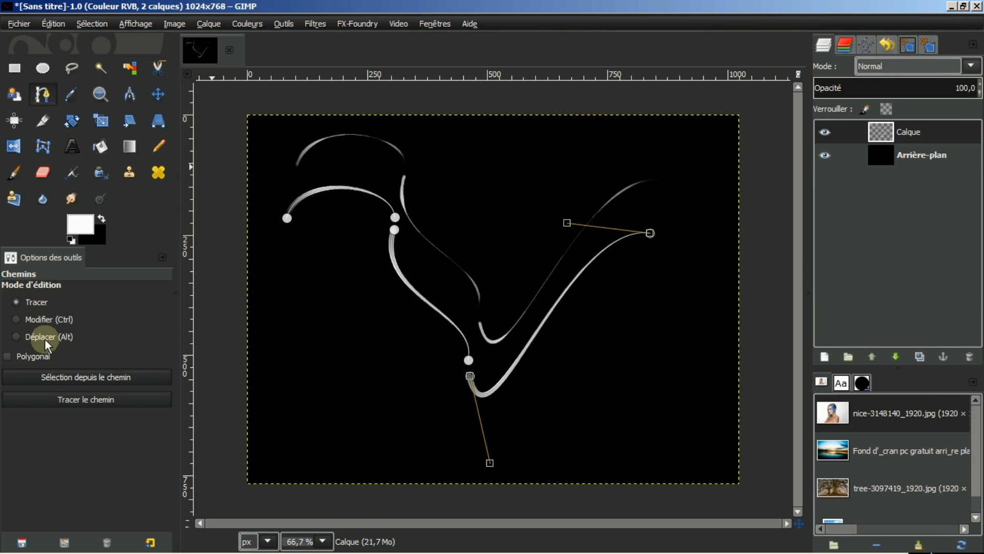
left_click_drag(518, 391, 501, 479)
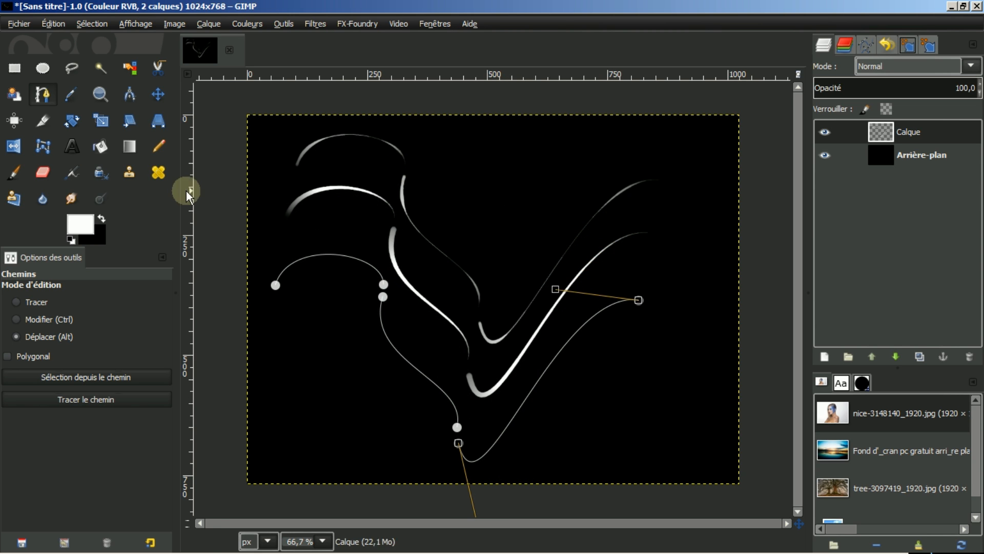
- Stroke the lowered path using the Paintbrush with Pencil Generic dynamics and emulated brush dynamics, and hide the path overlay
left_click(91, 401)
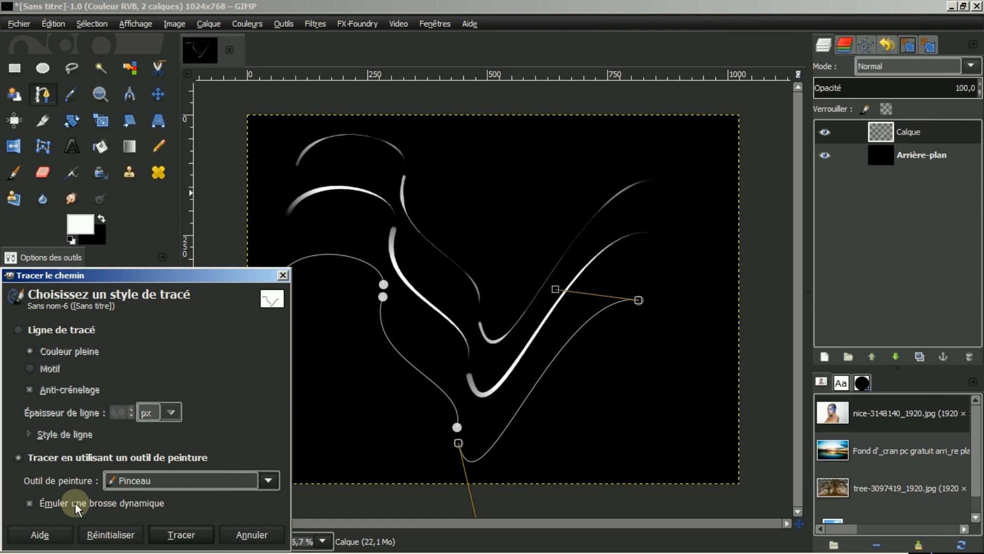
left_click(175, 536)
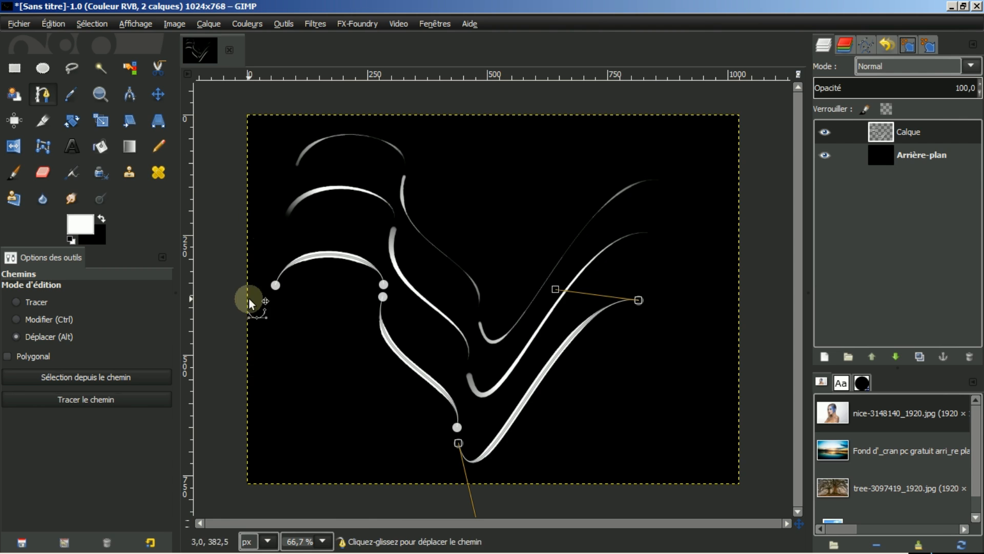
left_click(159, 92)
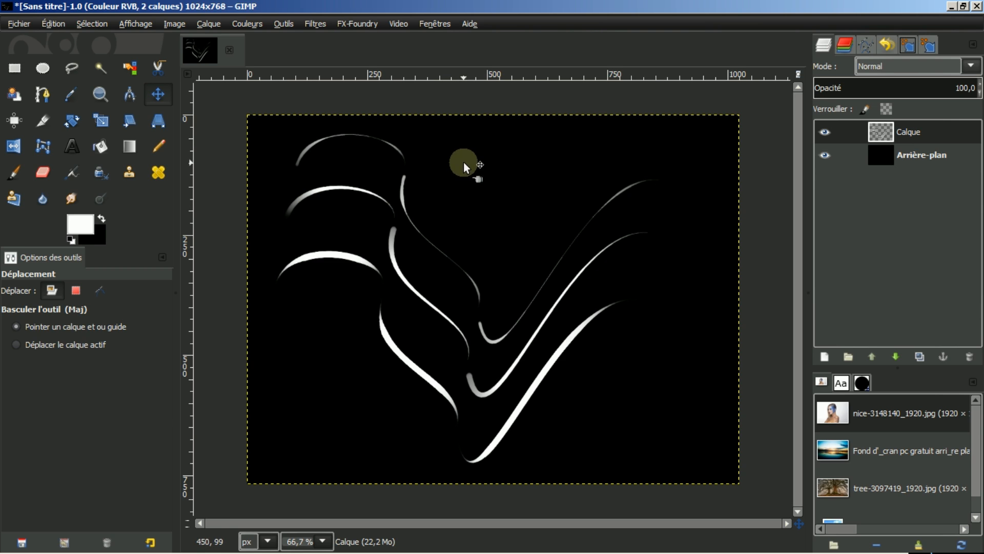
- Set the Paintbrush's dynamics to Pressure Opacity
left_click(13, 173)
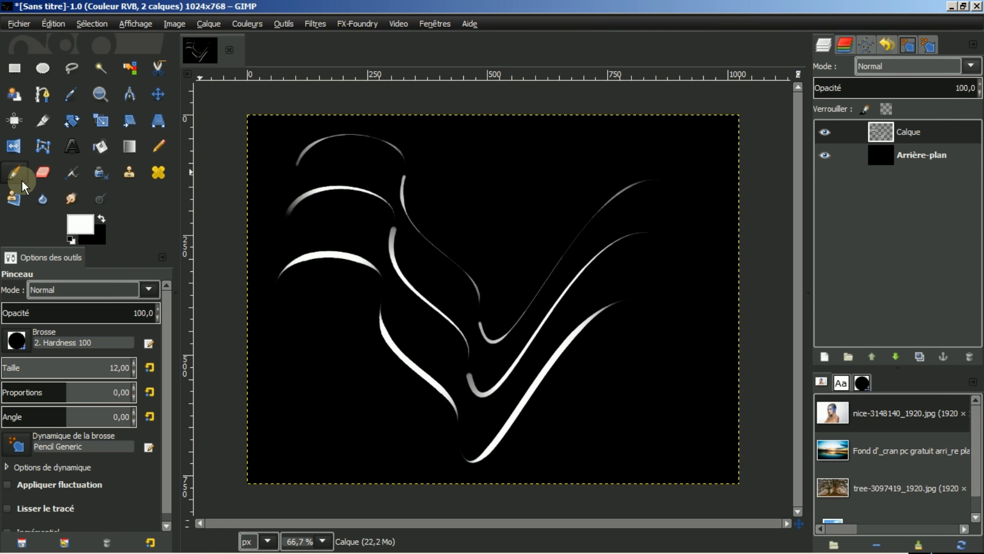
left_click(17, 445)
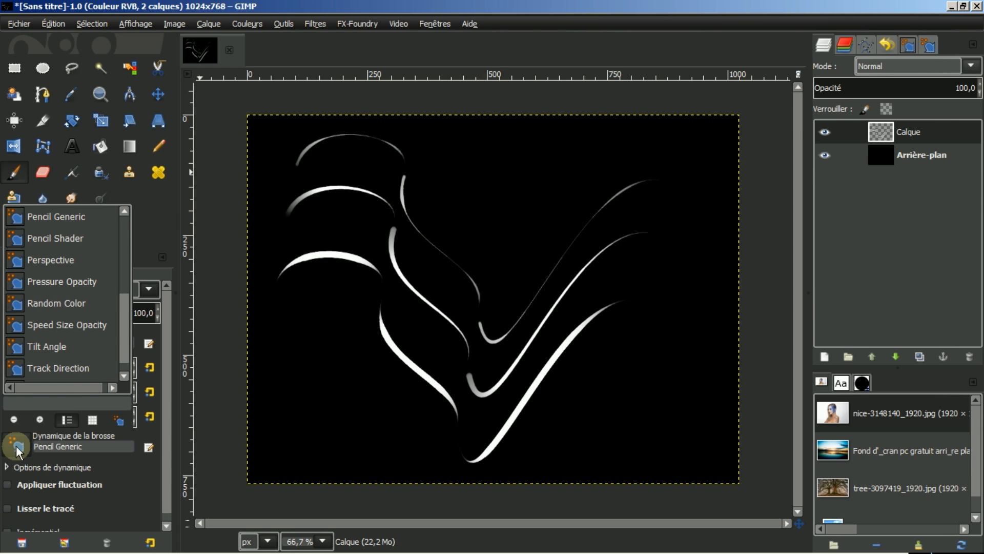
scroll(87, 309, "down", 1)
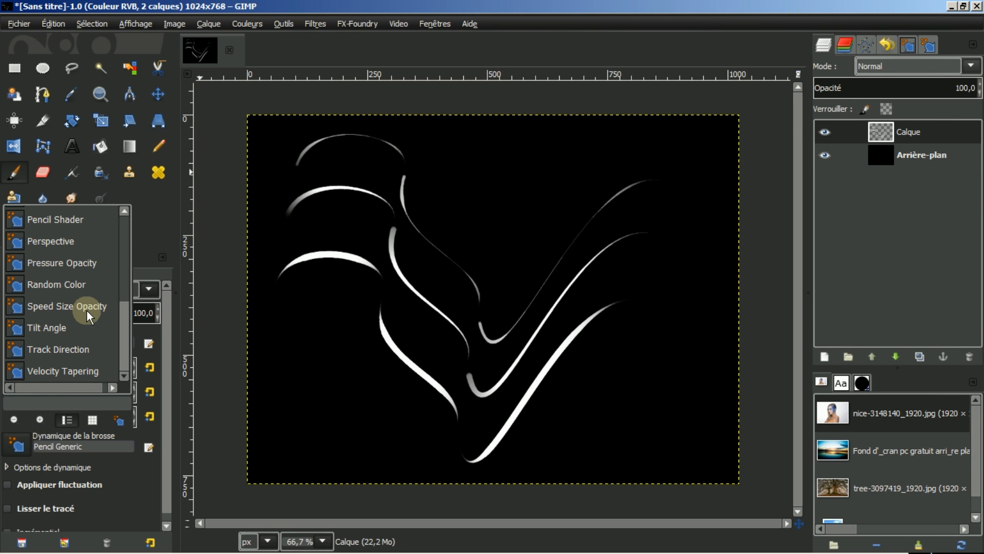
left_click(66, 263)
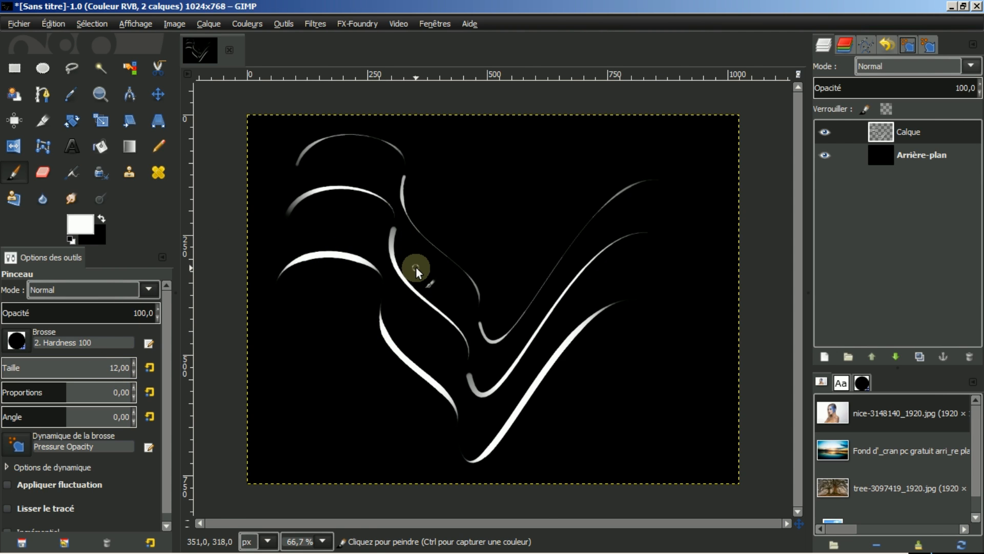
- Set the brush size to 27, try a hard-edged dot between the upper and middle strokes, and undo it
key("1")
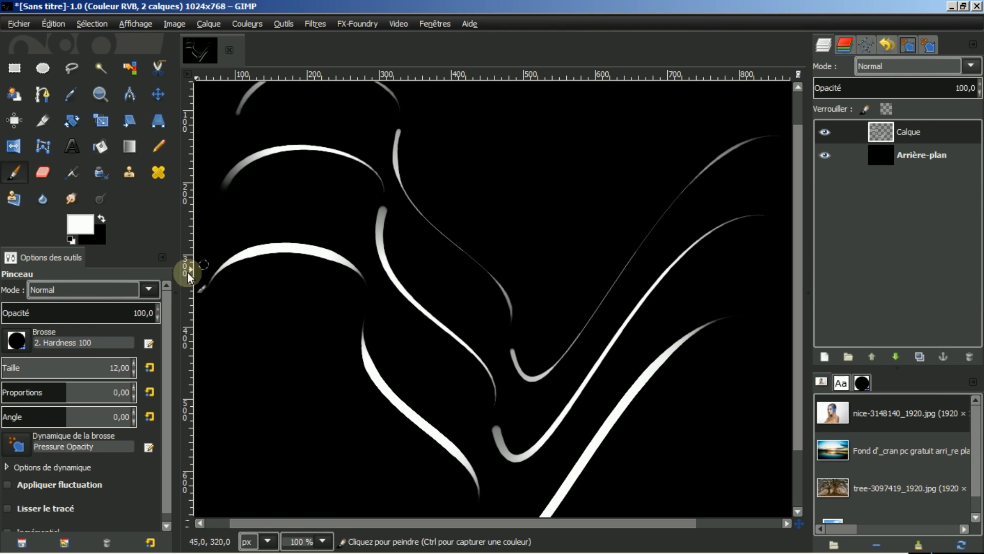
left_click(135, 363)
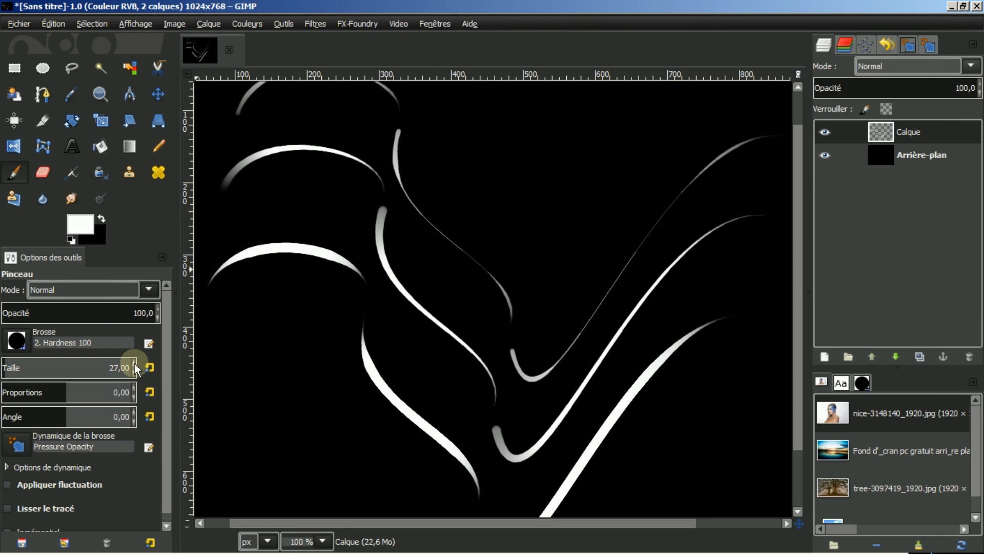
left_click(407, 262)
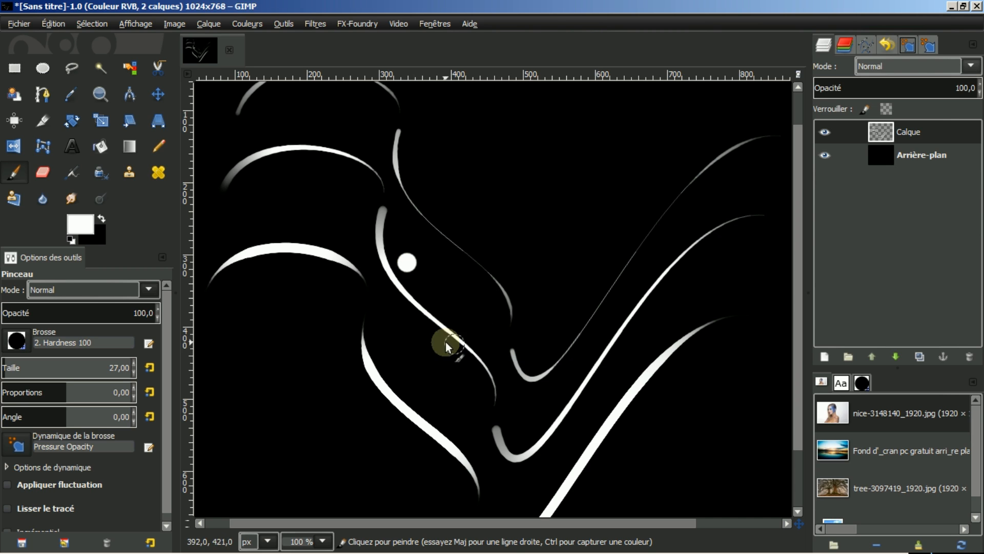
key("ctrl+z")
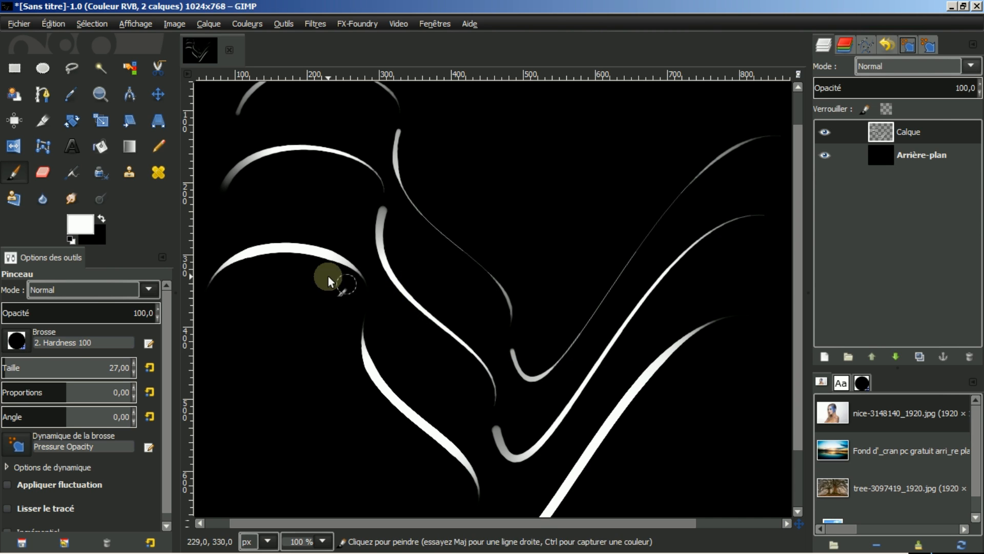
- Choose the 2. Hardness 075 brush and paint a soft test dot between the upper and middle strokes
left_click(15, 341)
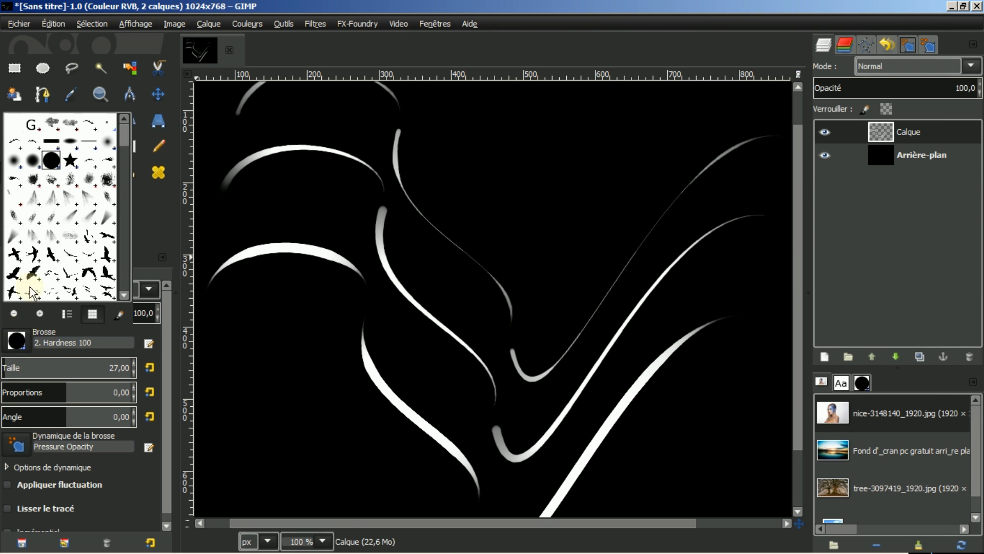
left_click(33, 166)
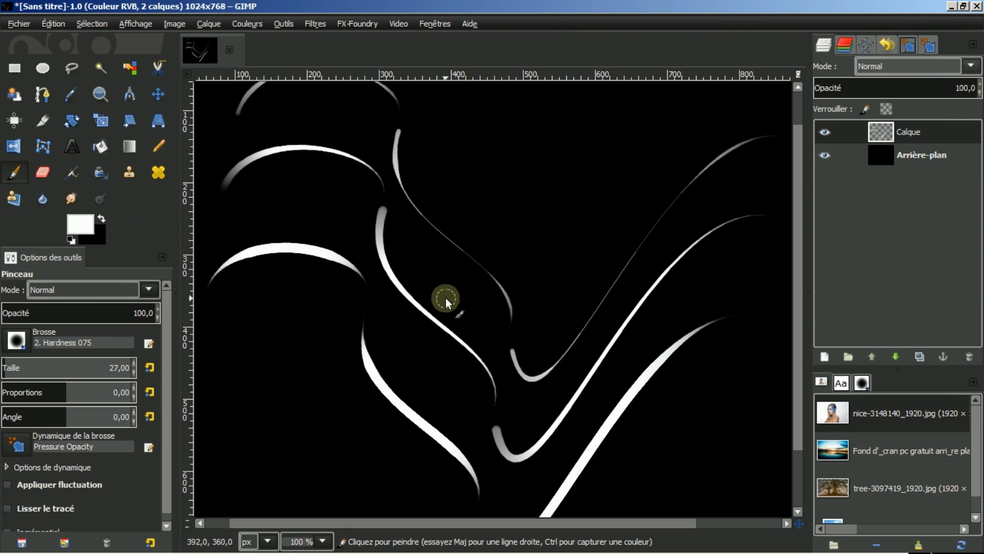
left_click(415, 273)
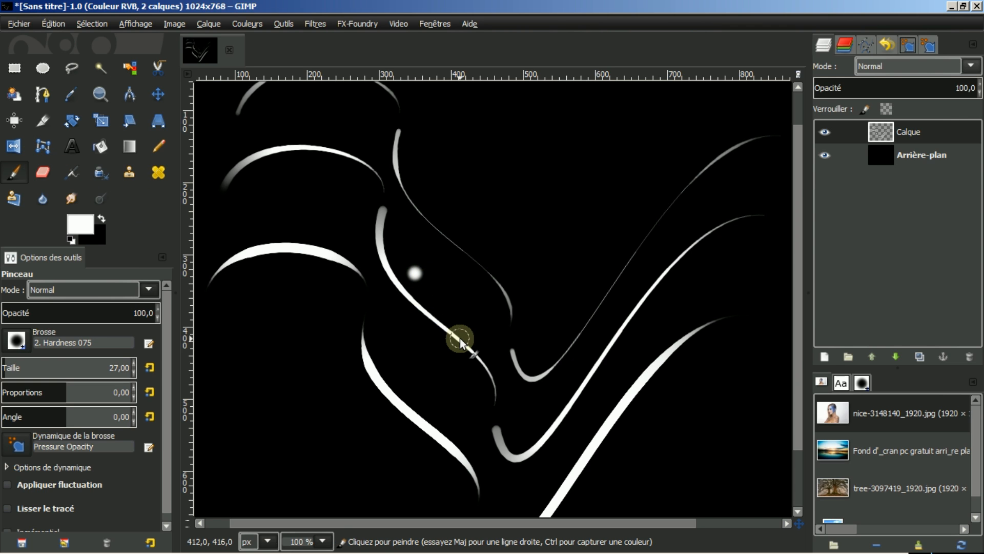
- Set the brush size to 10 and paint a smaller test dot just below the first one
left_click(134, 373)
left_click(134, 374)
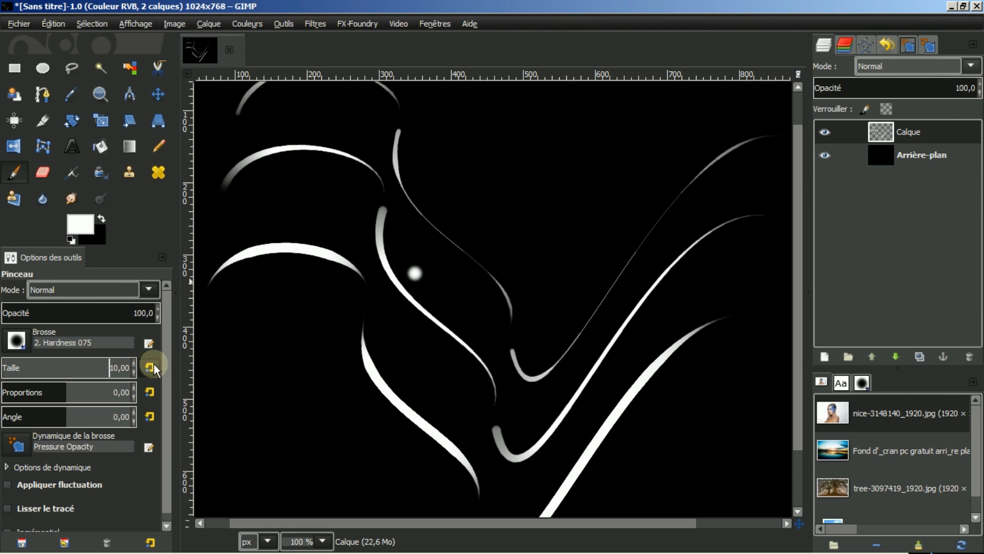
left_click(424, 289)
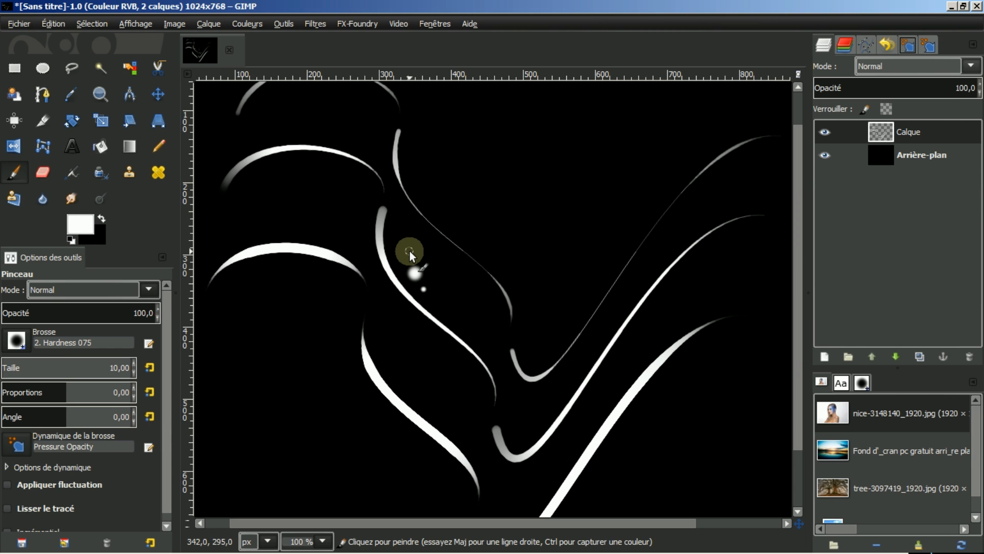
- Enlarge and shrink the brush repeatedly, ending at a size of about 29
key("bracketright")
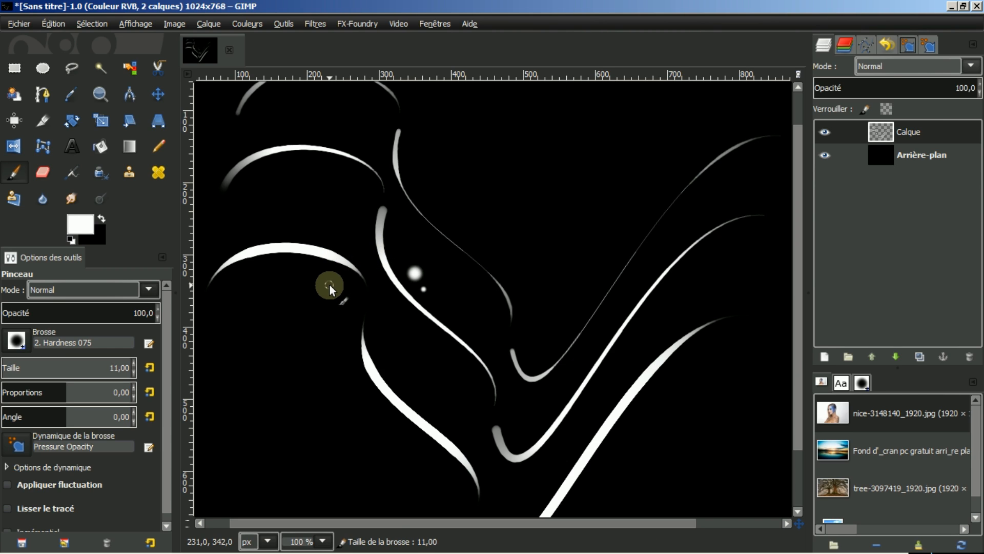
key("braceright")
key("bracketright")
key("bracketright")
key("bracketright")
key("bracketright")
key("bracketright")
key("bracketright")
key("bracketright")
key("bracketright")
key("bracketright")
key("bracketleft")
key("bracketleft")
key("bracketleft")
key("bracketleft")
key("bracketleft")
key("bracketleft")
key("bracketleft")
key("bracketleft")
- Undo the two test dots and paint a diagonal row of three shrinking soft dots between the upper and middle strokes
key("ctrl+z")
key("ctrl+z")
left_click(412, 270)
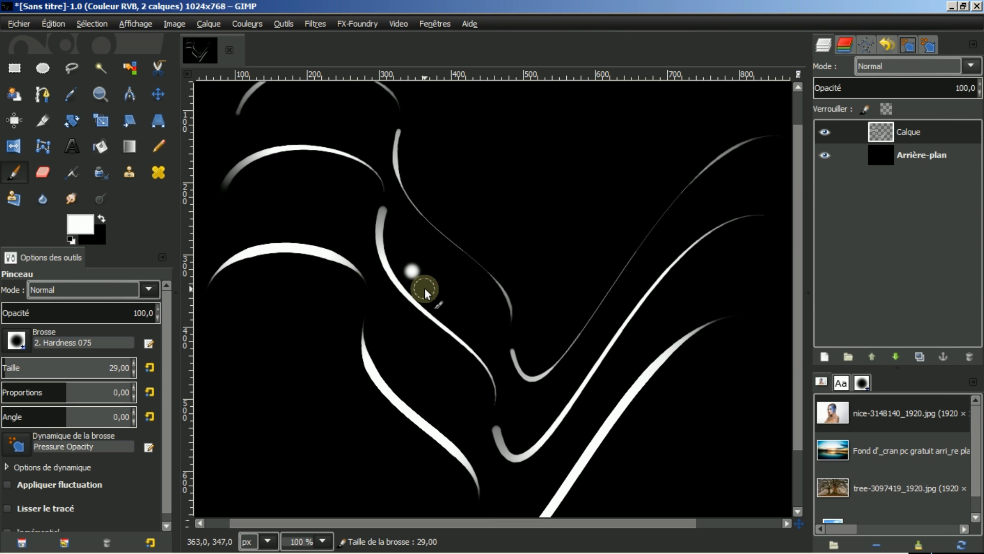
key("bracketleft")
key("bracketleft")
key("bracketleft")
key("bracketleft")
left_click(425, 291)
key("bracketleft")
key("bracketleft")
key("bracketleft")
key("bracketleft")
key("bracketleft")
left_click(439, 307)
- Paint three more soft dots inside the middle stroke's lower bend, reducing the brush size for each down to 11
key("bracketright")
key("bracketright")
key("bracketright")
key("bracketright")
key("bracketright")
left_click(519, 440)
key("bracketleft")
key("bracketleft")
key("bracketleft")
key("bracketleft")
key("bracketleft")
left_click(533, 430)
key("bracketleft")
key("bracketleft")
key("bracketleft")
key("bracketleft")
key("bracketleft")
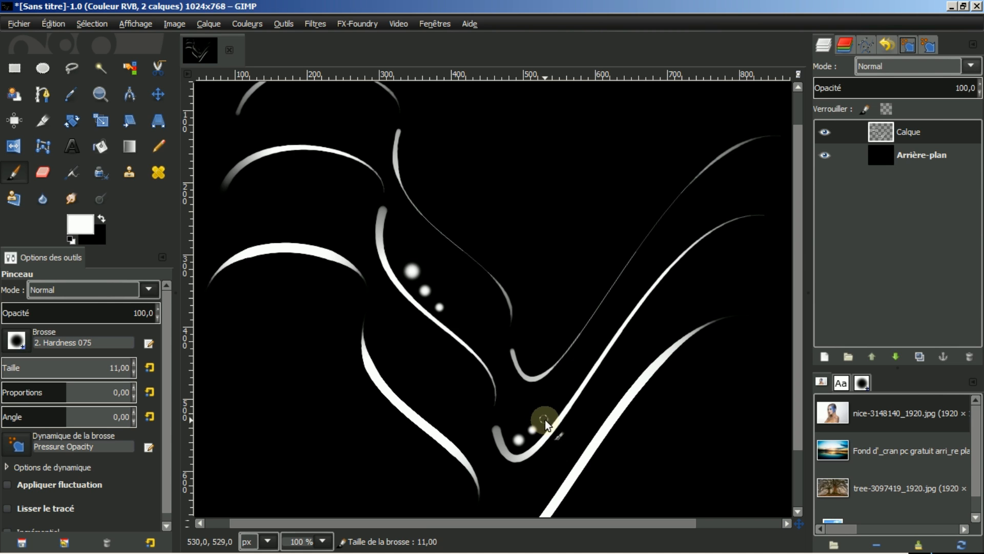
left_click(543, 421)
key("bracketleft")
key("minus")
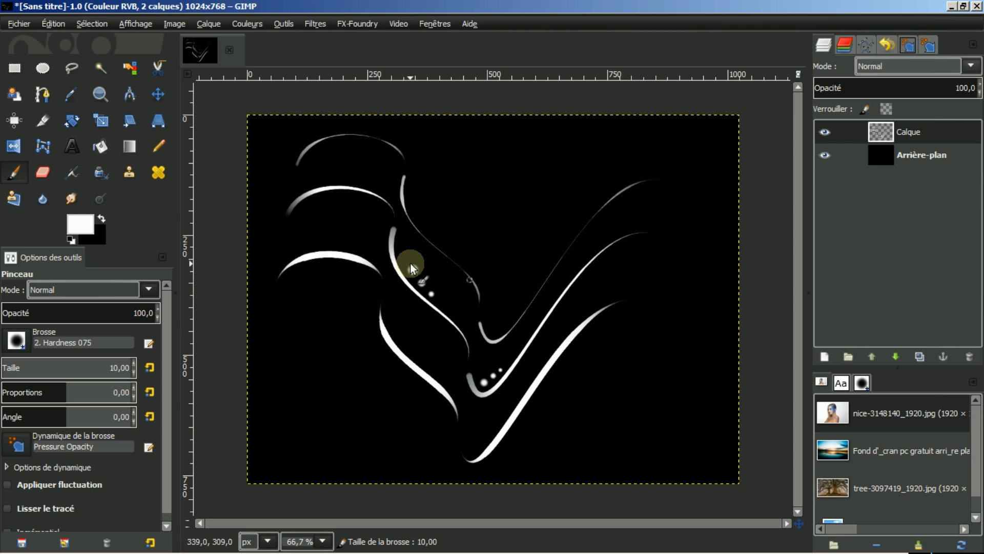
- Set the Paintbrush's size to 15
key("bracketright")
key("2")
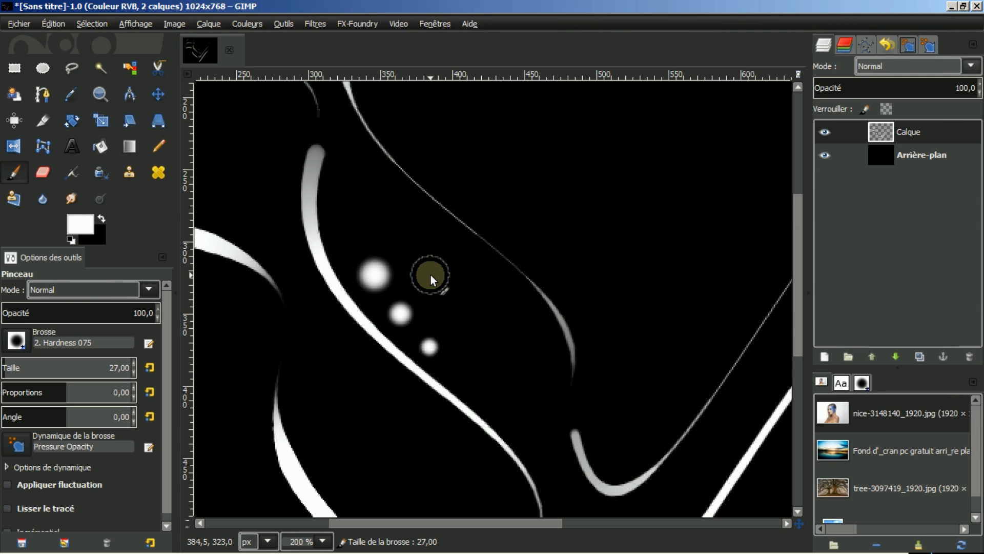
key("bracketright")
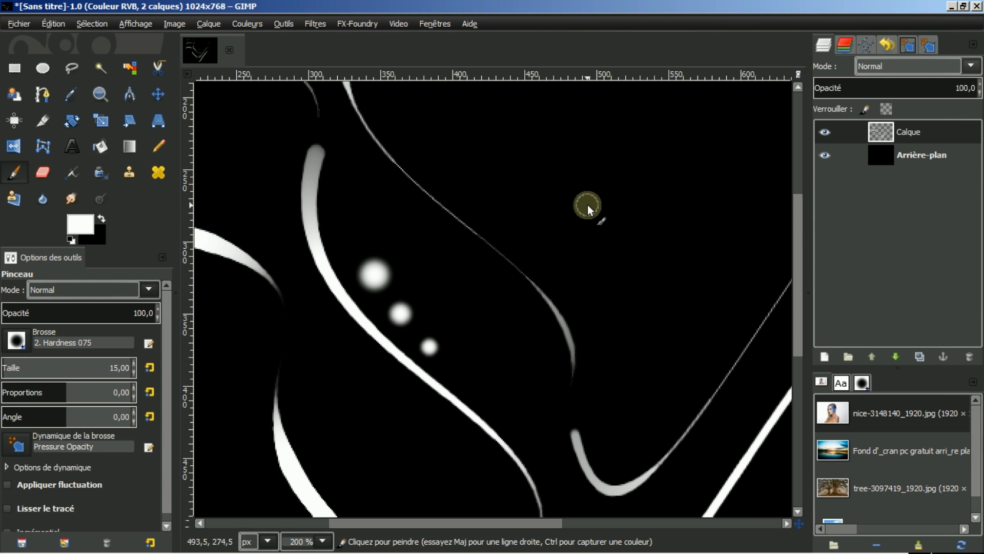
- Lower and raise the Paintbrush's opacity in increments of 10, ending at 70
key("less")
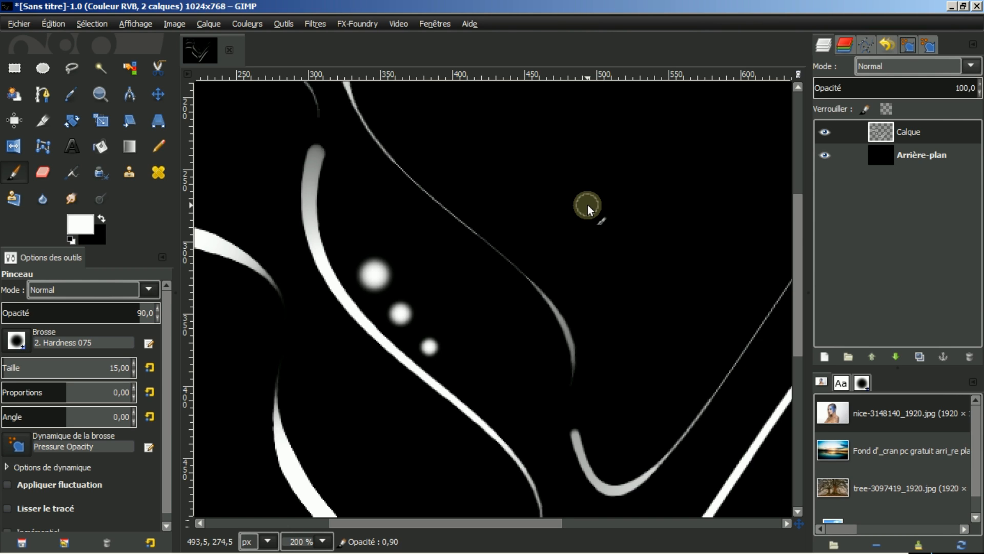
key("greater")
key("less")
key("less")
key("less")
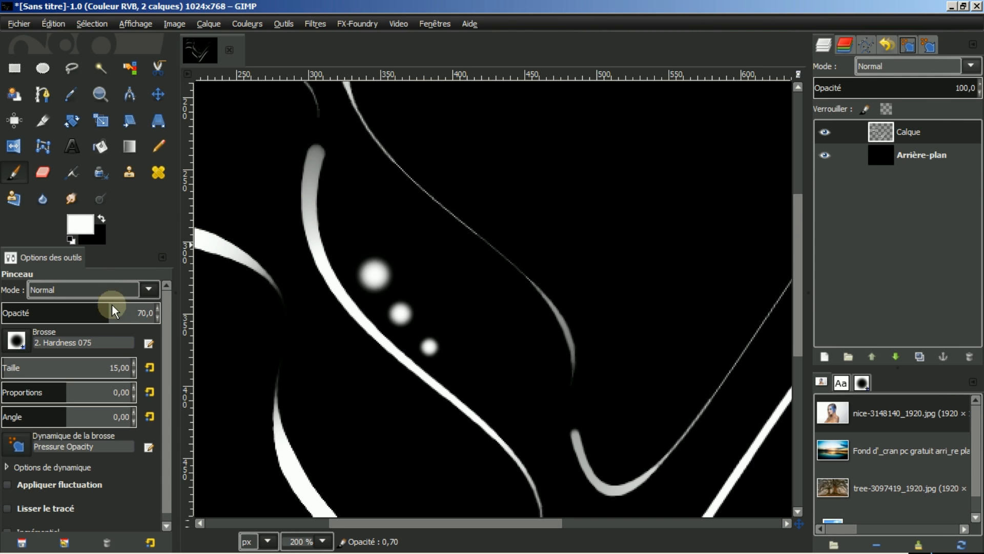
- Set the Paintbrush's opacity to 80
scroll(109, 313, "down", 19)
scroll(108, 314, "down", 6)
scroll(108, 314, "down", 1)
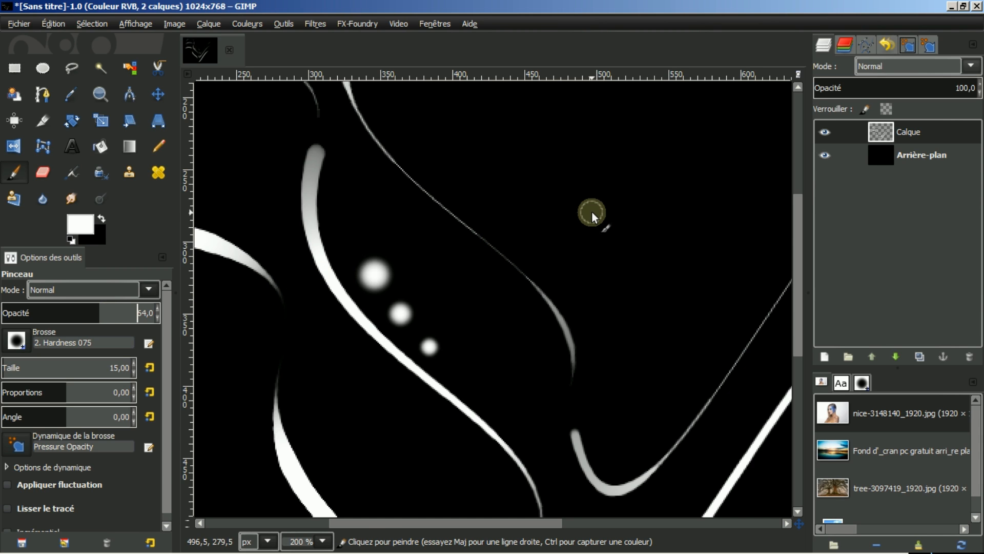
scroll(592, 212, "up", 4)
scroll(591, 212, "down", 2)
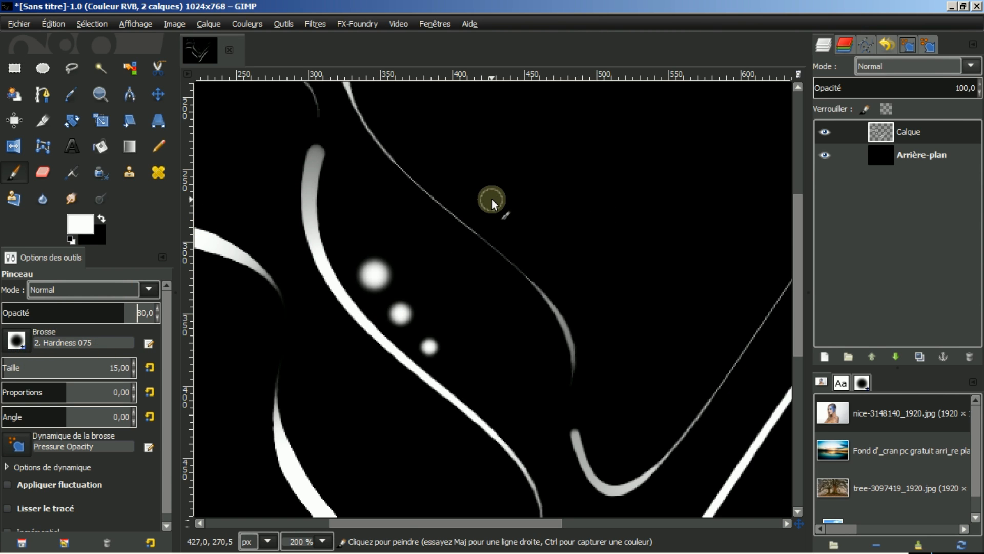
- Lower the Paintbrush's size slightly and raise it again, ending at 26
key("bracketleft")
key("bracketleft")
key("bracketleft")
key("bracketright")
key("bracketright")
key("bracketright")
key("bracketright")
key("bracketright")
key("bracketright")
key("bracketright")
key("bracketright")
key("bracketright")
key("bracketright")
key("bracketright")
key("bracketright")
key("bracketright")
key("bracketright")
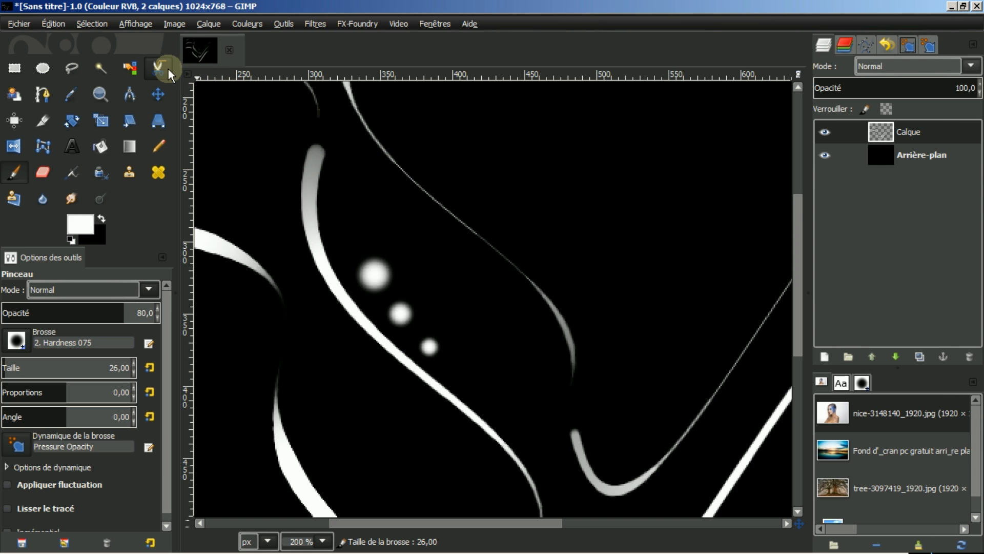
- Open the configuration of the active Main Mouse Wheel input controller from the preferences
left_click(50, 23)
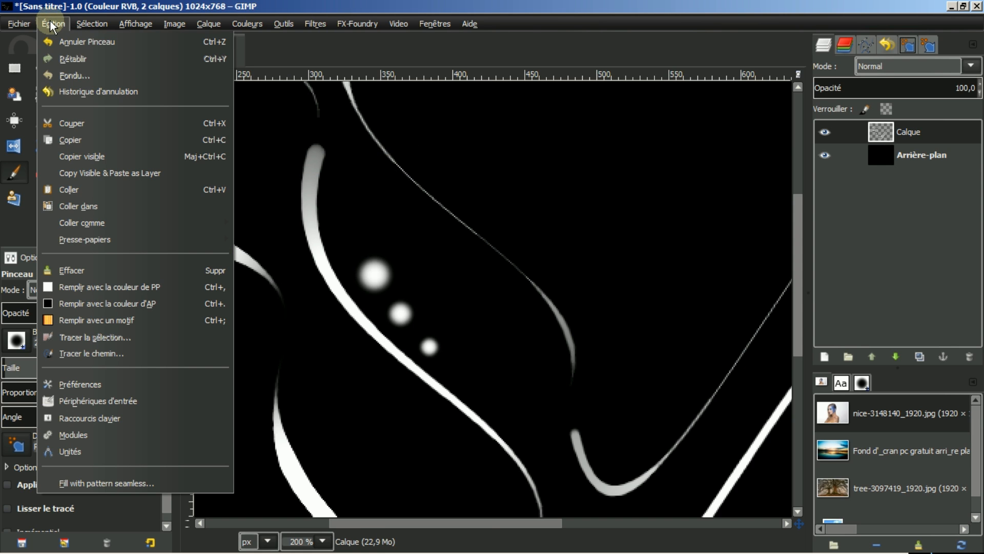
left_click(72, 384)
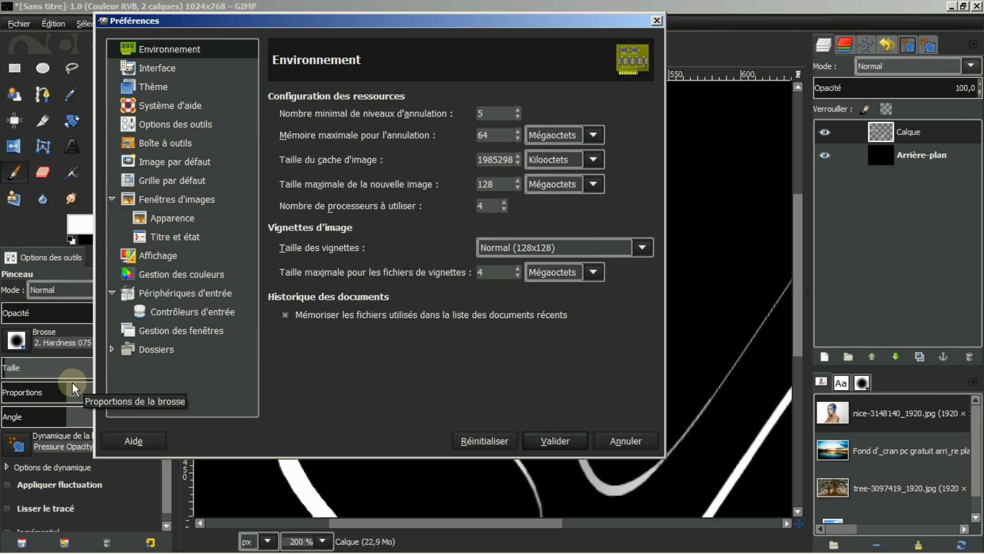
left_click(112, 293)
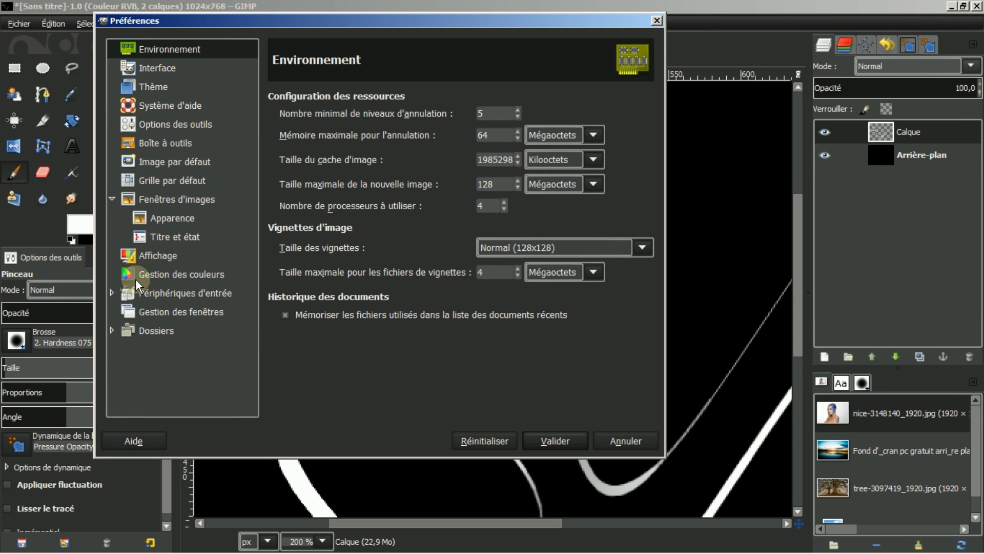
left_click(110, 294)
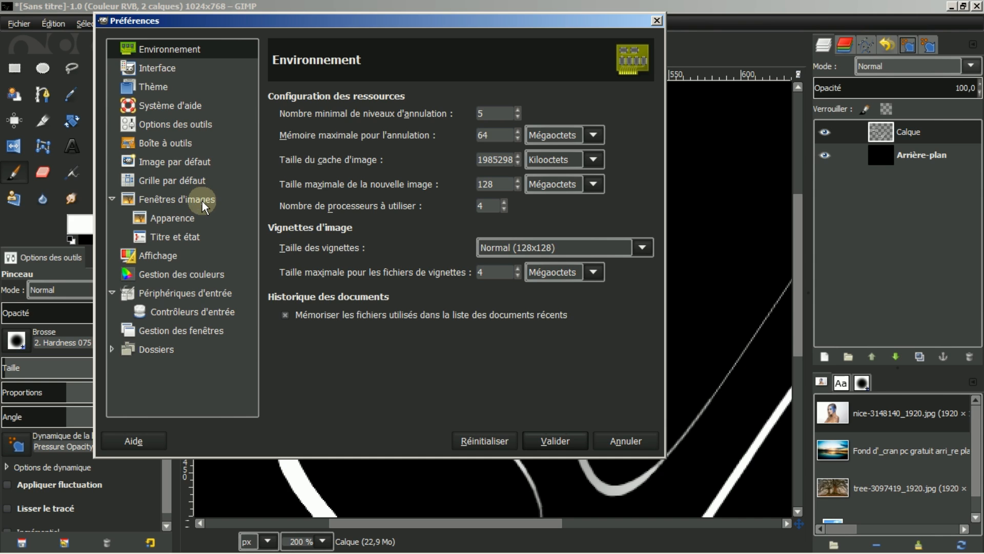
left_click(158, 312)
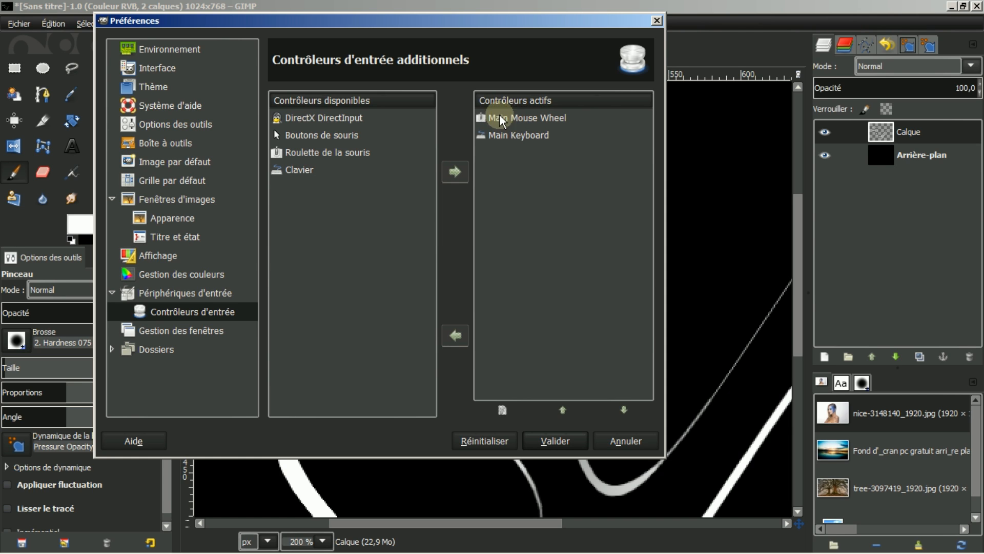
double_click(517, 116)
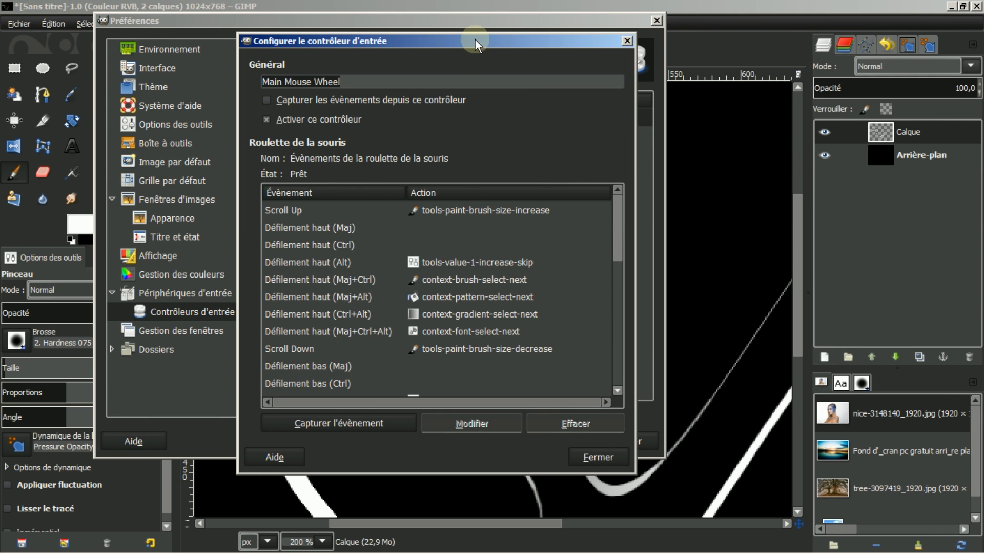
left_click_drag(476, 39, 450, 30)
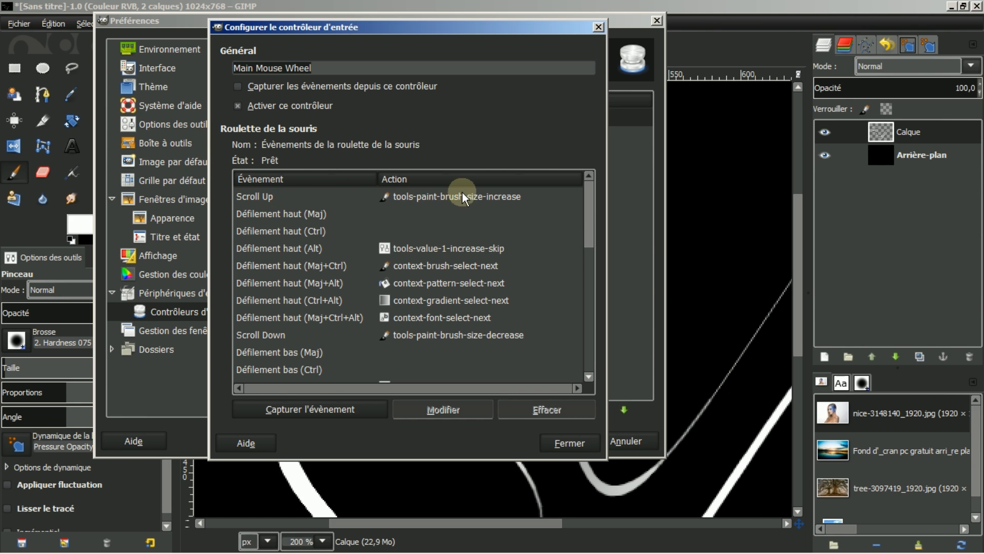
- Open the action choices for the mouse wheel's Scroll Up event and examine the available tool actions, including those for brush angle, aspect ratio and size
left_click(267, 196)
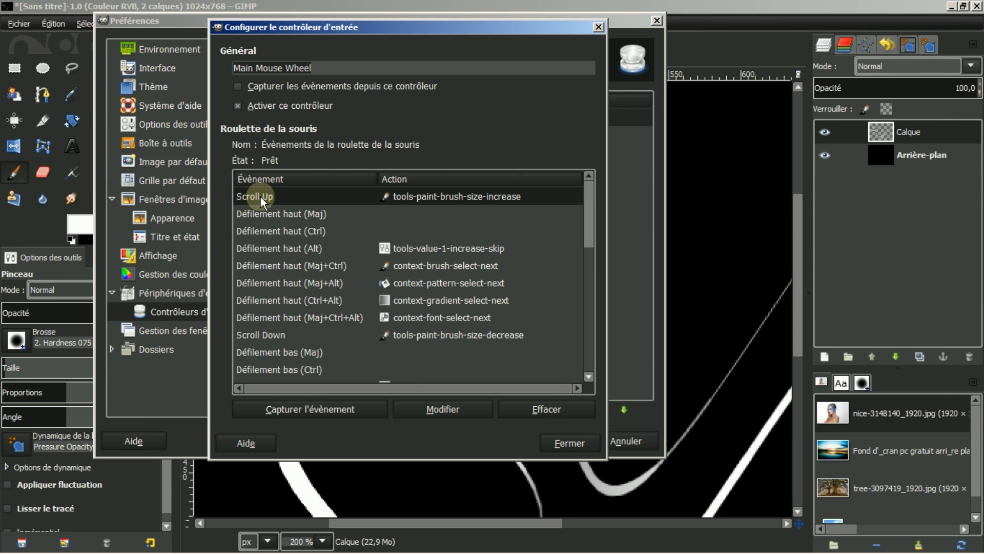
left_click(433, 410)
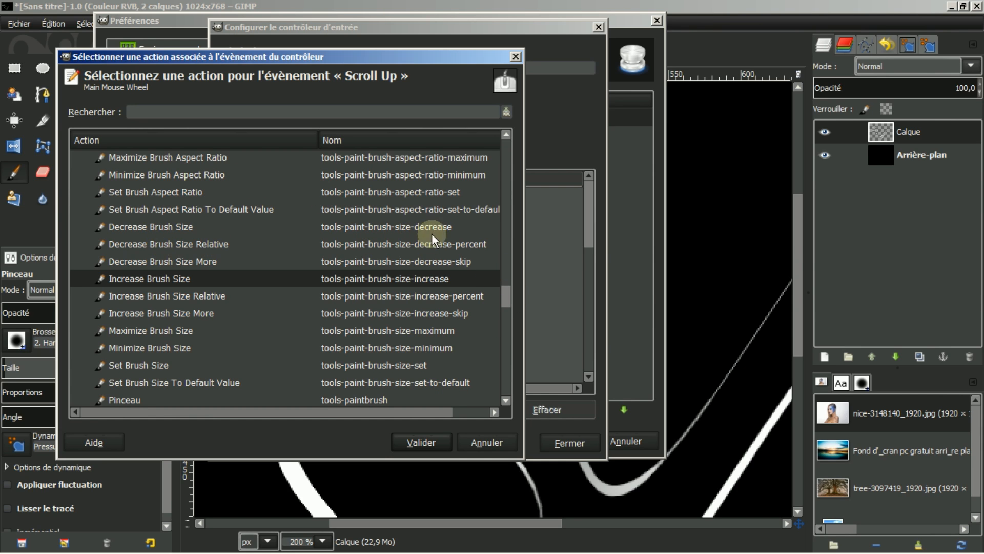
left_click_drag(504, 294, 514, 156)
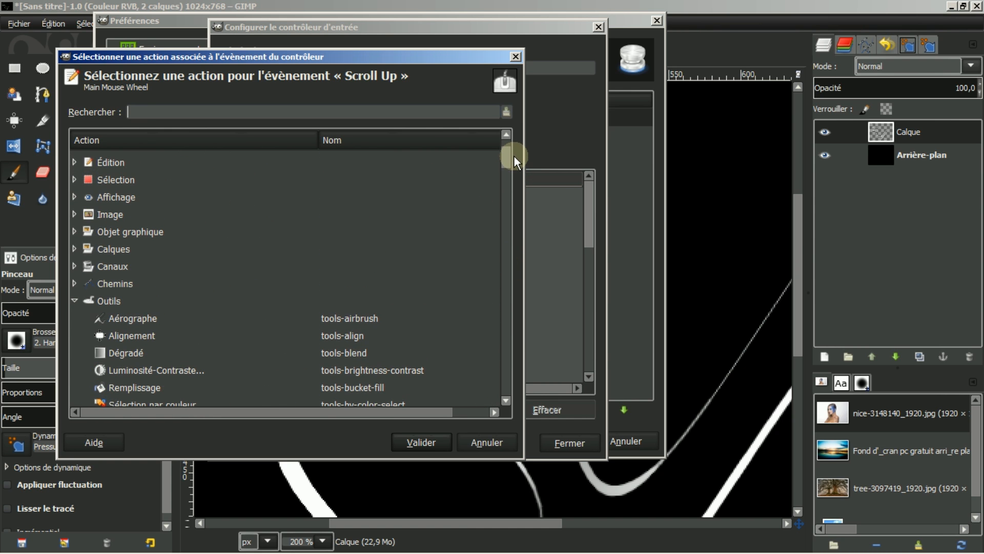
left_click(75, 300)
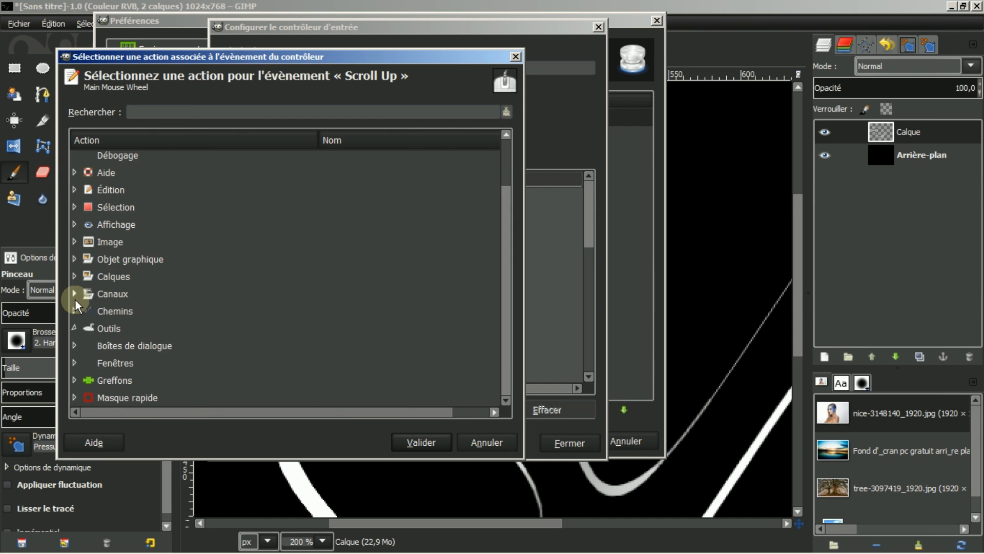
left_click(74, 327)
scroll(253, 294, "down", 10)
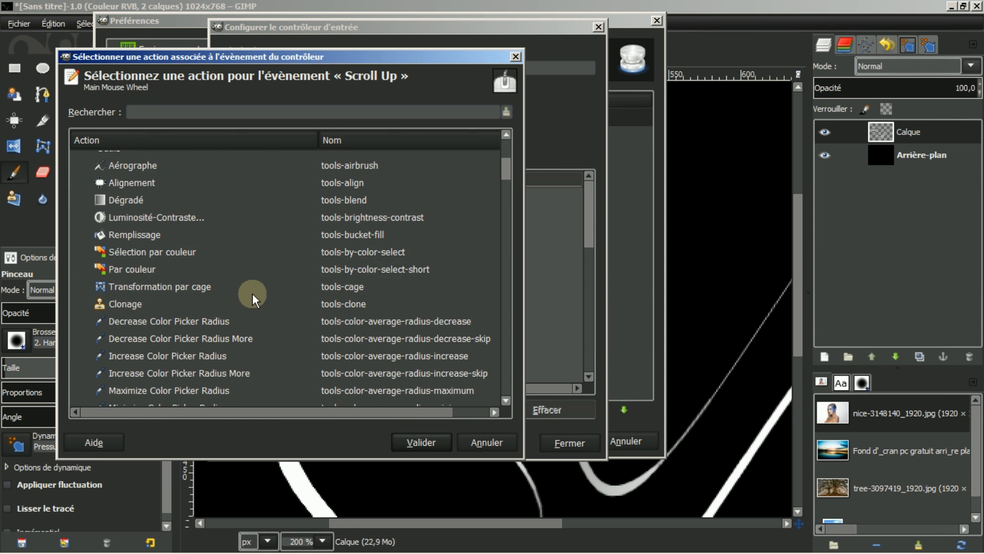
scroll(253, 294, "down", 15)
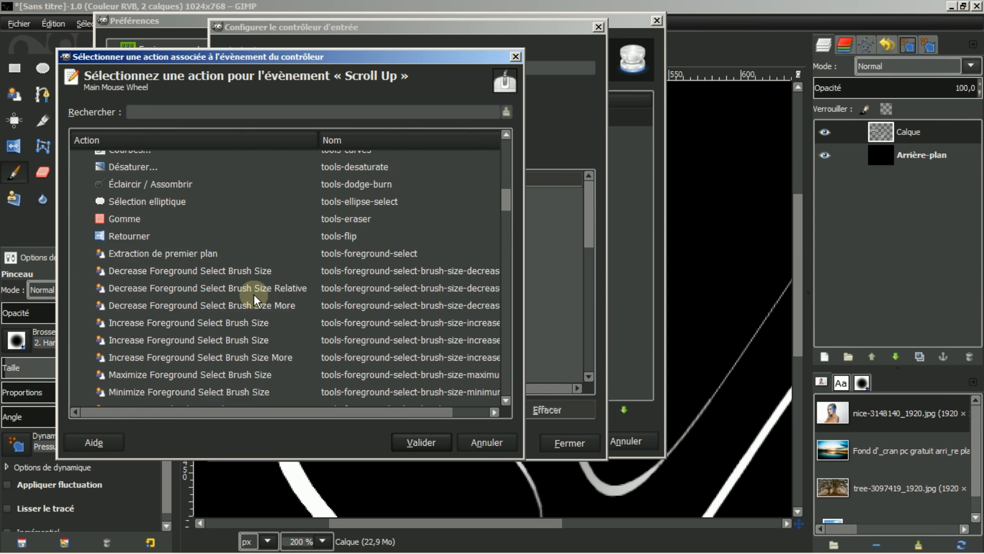
scroll(254, 294, "down", 4)
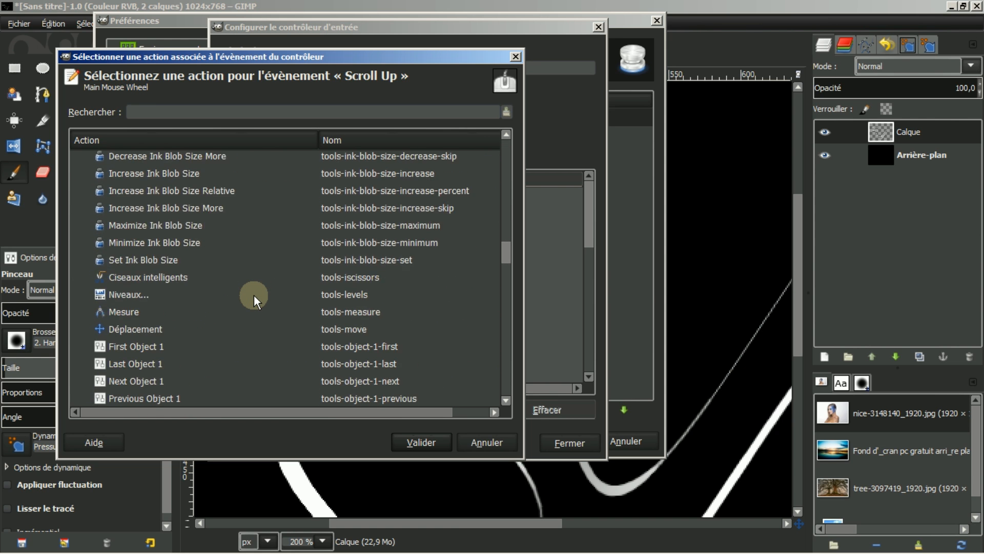
scroll(254, 294, "down", 15)
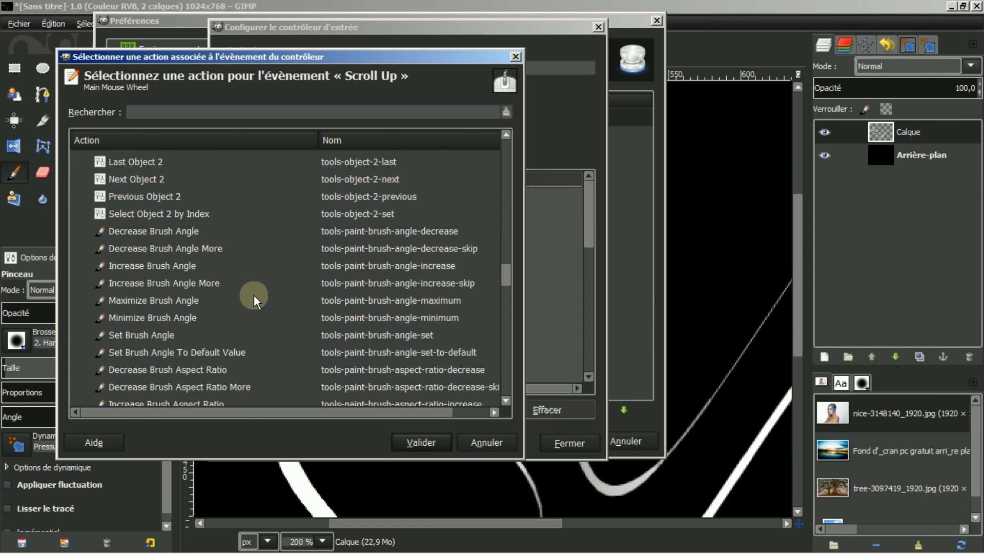
scroll(254, 294, "down", 10)
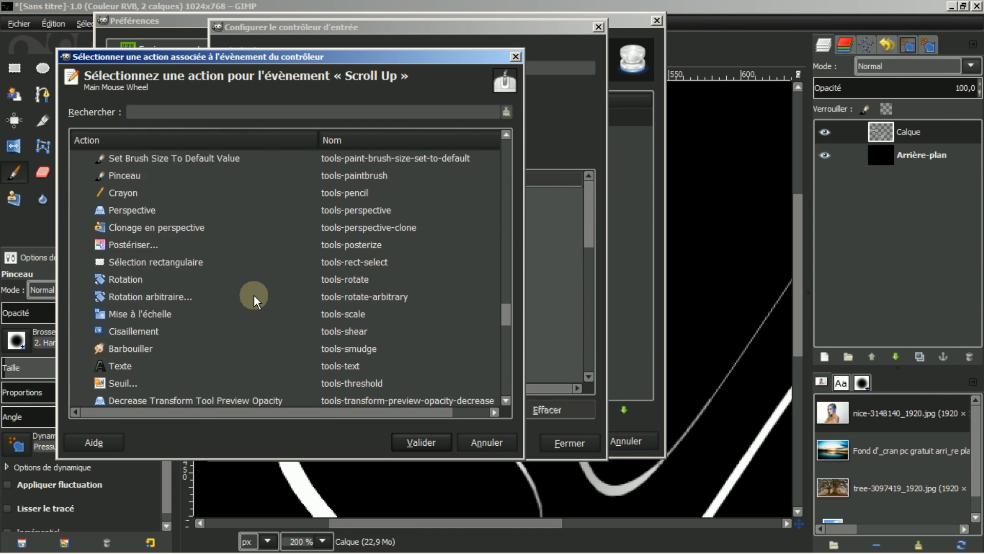
scroll(253, 294, "down", 18)
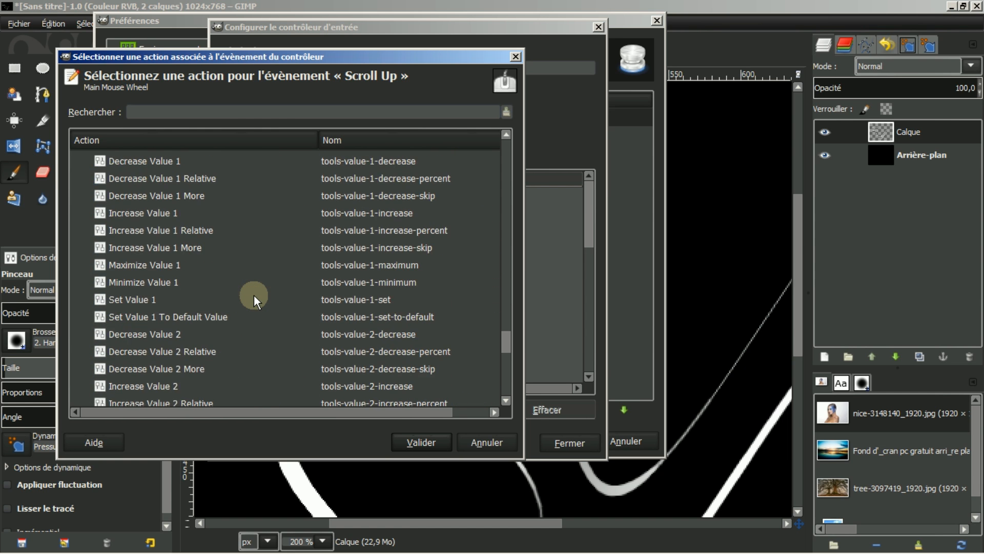
scroll(254, 294, "down", 6)
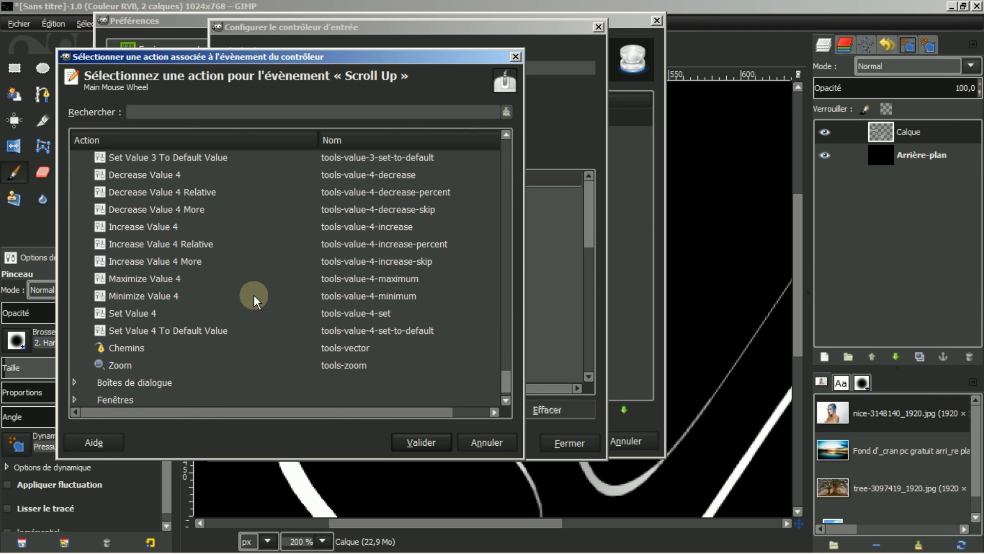
scroll(254, 294, "down", 1)
scroll(254, 294, "up", 1)
scroll(254, 294, "up", 13)
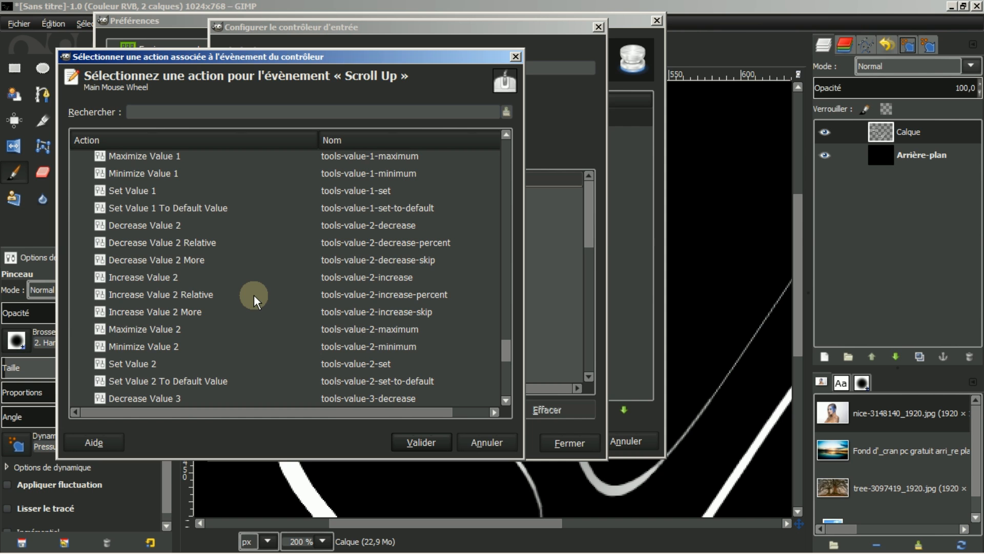
scroll(254, 294, "up", 6)
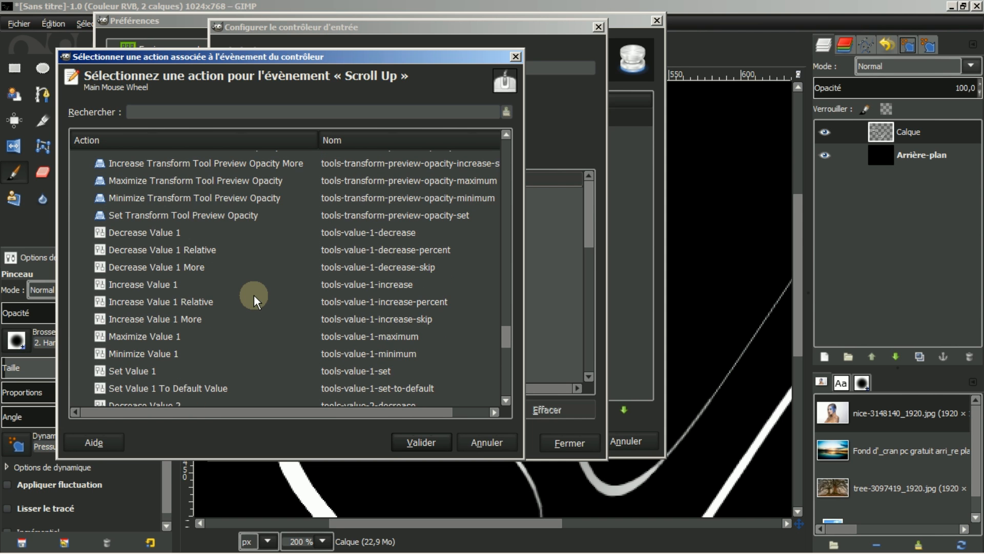
scroll(254, 294, "up", 4)
scroll(254, 294, "up", 6)
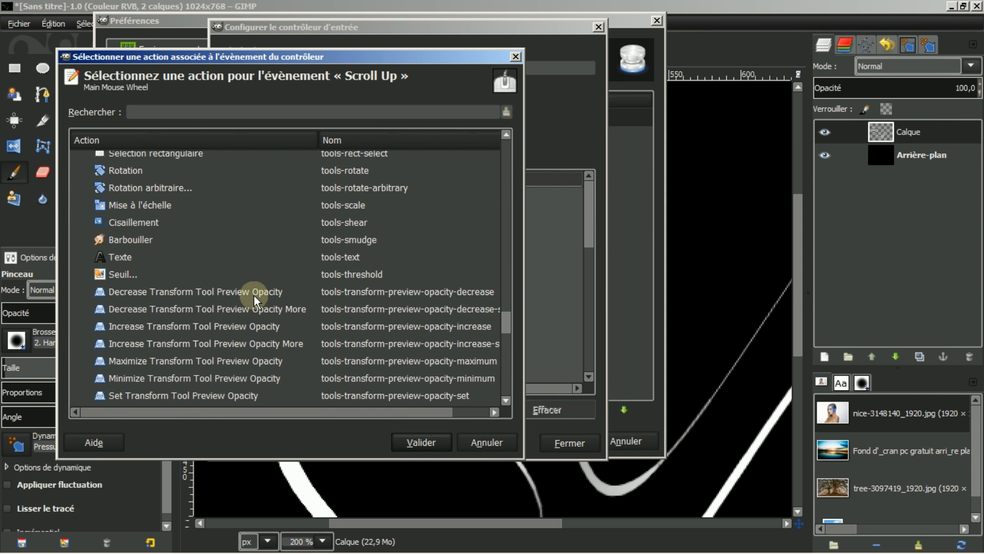
scroll(254, 294, "up", 14)
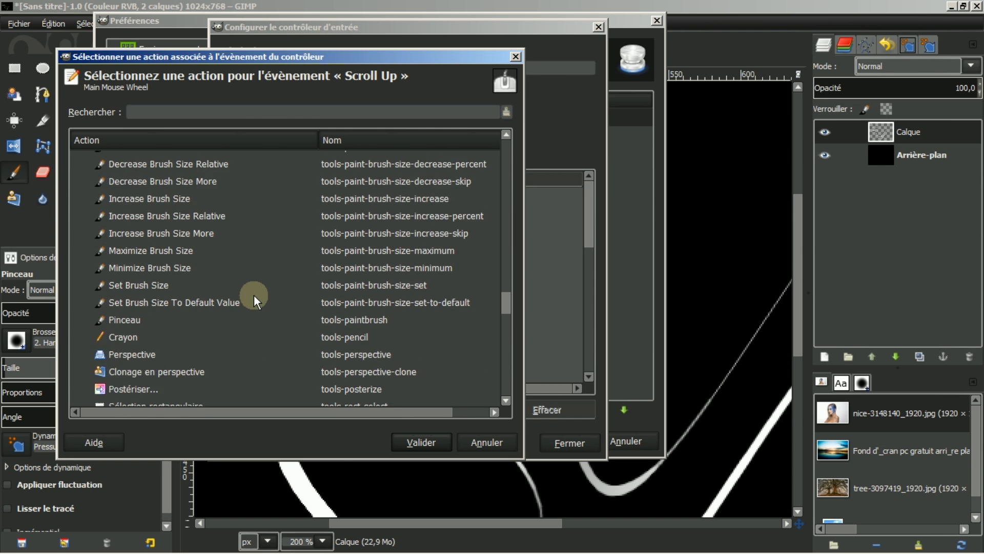
scroll(253, 294, "up", 4)
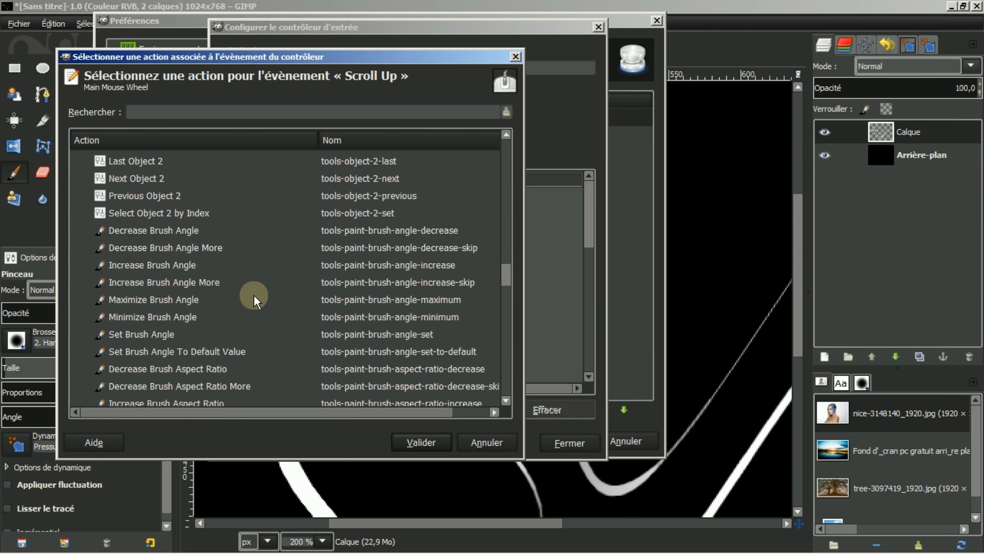
- Assign the Increase Brush Size action (tools-paint-brush-size-increase) to the mouse wheel's Scroll Up event
scroll(216, 269, "down", 1)
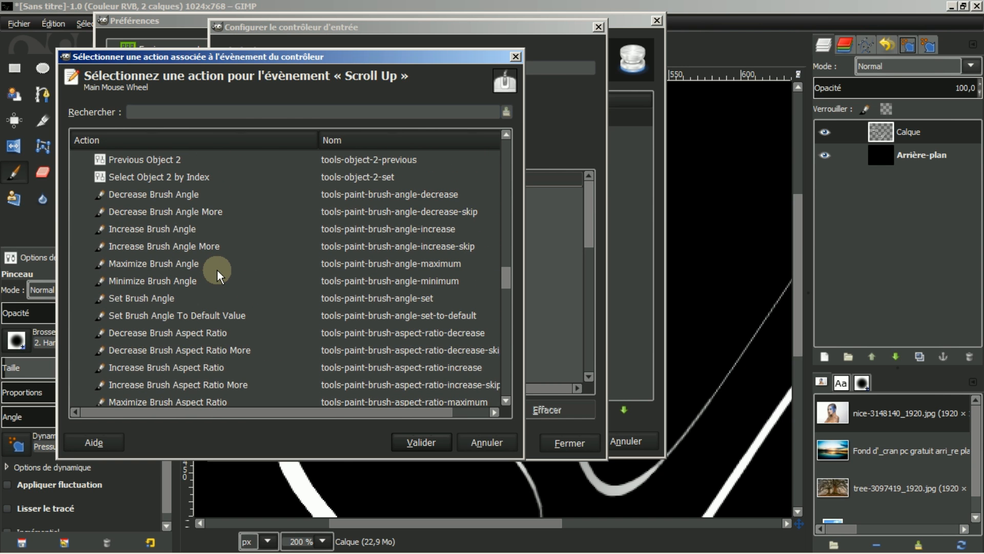
scroll(217, 269, "down", 2)
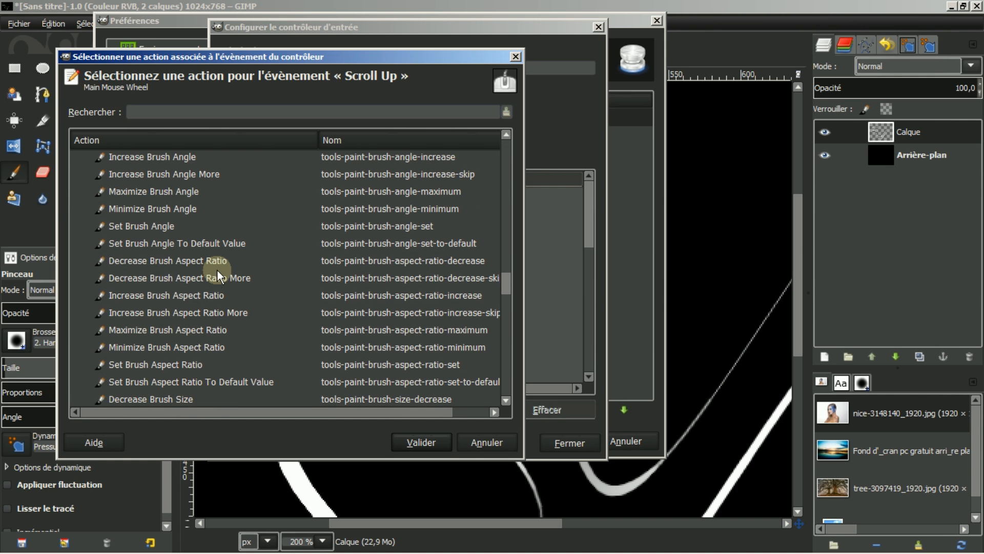
scroll(198, 312, "down", 2)
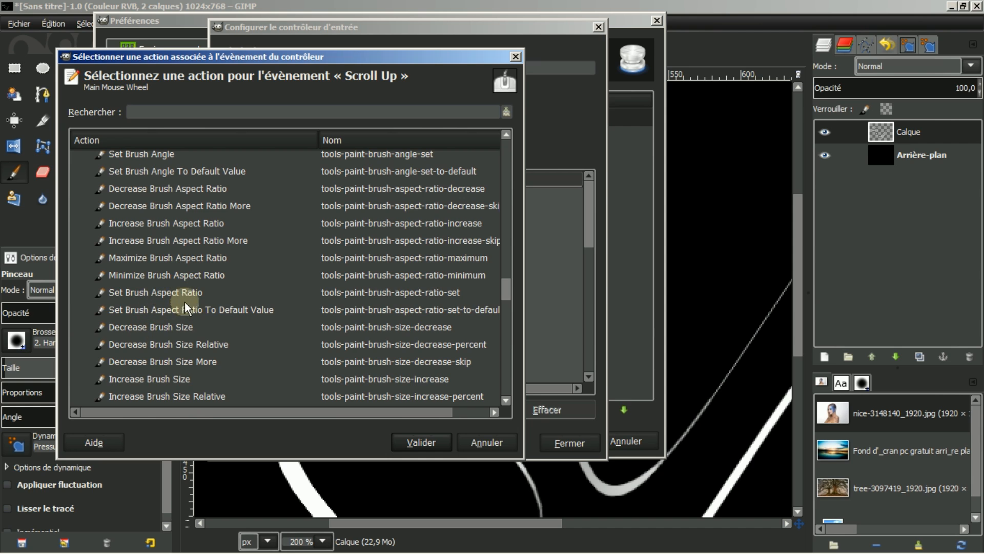
scroll(174, 366, "down", 1)
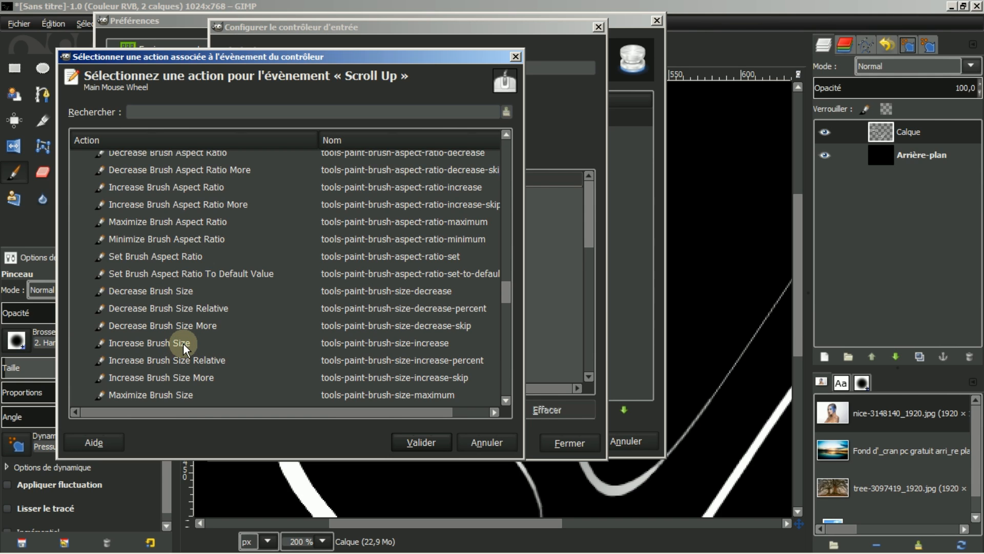
left_click(143, 342)
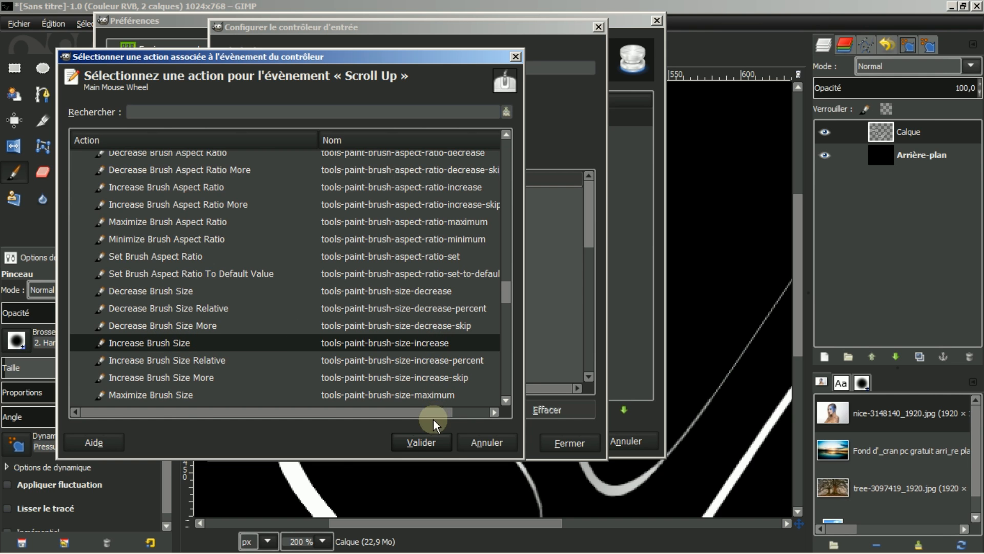
left_click(420, 442)
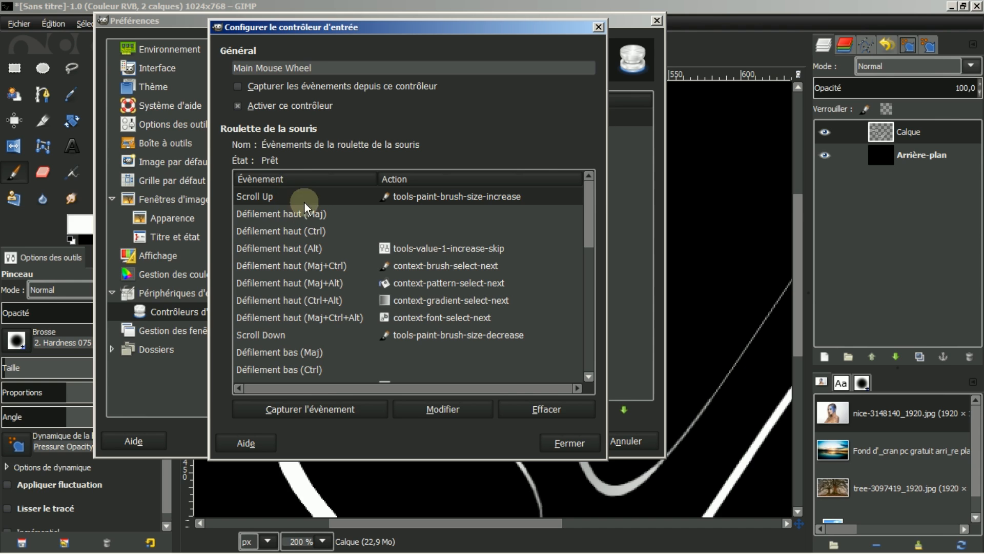
- Assign Decrease Brush Size (tools-paint-brush-size-decrease) to the mouse wheel's Scroll Down event and accept the preferences
left_click(257, 335)
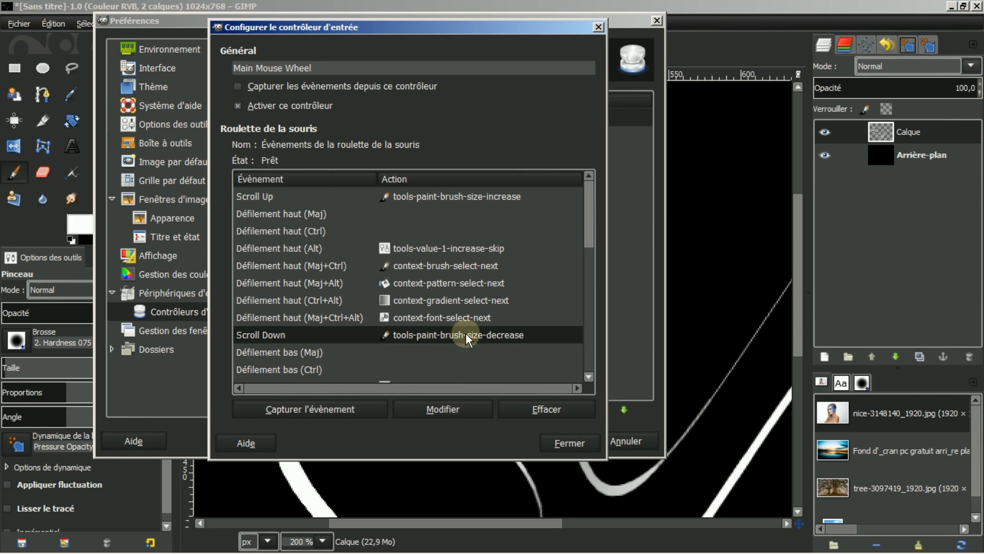
left_click(428, 408)
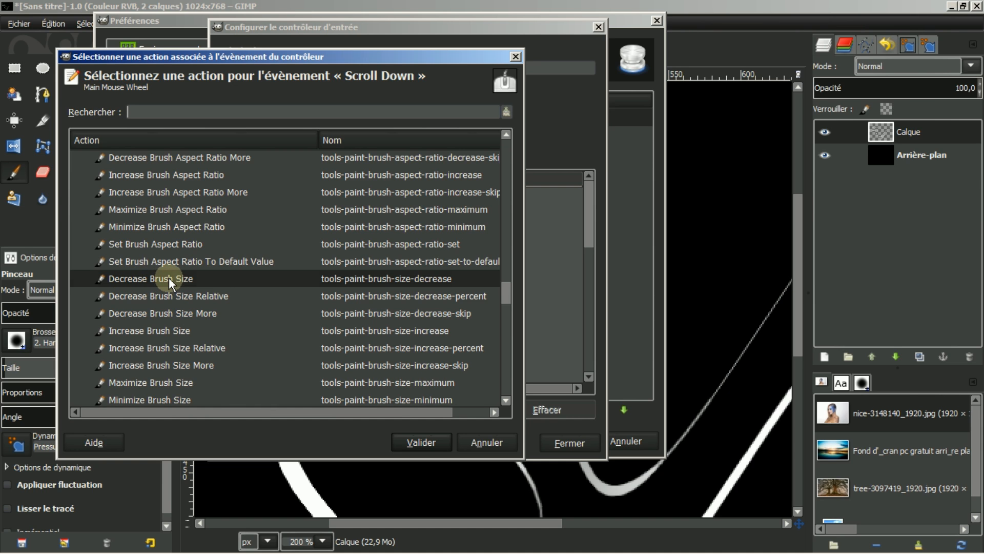
left_click(420, 442)
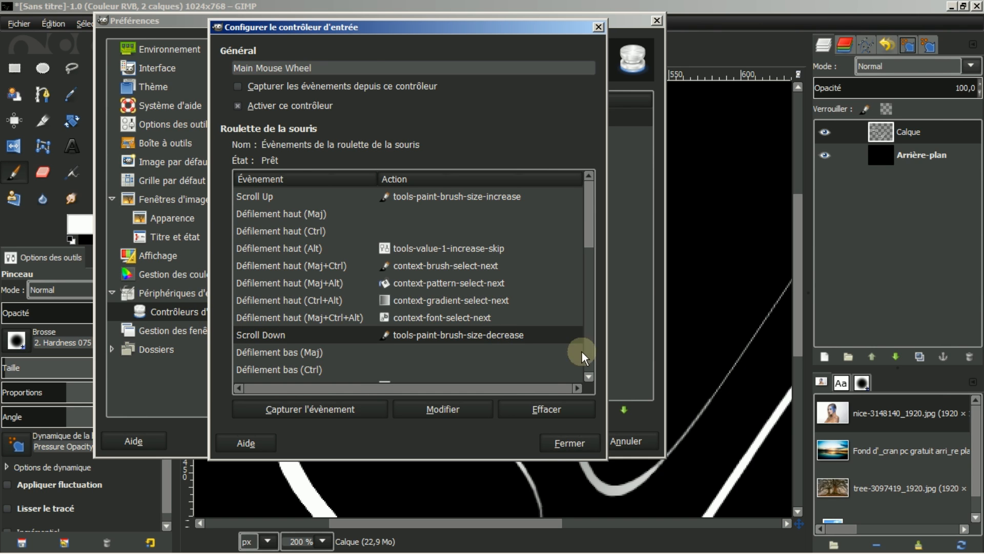
left_click(571, 442)
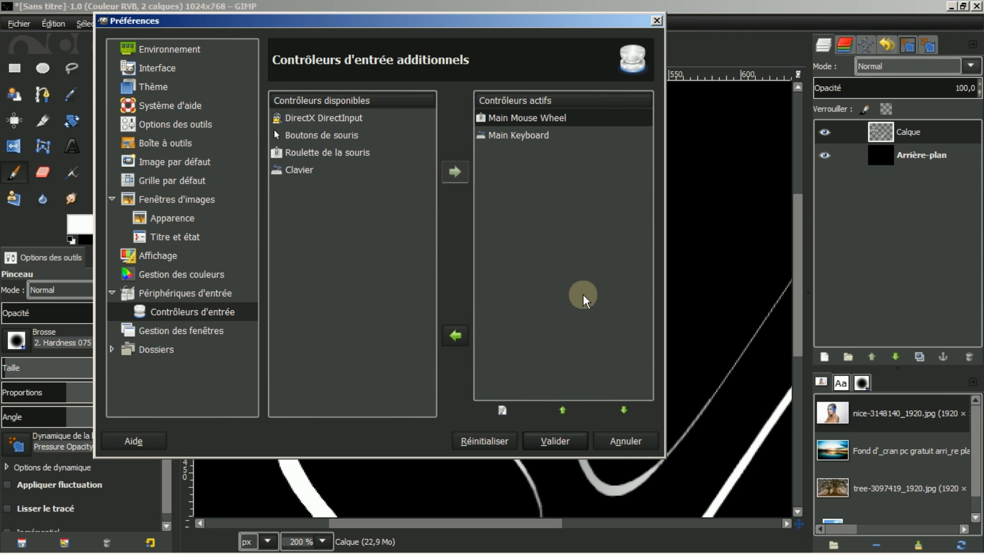
left_click(555, 441)
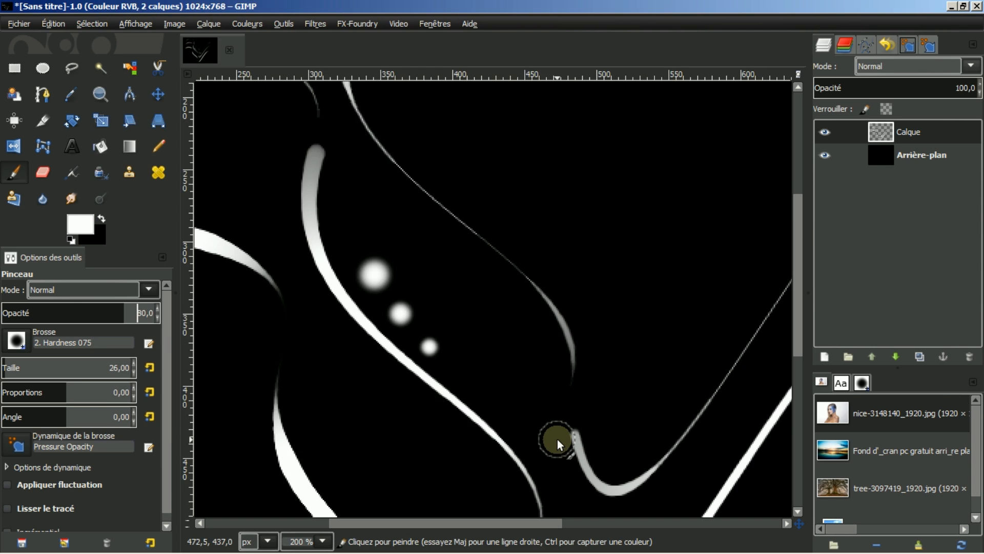
- Try the mouse wheel assignments by raising and lowering the Paintbrush's size over the canvas, ending at 13
scroll(446, 257, "up", 4)
scroll(451, 257, "down", 3)
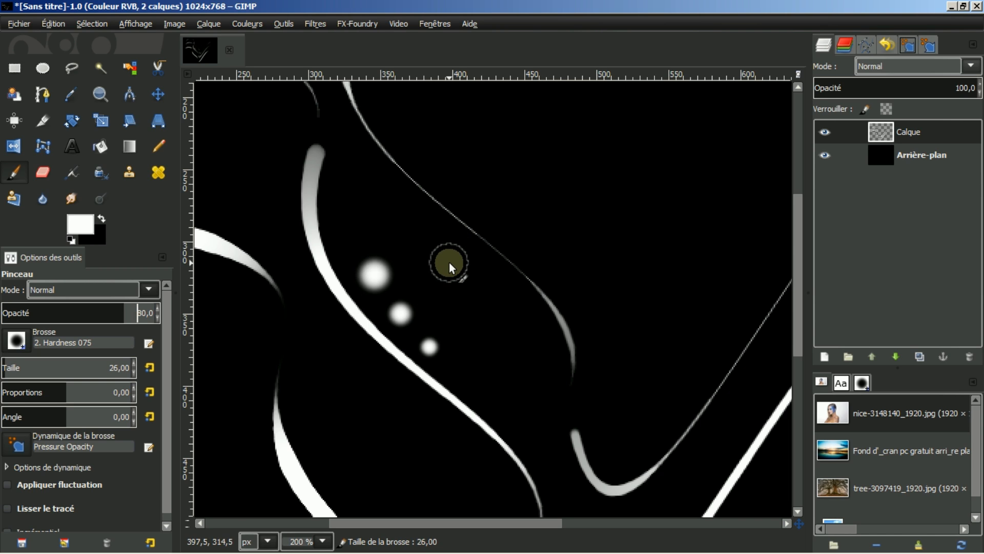
scroll(449, 263, "down", 1)
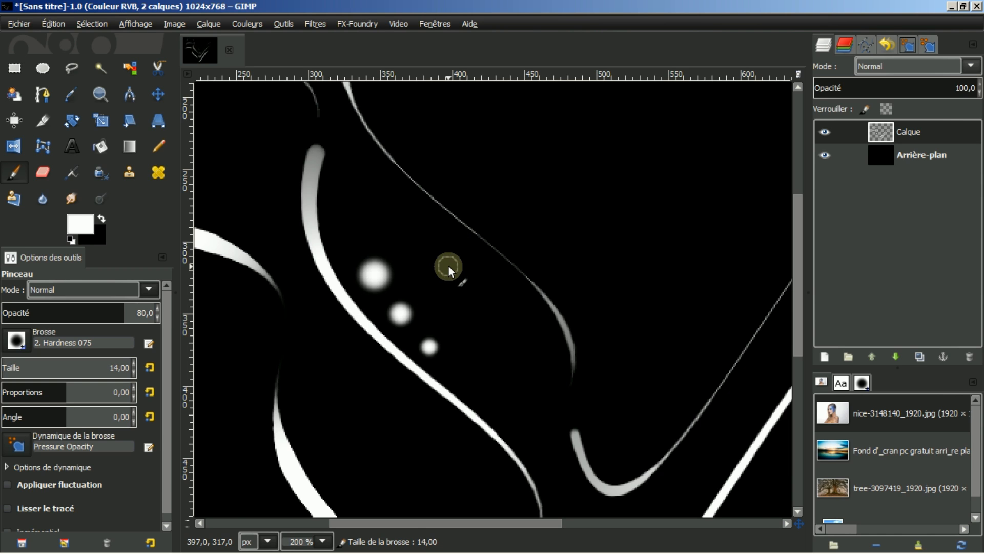
scroll(448, 266, "down", 2)
scroll(448, 267, "down", 2)
scroll(455, 261, "down", 2)
scroll(454, 260, "down", 1)
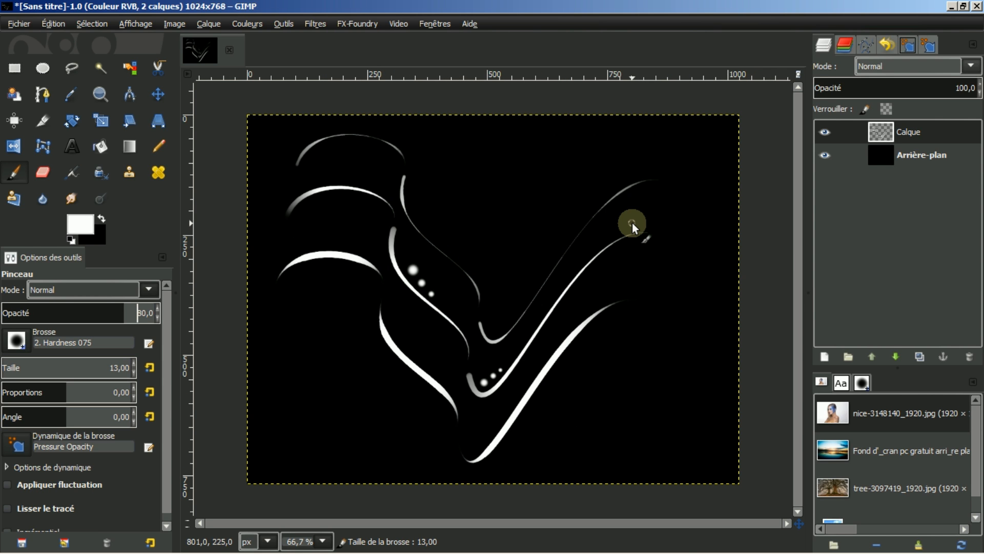